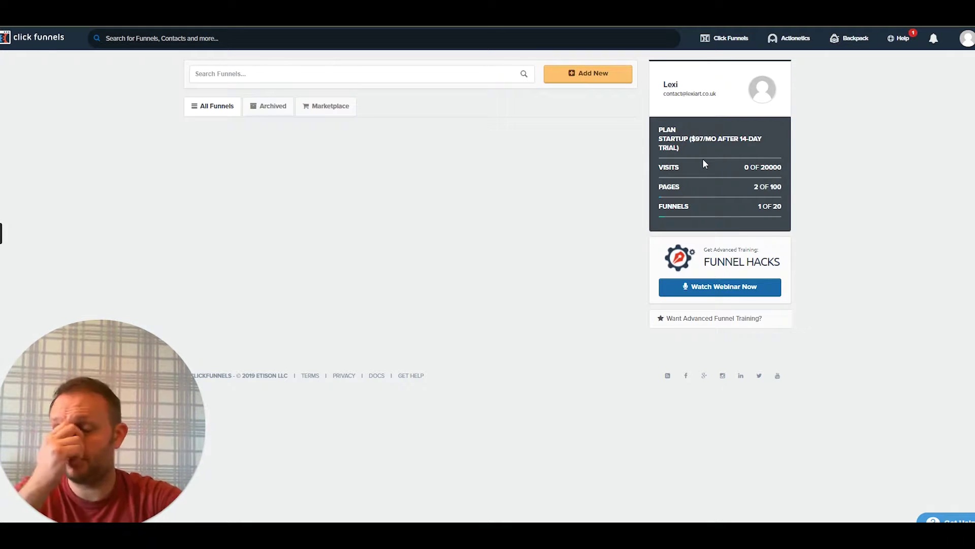
Delete the existing MailChimp integration from the account's Integrations settings
{"action": "left_click", "coordinate": [966, 38]}
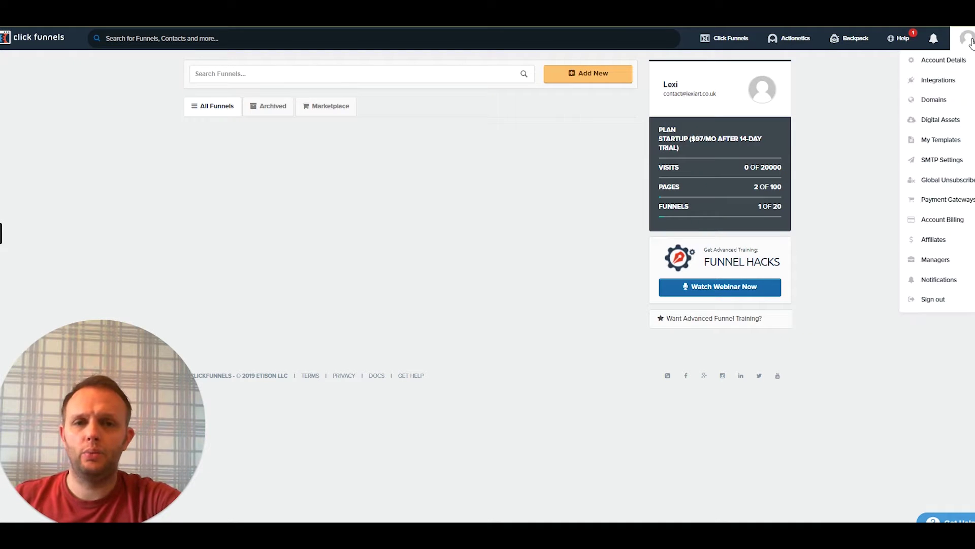
{"action": "left_click", "coordinate": [938, 81]}
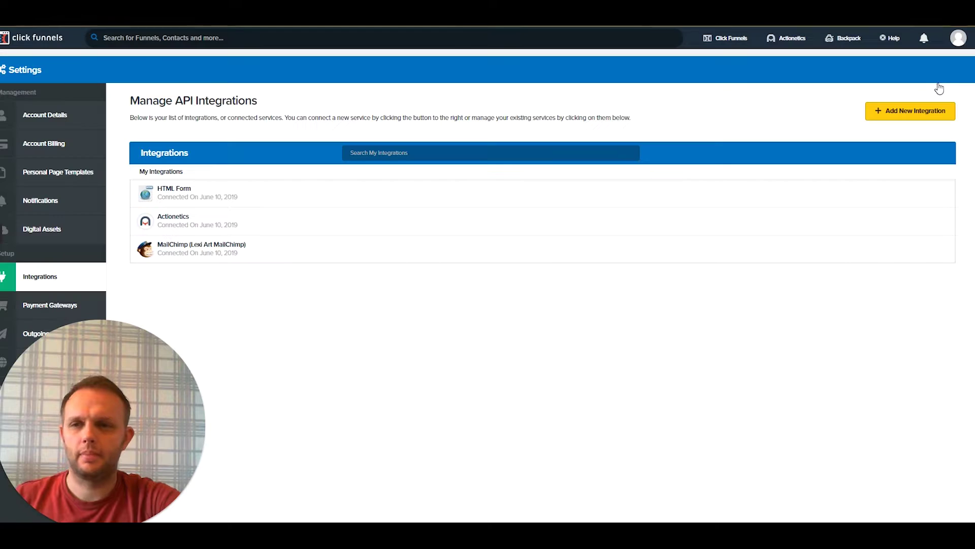
{"action": "left_click", "coordinate": [219, 249]}
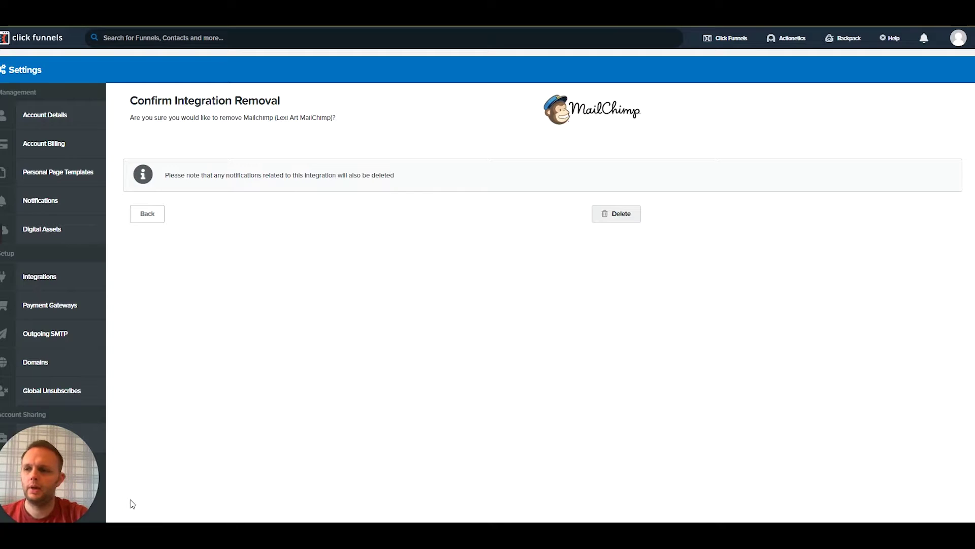
{"action": "left_click", "coordinate": [620, 224]}
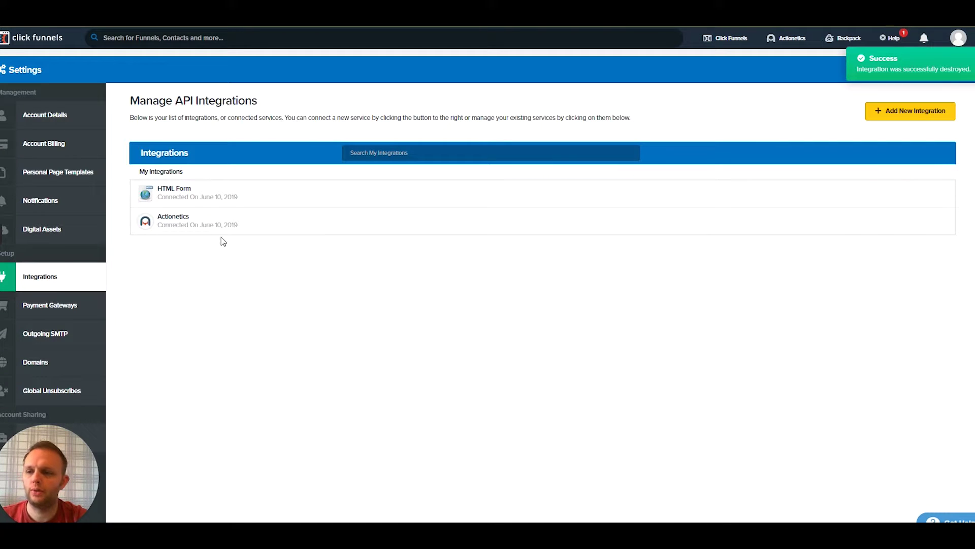
Add a new MailChimp integration nicknamed 'Lexi Art MailChimp'
{"action": "left_click", "coordinate": [960, 39]}
{"action": "left_click", "coordinate": [964, 38]}
{"action": "left_click", "coordinate": [959, 39]}
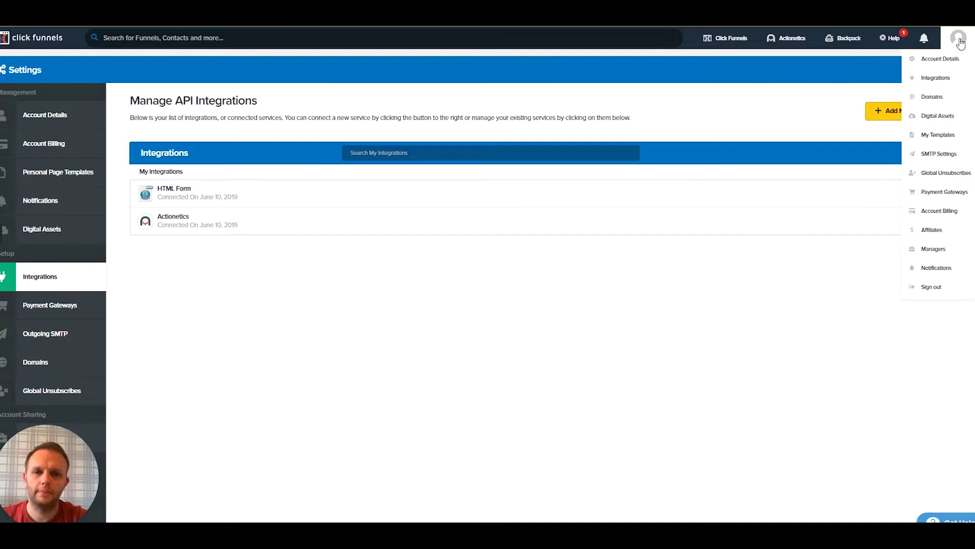
{"action": "left_click", "coordinate": [941, 80]}
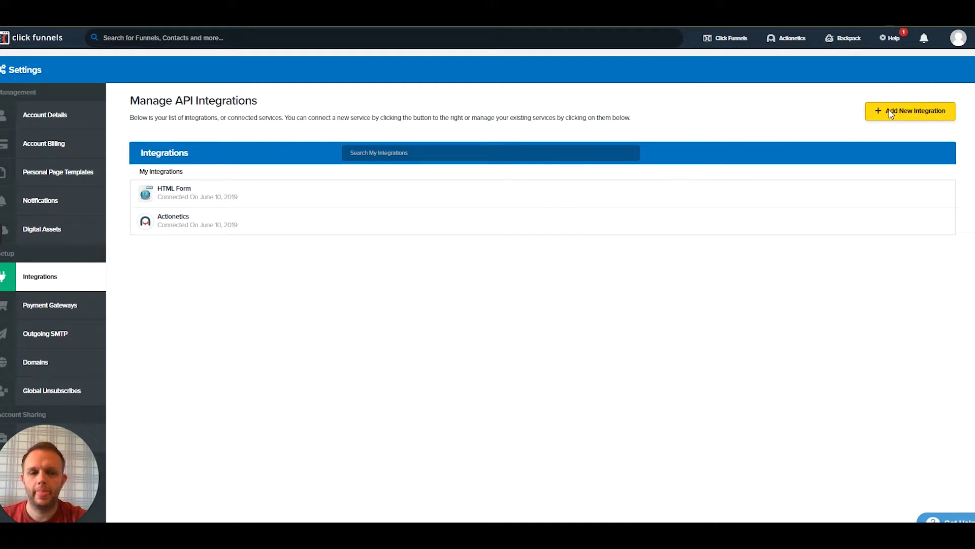
{"action": "left_click", "coordinate": [891, 115]}
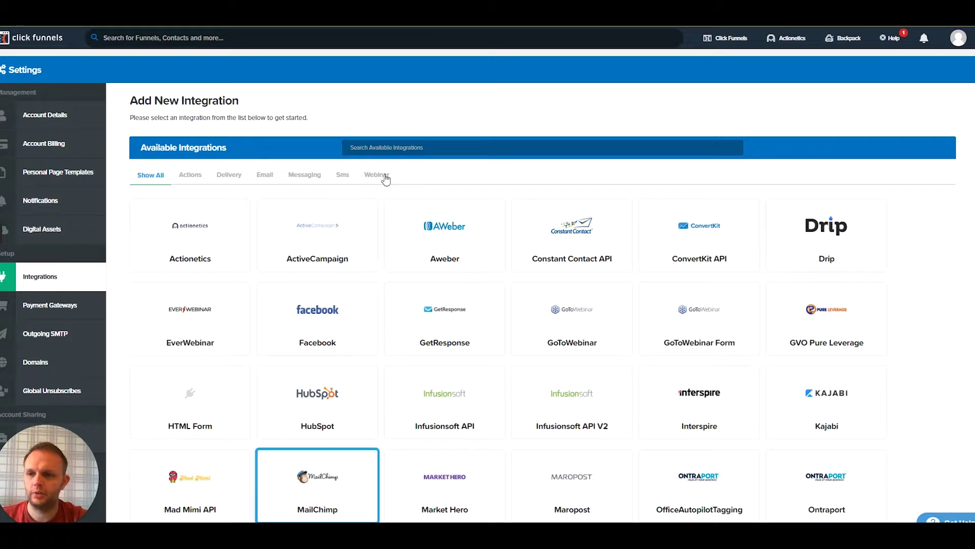
{"action": "left_click", "coordinate": [324, 482]}
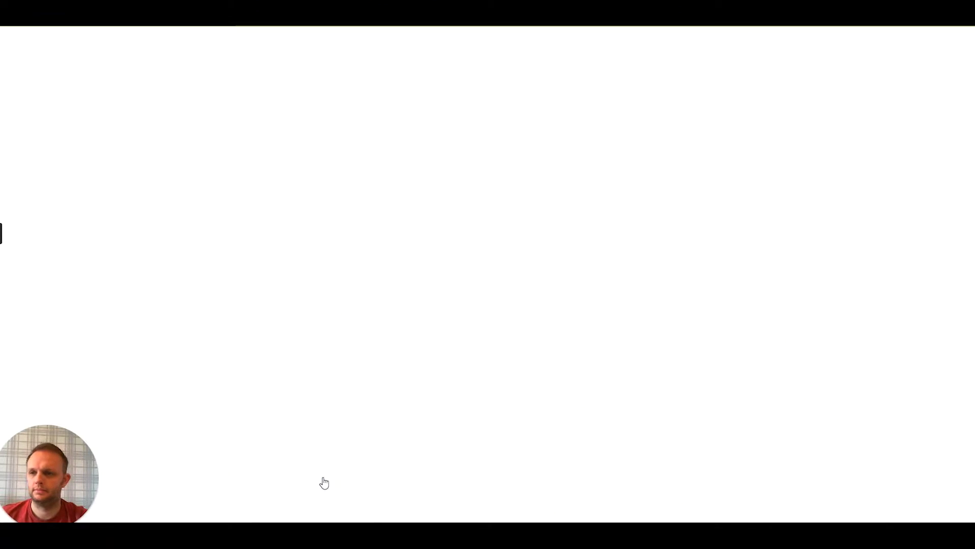
{"action": "left_click", "coordinate": [173, 150]}
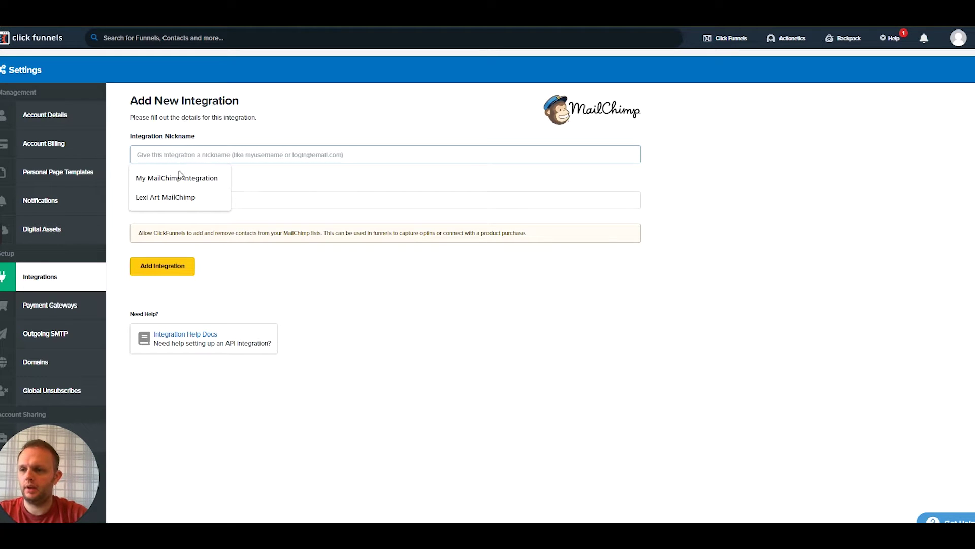
{"action": "left_click", "coordinate": [174, 197]}
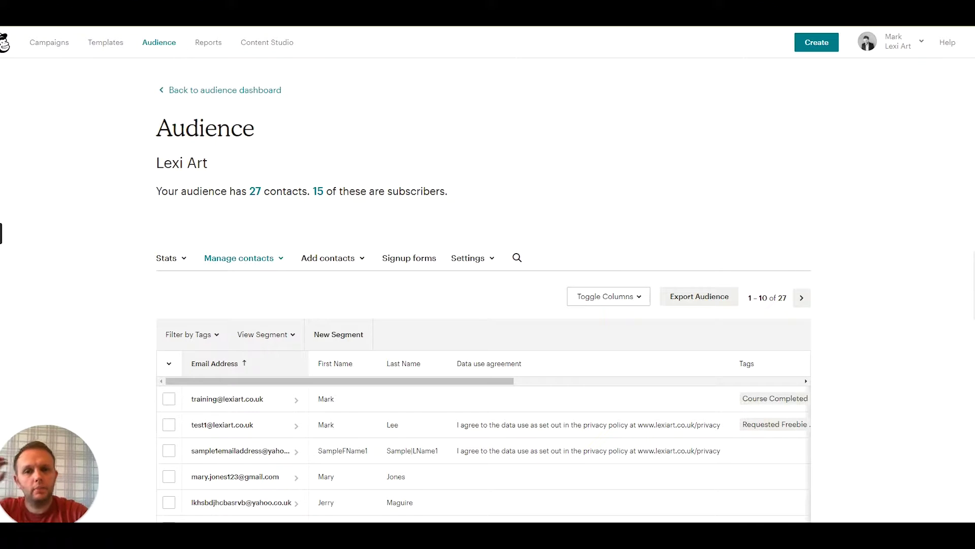
Copy the newest key from Mailchimp's Account > Extras > API keys page
{"action": "left_click", "coordinate": [909, 44]}
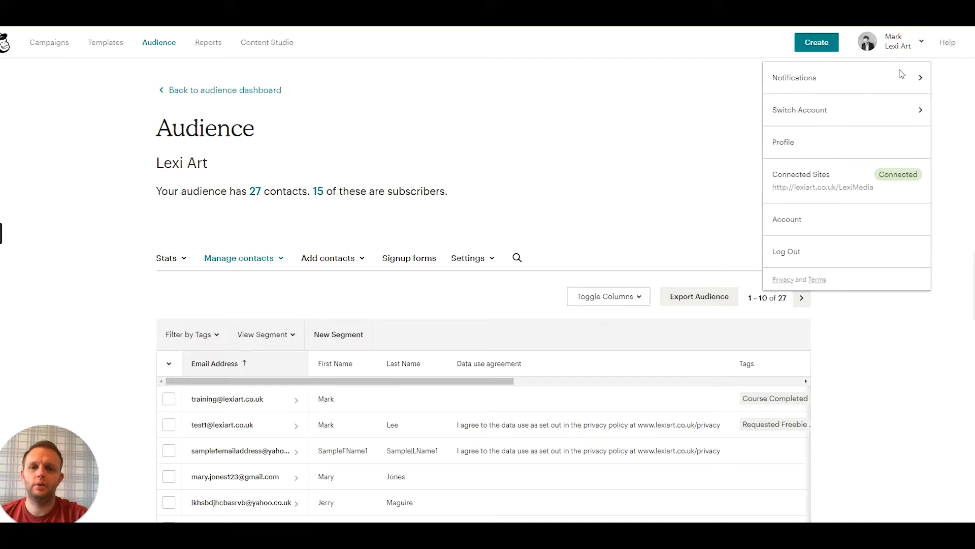
{"action": "left_click", "coordinate": [786, 219]}
{"action": "left_click", "coordinate": [359, 152]}
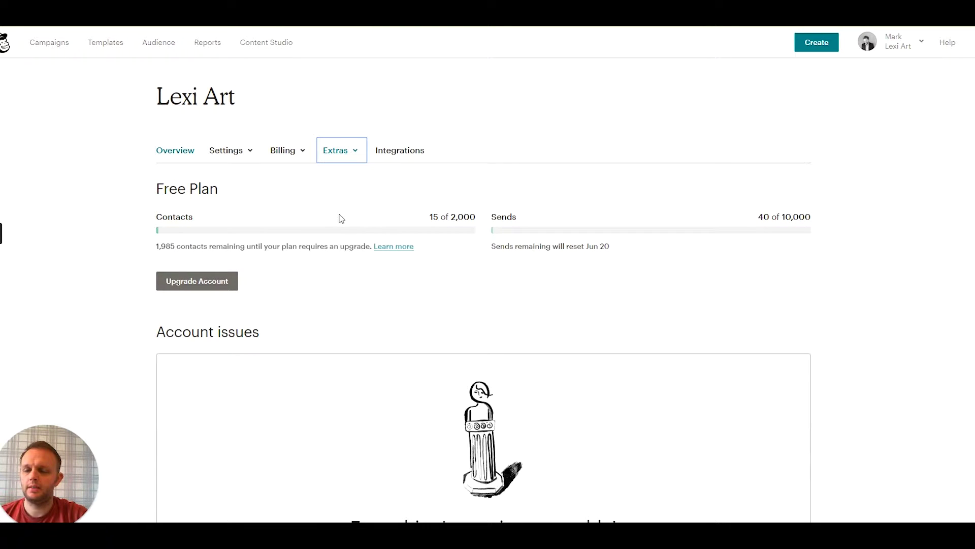
{"action": "scroll", "coordinate": [338, 219], "scroll_direction": "down", "scroll_amount": 5}
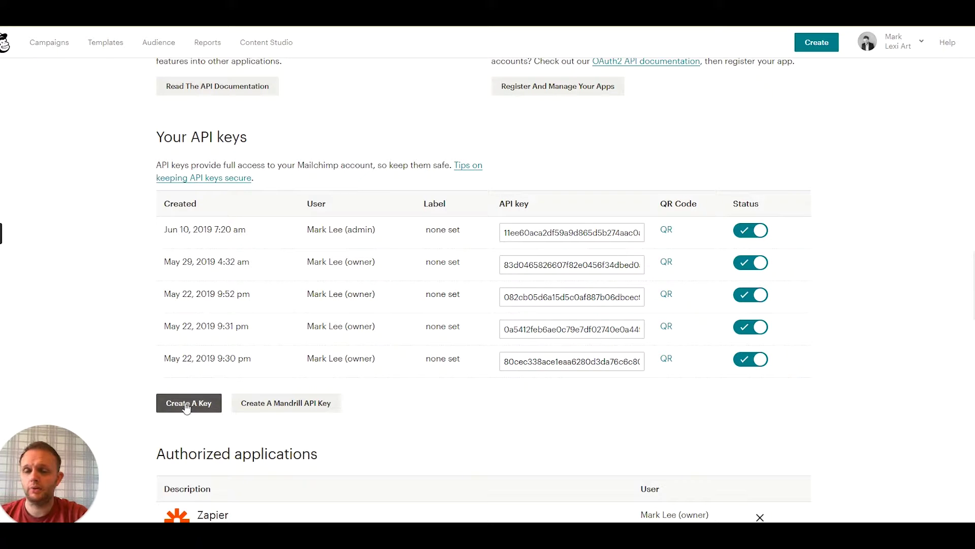
{"action": "right_click", "coordinate": [532, 232]}
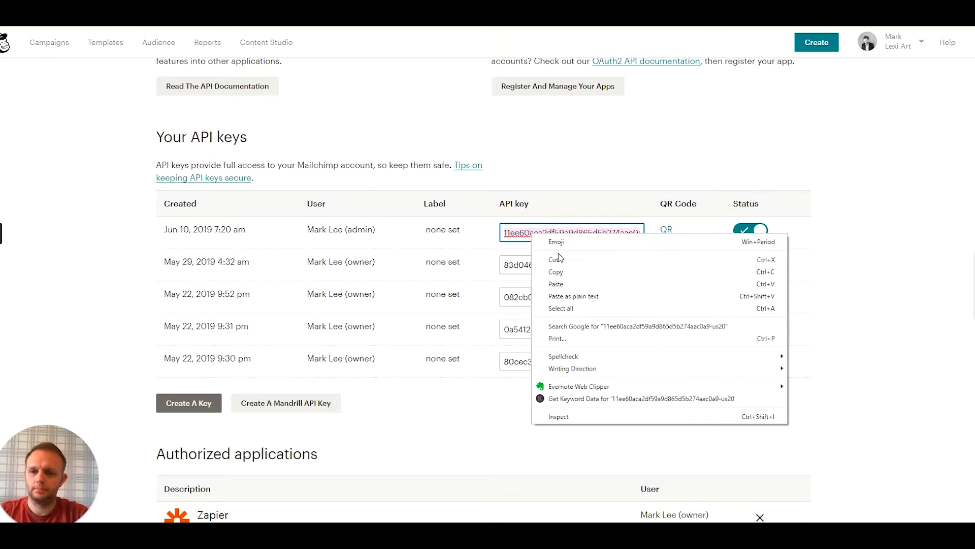
{"action": "left_click", "coordinate": [559, 270]}
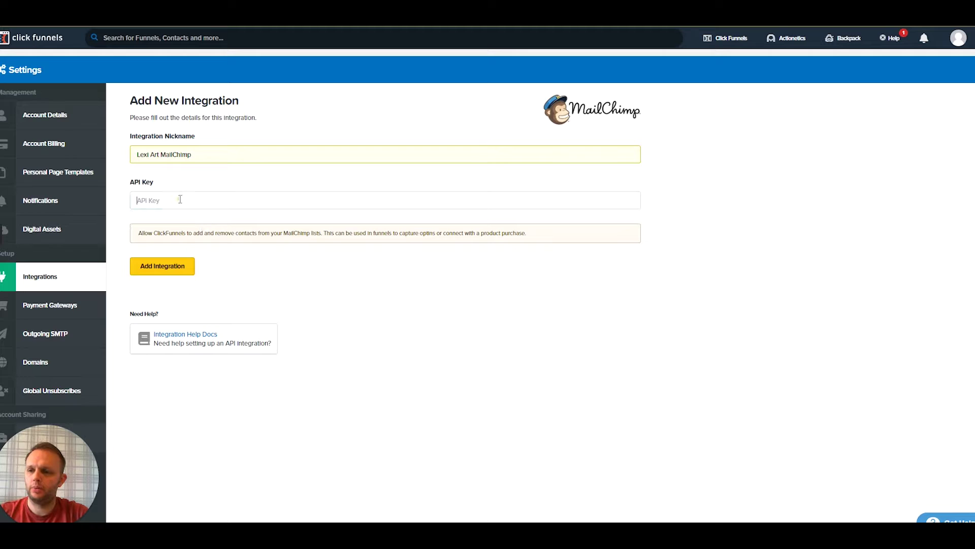
Paste the copied API key into the new integration and add it
{"action": "right_click", "coordinate": [180, 198]}
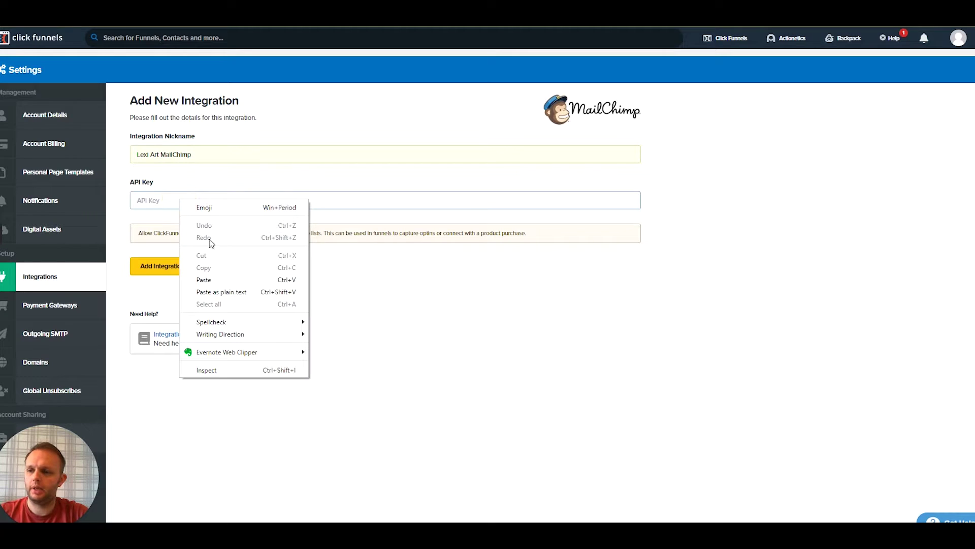
{"action": "left_click", "coordinate": [204, 280]}
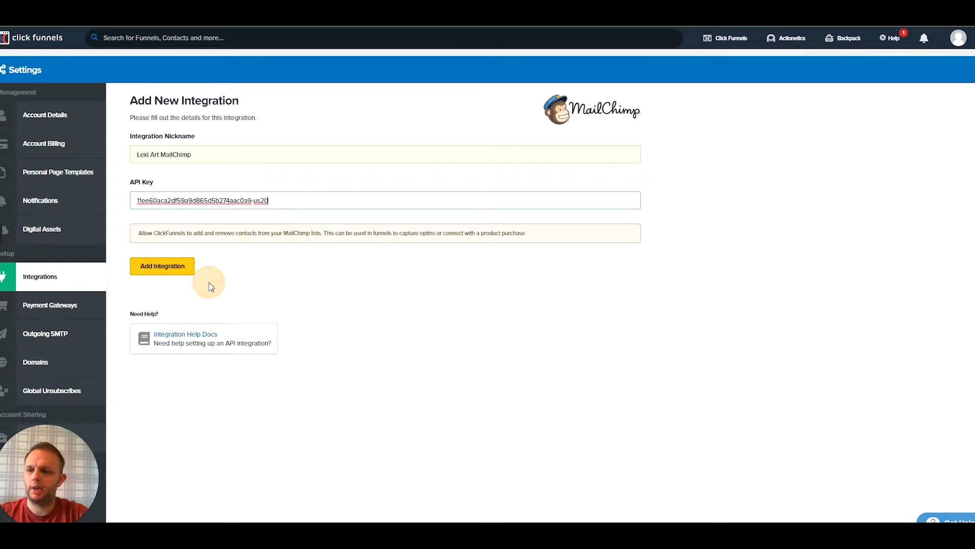
{"action": "left_click", "coordinate": [157, 265]}
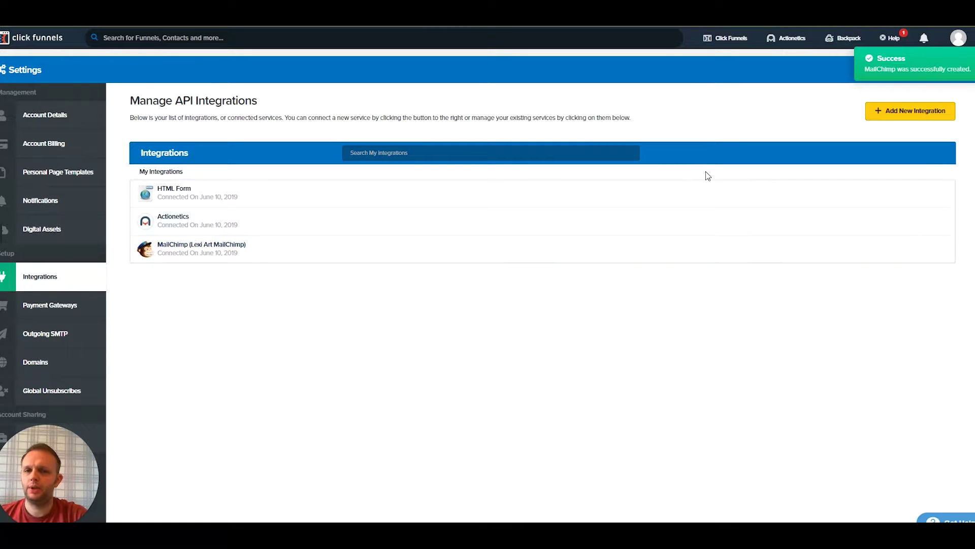
Build a new Collect Emails funnel named 'First Funnel'
{"action": "left_click", "coordinate": [719, 40]}
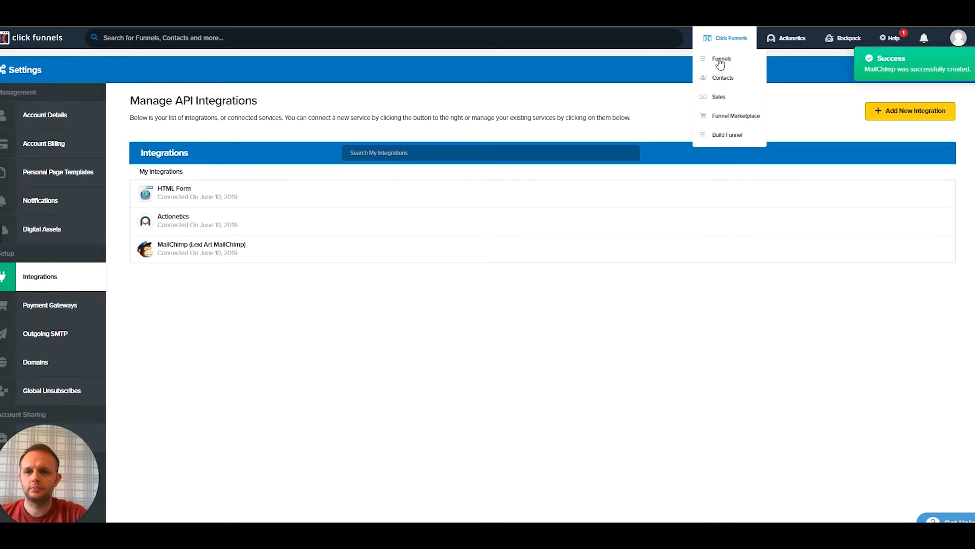
{"action": "left_click", "coordinate": [718, 63]}
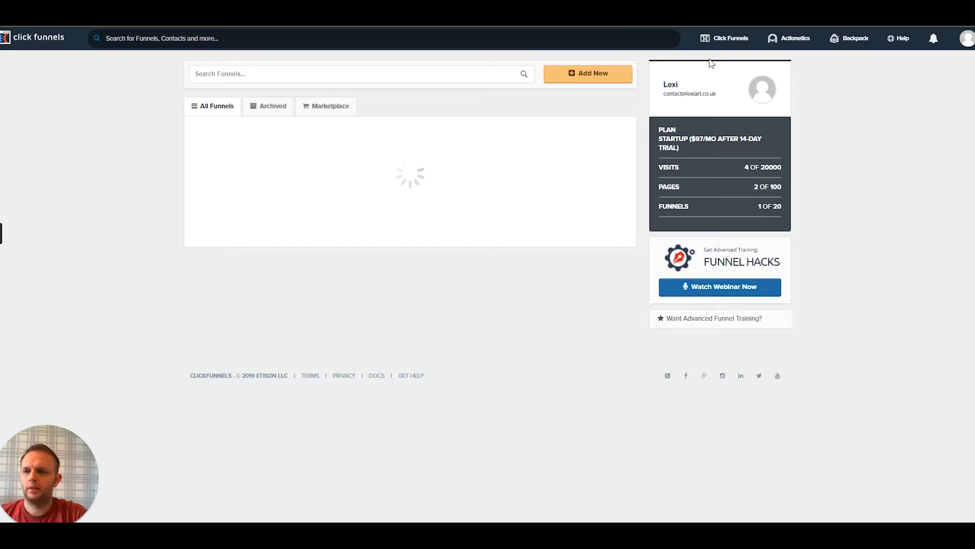
{"action": "left_click", "coordinate": [585, 76]}
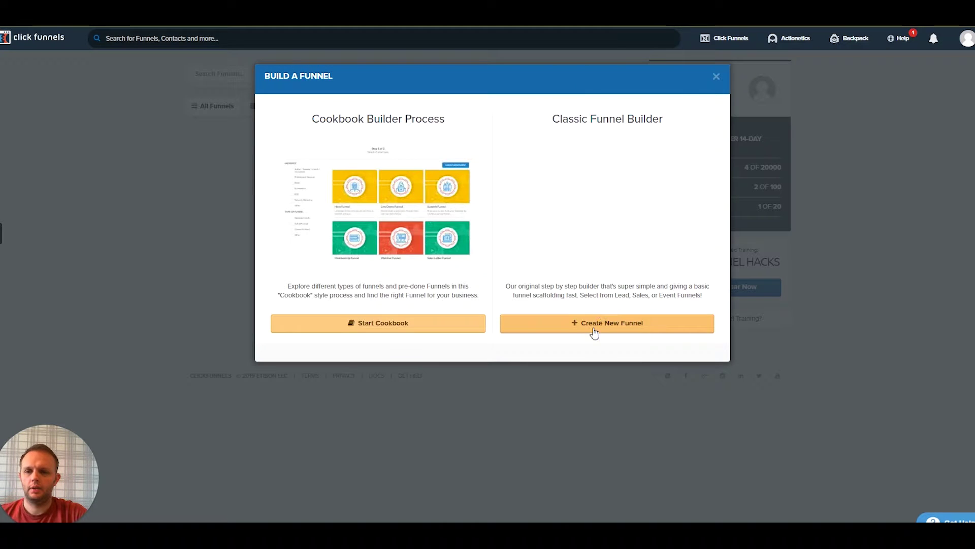
{"action": "left_click", "coordinate": [595, 330]}
{"action": "left_click", "coordinate": [329, 219]}
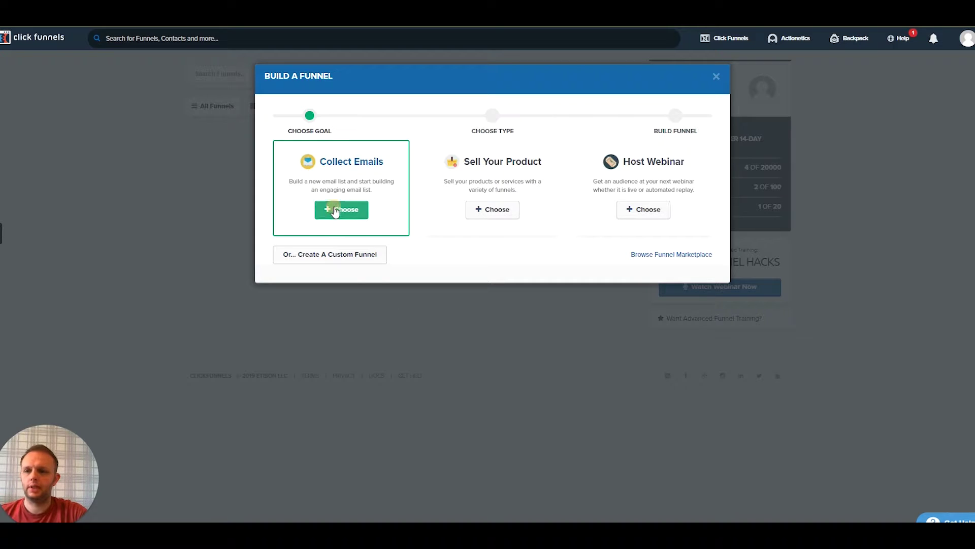
{"action": "left_click", "coordinate": [307, 166]}
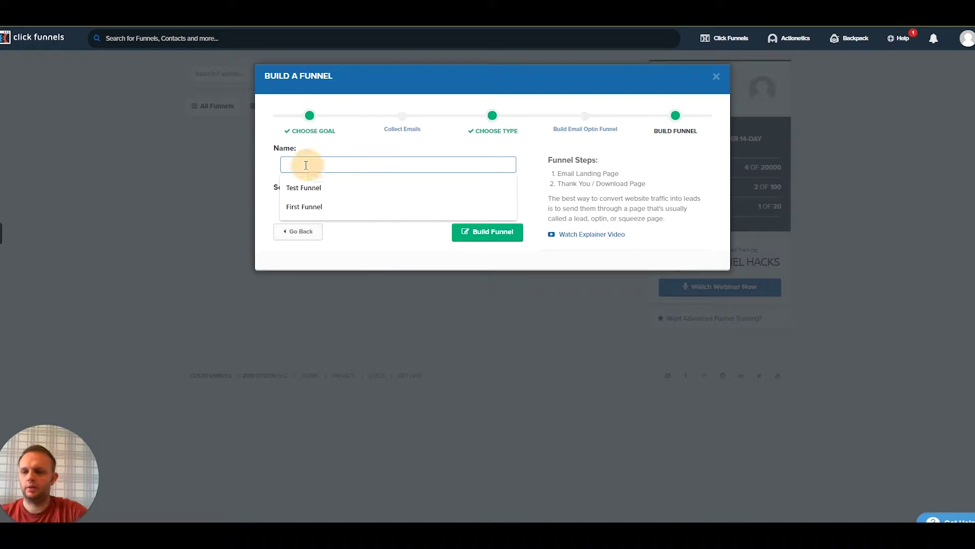
{"action": "left_click", "coordinate": [303, 206]}
{"action": "left_click", "coordinate": [489, 233]}
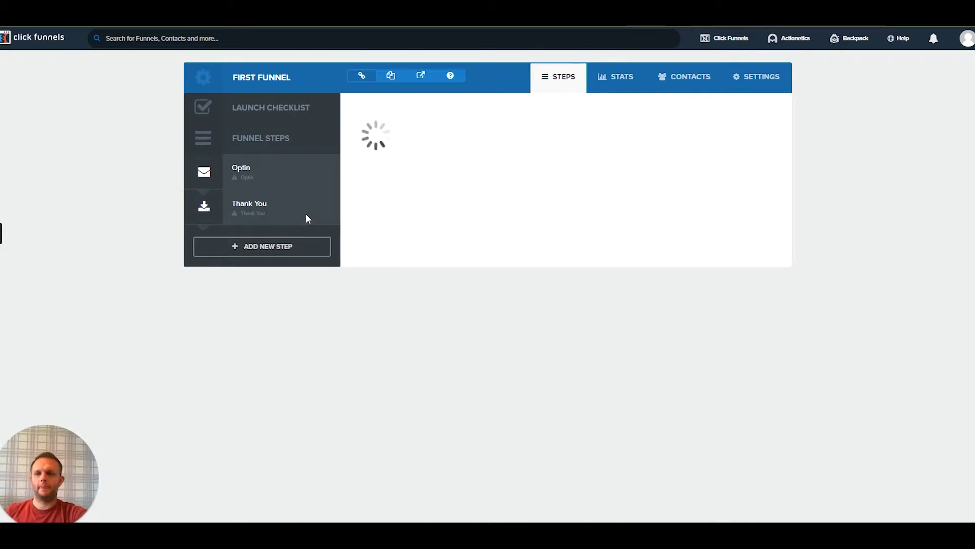
Give the Optin step the orange ebook squeeze page template and open it for editing
{"action": "left_click", "coordinate": [307, 203]}
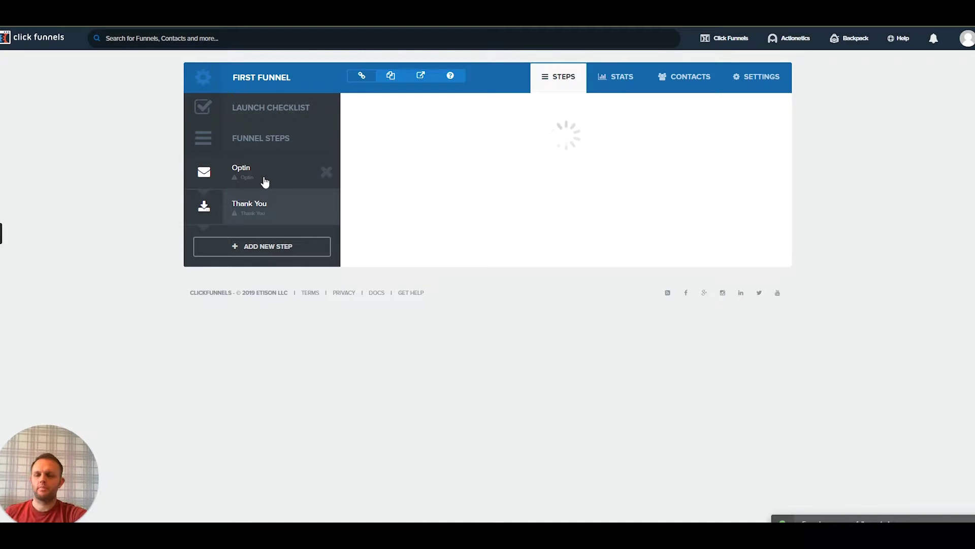
{"action": "left_click", "coordinate": [265, 181]}
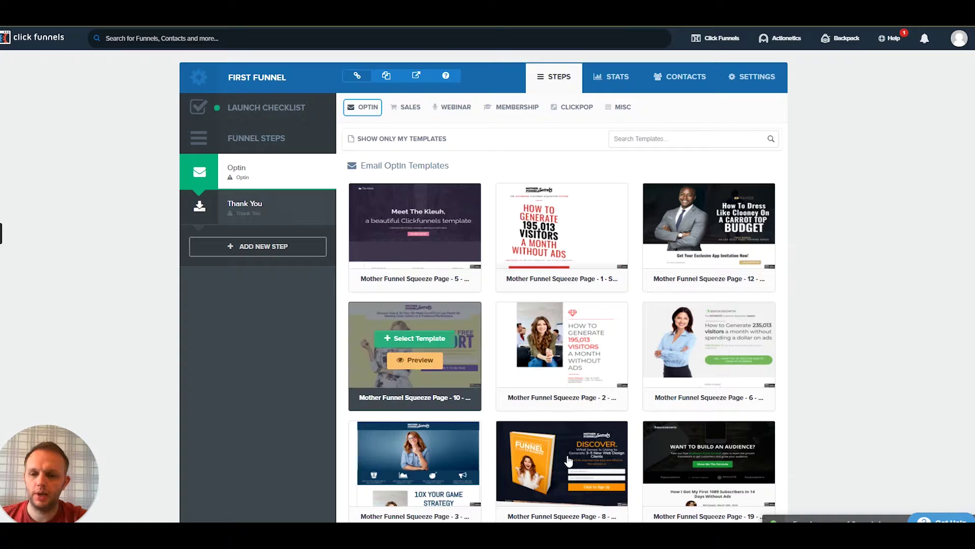
{"action": "left_click", "coordinate": [552, 457]}
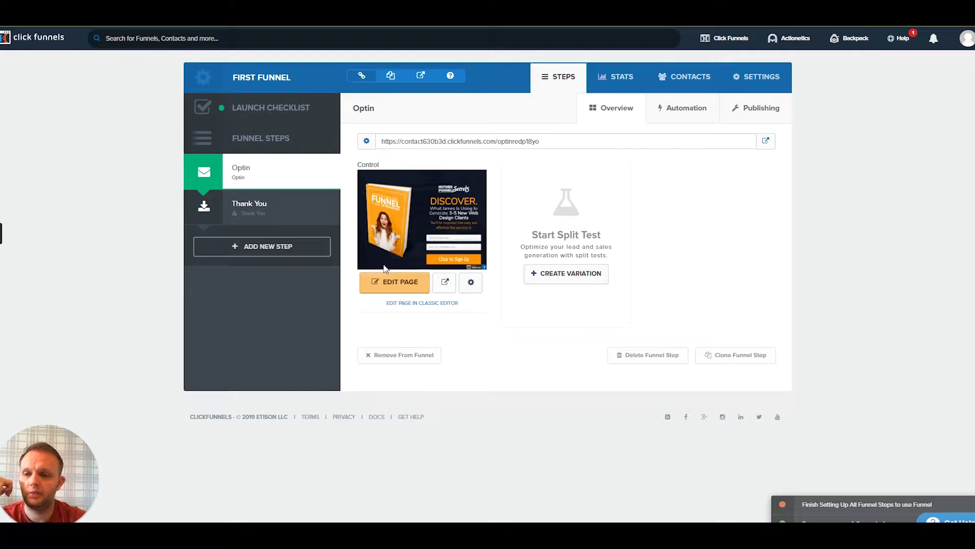
{"action": "left_click", "coordinate": [392, 289]}
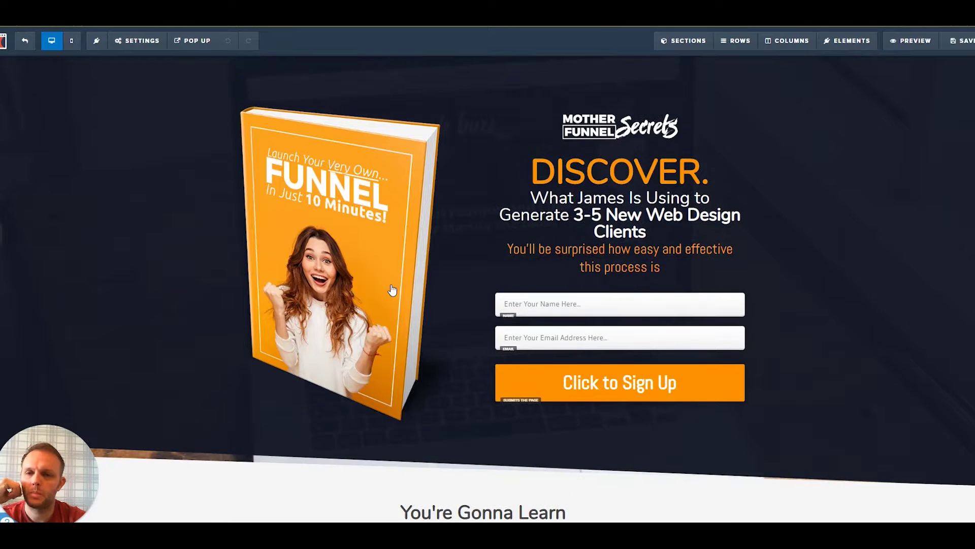
Connect the optin form to Lexi Art MailChimp, adding signups to Lexi Art (15) with no confirmation email
{"action": "mouse_move", "coordinate": [137, 41]}
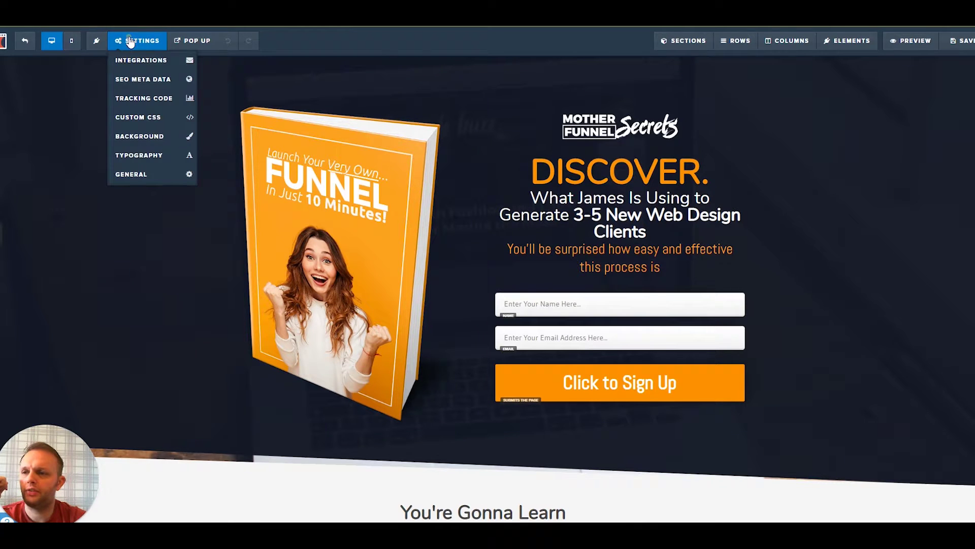
{"action": "left_click", "coordinate": [135, 61]}
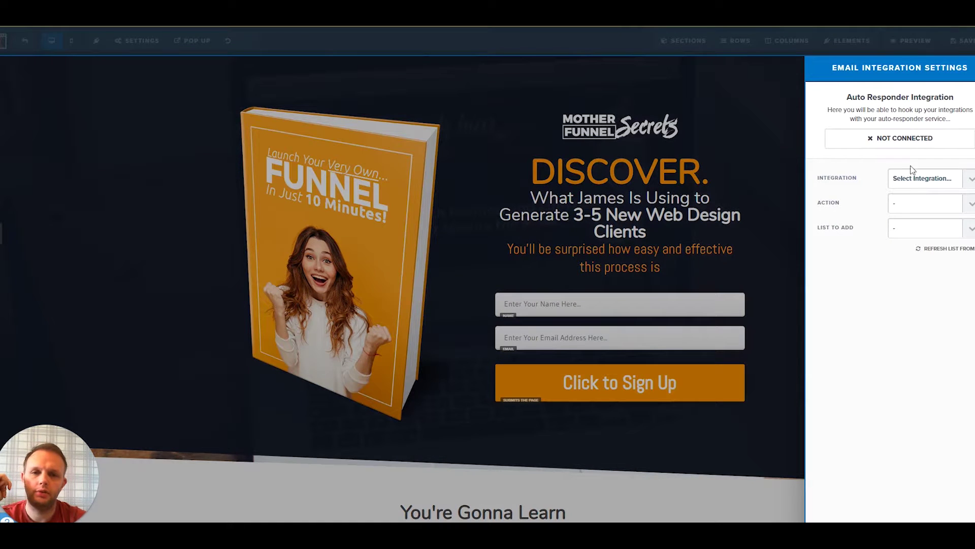
{"action": "left_click", "coordinate": [920, 181]}
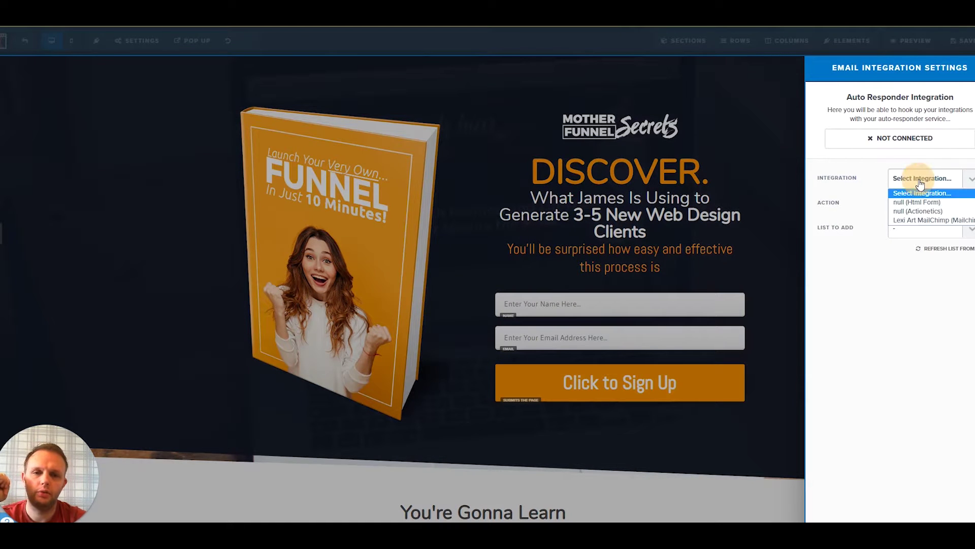
{"action": "left_click", "coordinate": [905, 221]}
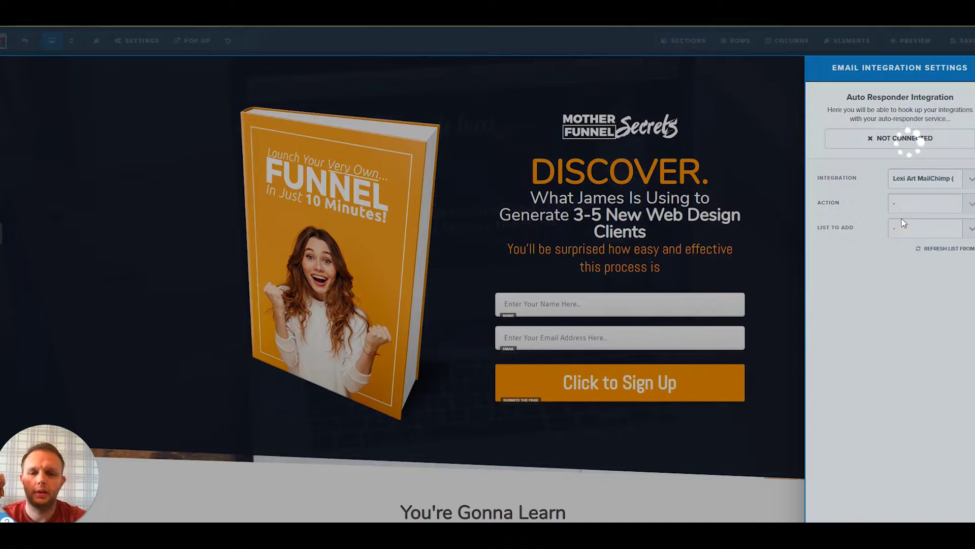
{"action": "left_click", "coordinate": [903, 203]}
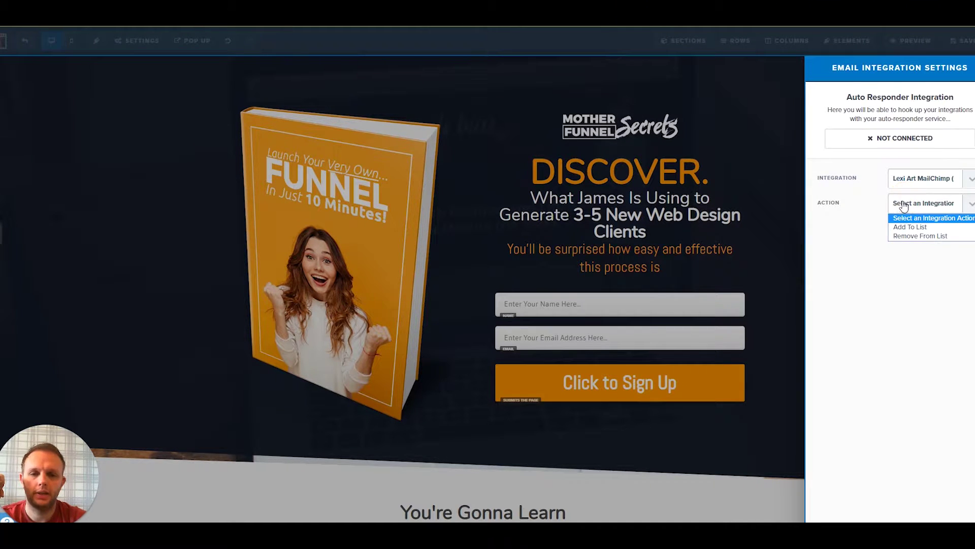
{"action": "left_click", "coordinate": [910, 226]}
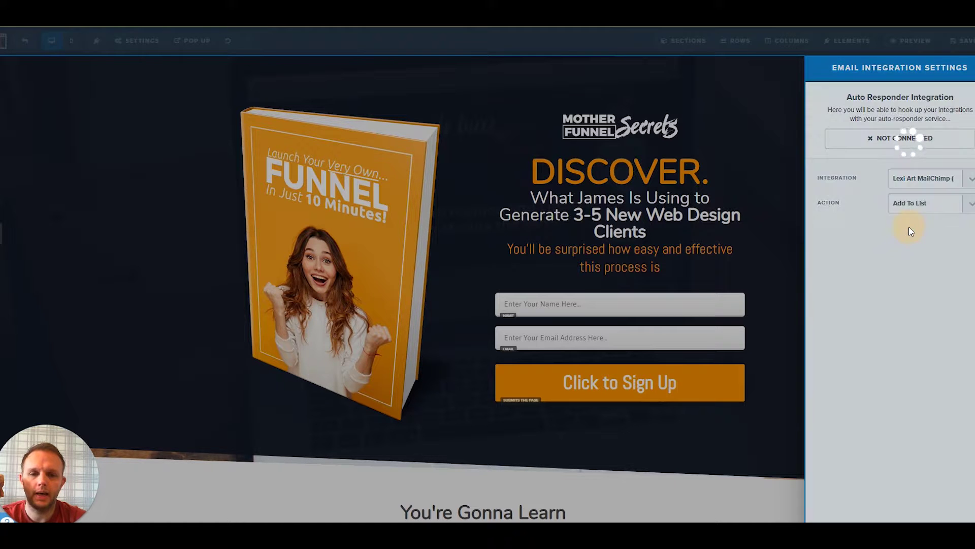
{"action": "left_click", "coordinate": [909, 229]}
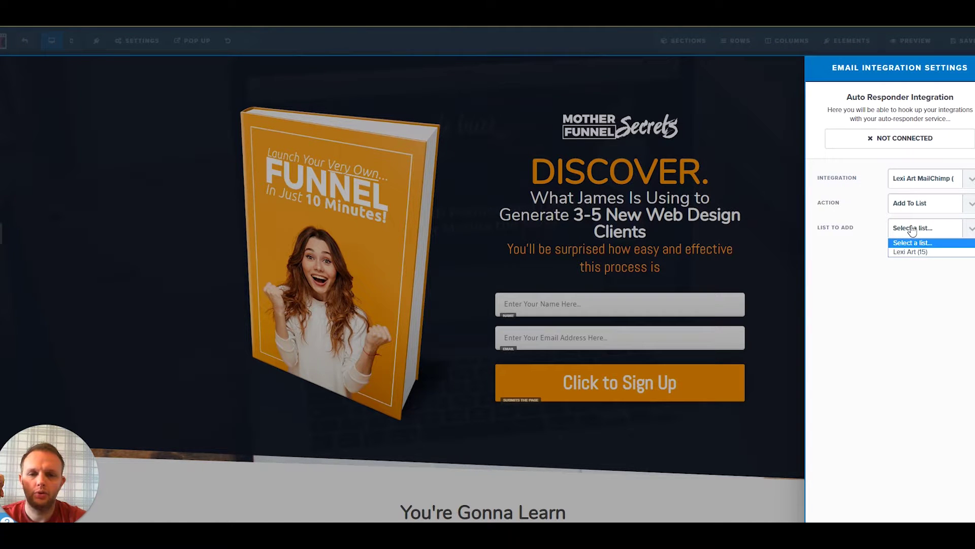
{"action": "left_click", "coordinate": [916, 253]}
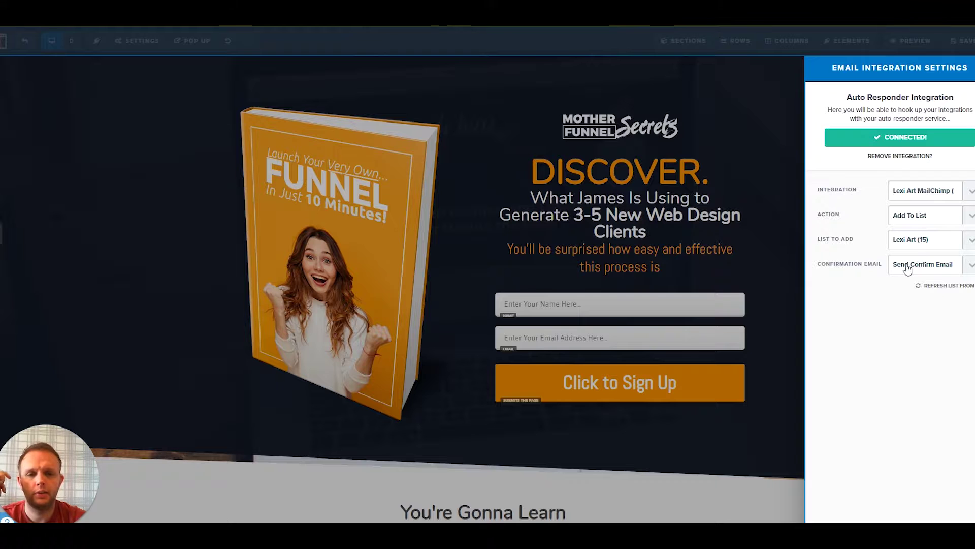
{"action": "left_click", "coordinate": [909, 262]}
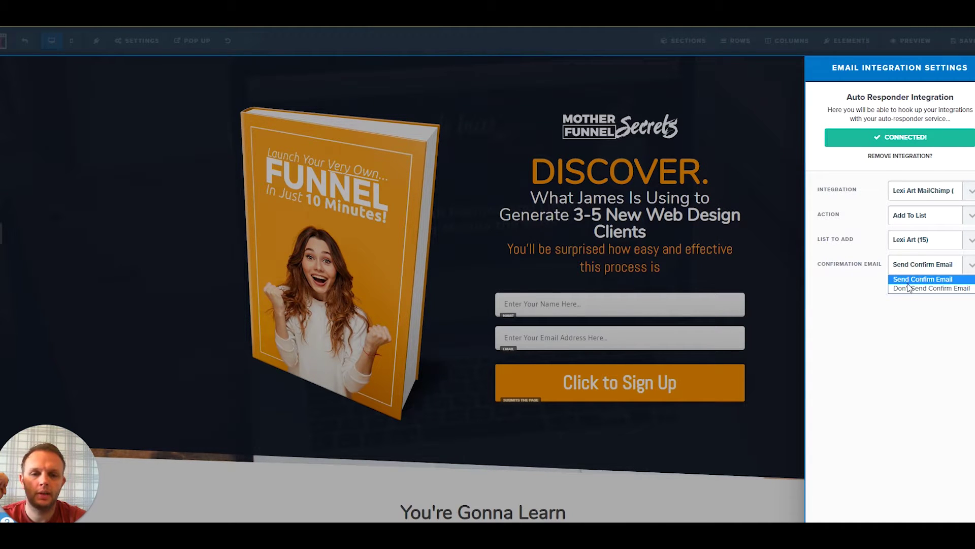
{"action": "left_click", "coordinate": [907, 283]}
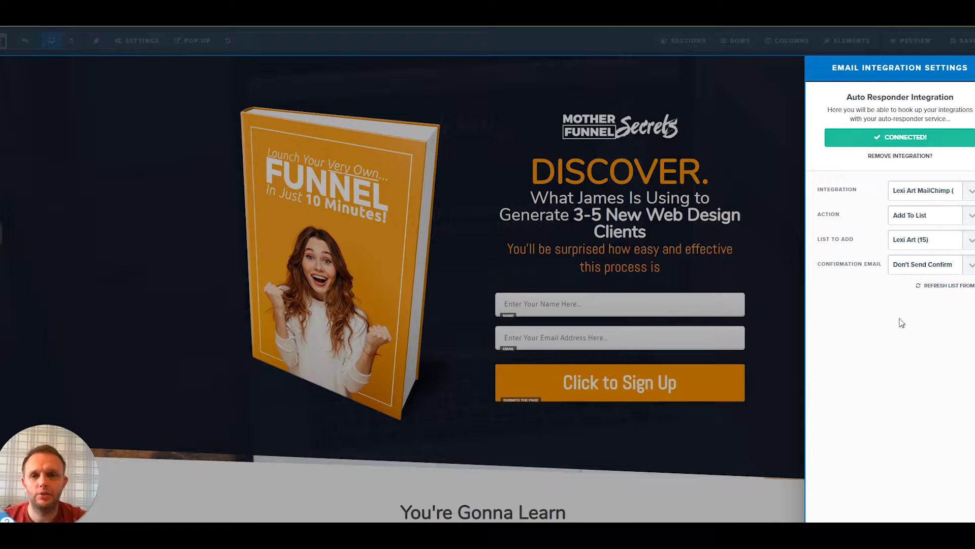
Close the integration panel, save the optin page, and exit the editor
{"action": "left_click", "coordinate": [745, 139]}
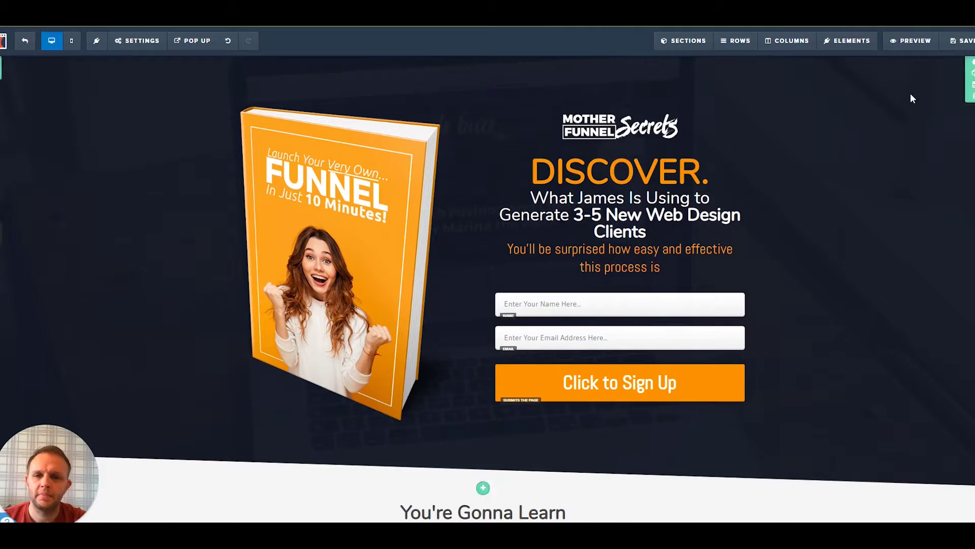
{"action": "left_click", "coordinate": [964, 42]}
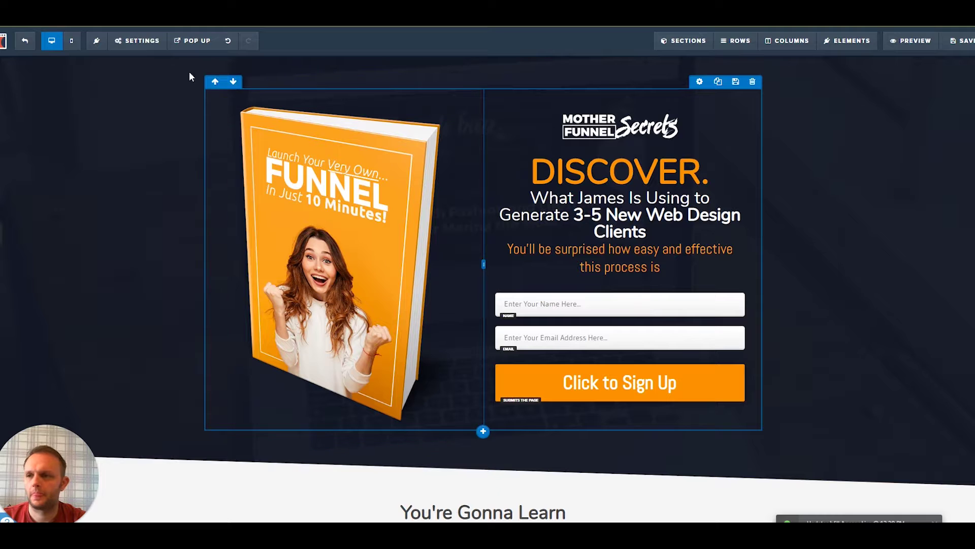
{"action": "left_click", "coordinate": [23, 43]}
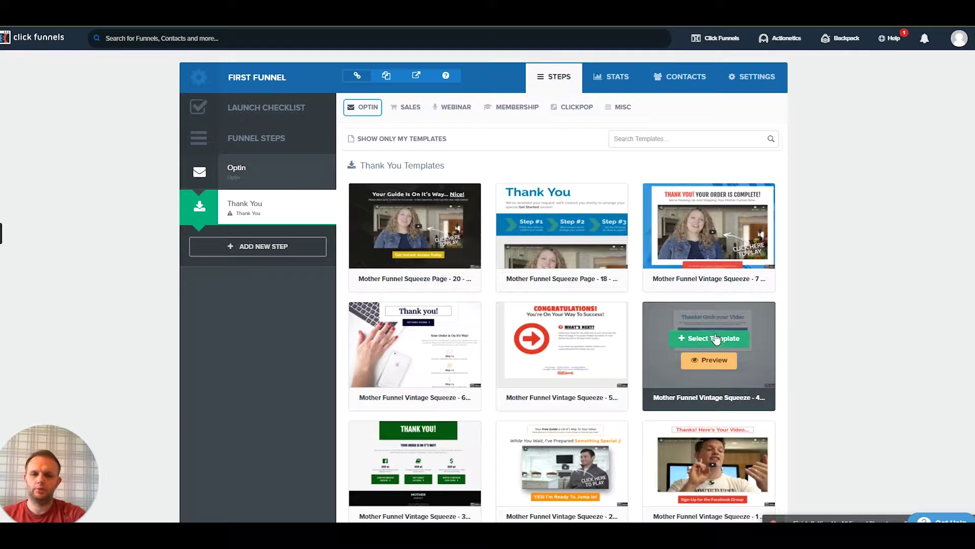
Apply the Mother Funnel Vintage Squeeze 4 template to the Thank You step and start editing it
{"action": "left_click", "coordinate": [716, 338]}
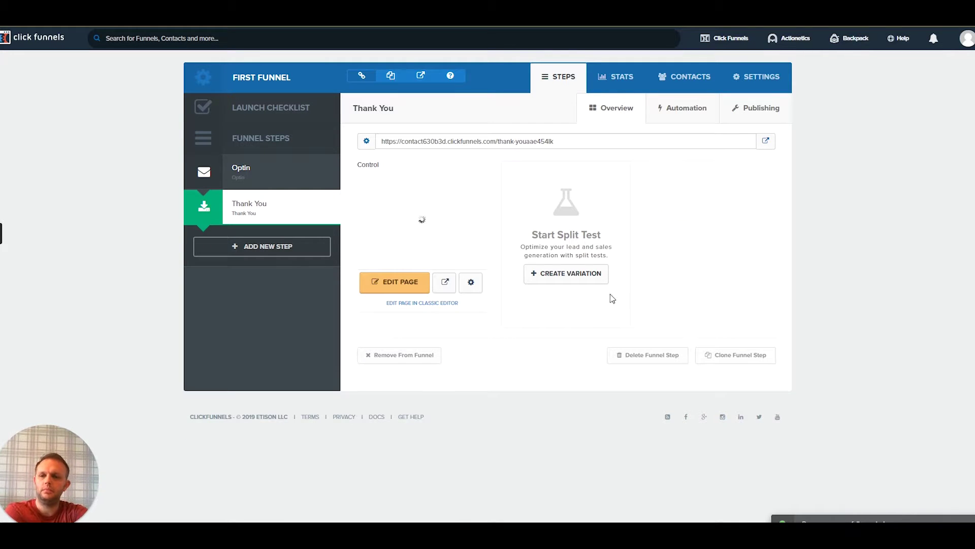
{"action": "left_click", "coordinate": [388, 286]}
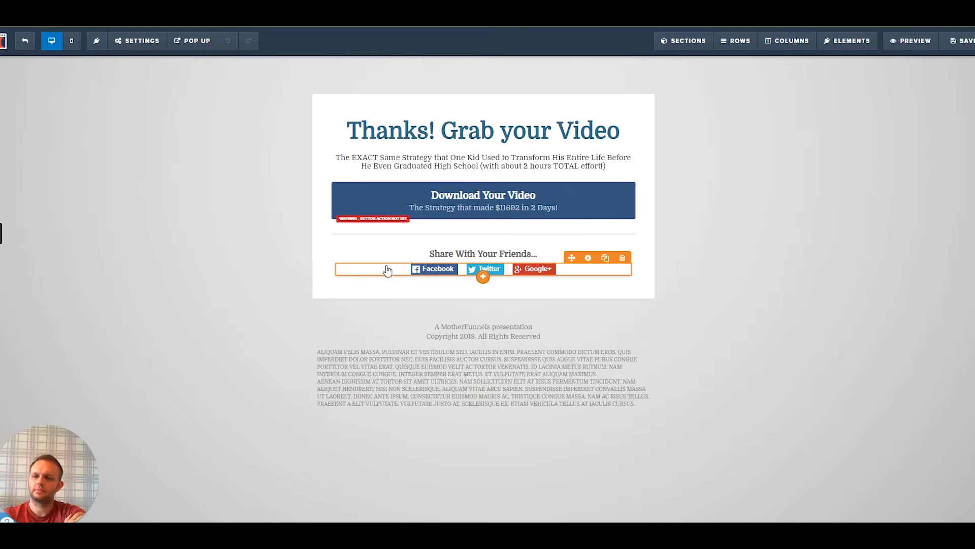
Link the thank-you page to Lexi Art MailChimp: Add To List, Lexi Art (15), Don't Send Confirm; then save
{"action": "left_click", "coordinate": [136, 40]}
{"action": "left_click", "coordinate": [146, 68]}
{"action": "left_click", "coordinate": [915, 188]}
{"action": "left_click", "coordinate": [918, 208]}
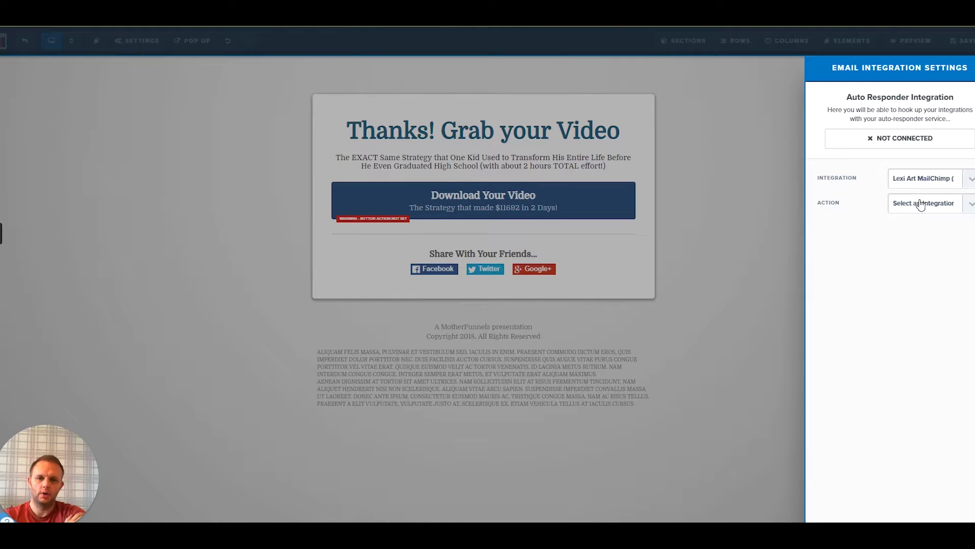
{"action": "left_click", "coordinate": [918, 202]}
{"action": "left_click", "coordinate": [924, 228]}
{"action": "left_click", "coordinate": [922, 226]}
{"action": "left_click", "coordinate": [909, 251]}
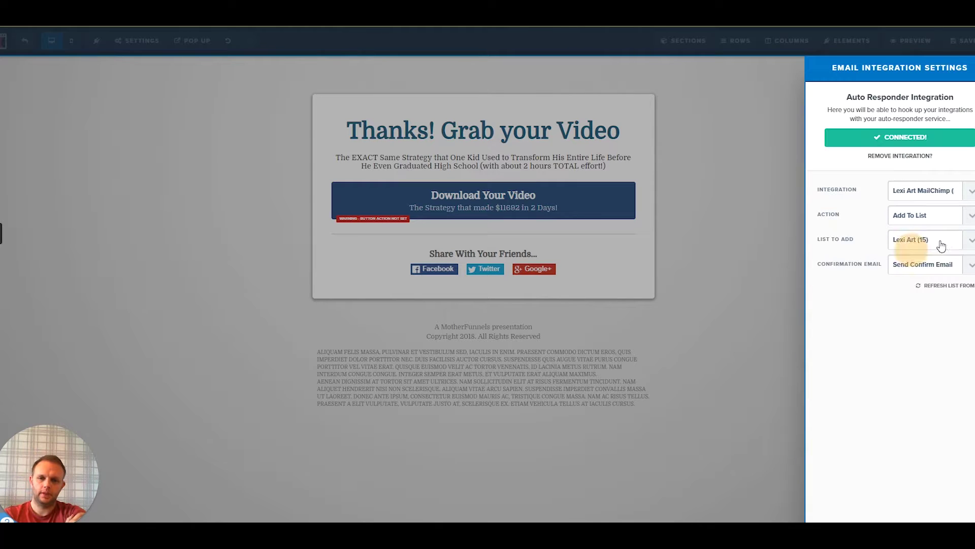
{"action": "left_click", "coordinate": [930, 268]}
{"action": "left_click", "coordinate": [915, 295]}
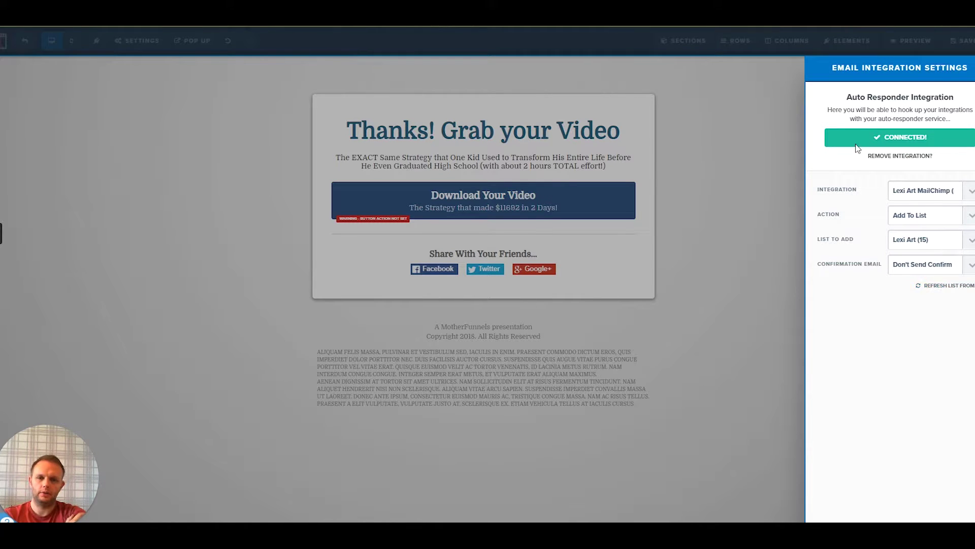
{"action": "left_click", "coordinate": [747, 200]}
{"action": "left_click", "coordinate": [965, 43]}
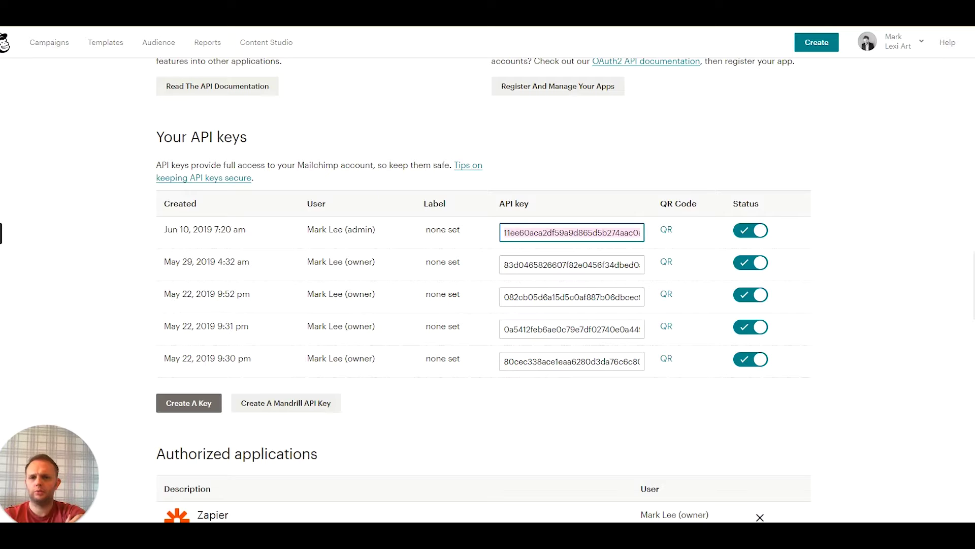
View the Lexi Art audience's contacts in MailChimp: 27 contacts, 15 subscribers
{"action": "scroll", "coordinate": [401, 167], "scroll_direction": "up", "scroll_amount": 4}
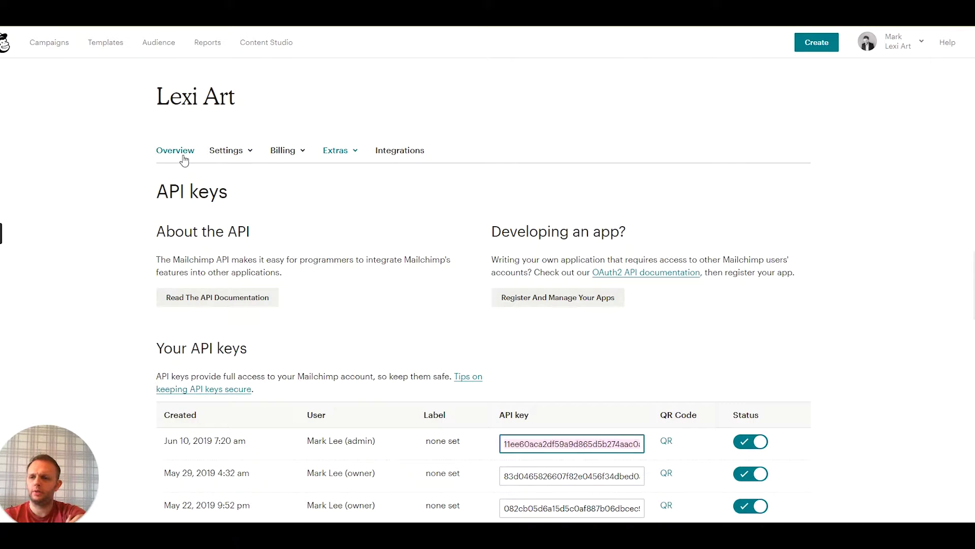
{"action": "left_click", "coordinate": [150, 42]}
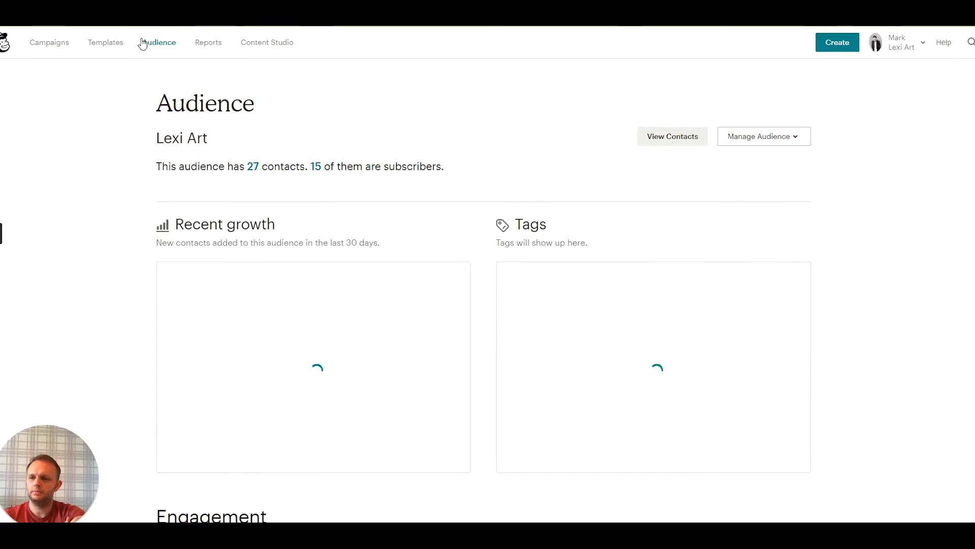
{"action": "left_click", "coordinate": [669, 140]}
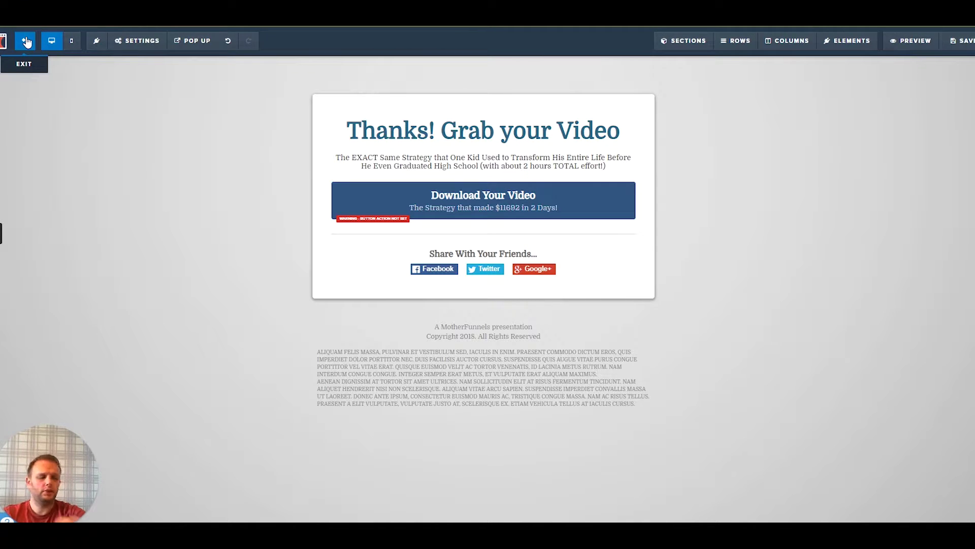
Exit the thank-you page editor and open First Funnel's live Optin page
{"action": "left_click", "coordinate": [27, 42]}
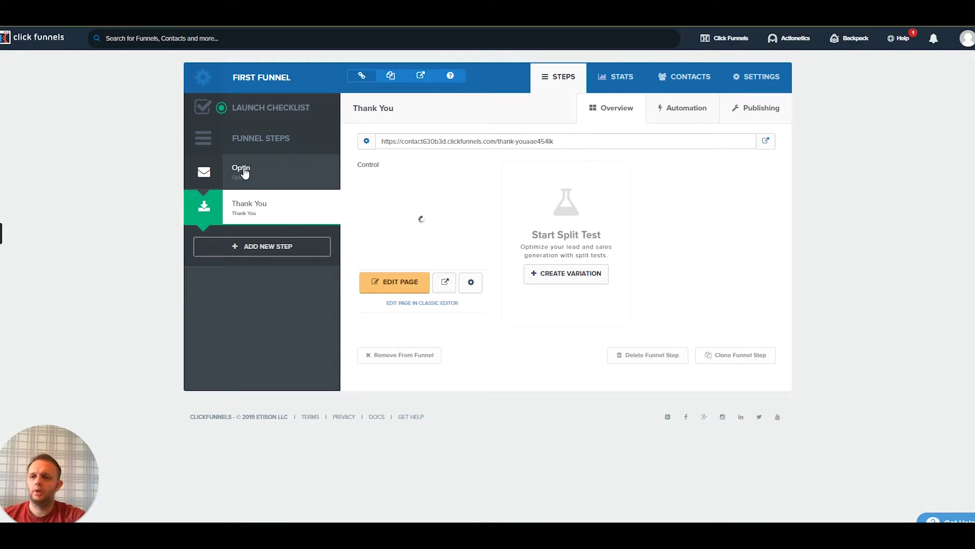
{"action": "left_click", "coordinate": [283, 168]}
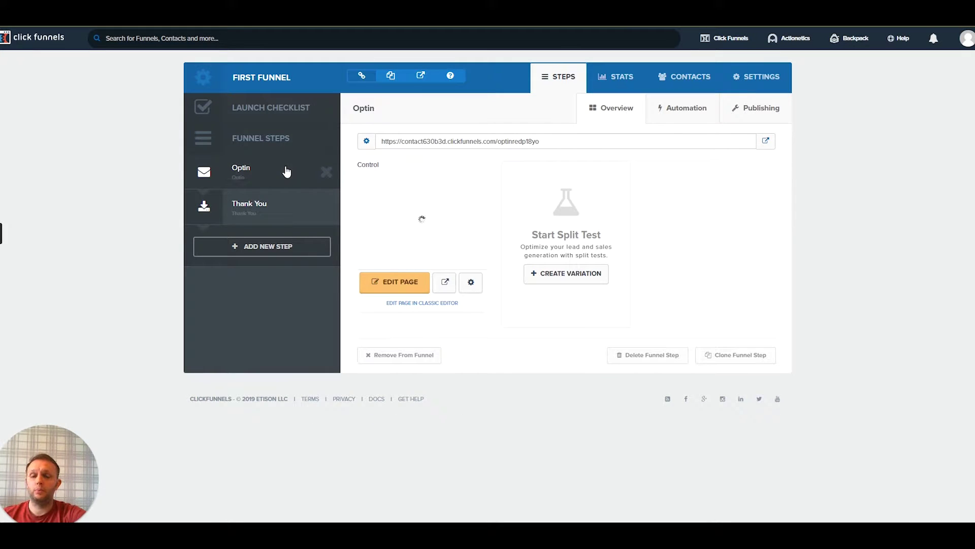
{"action": "left_click", "coordinate": [766, 141]}
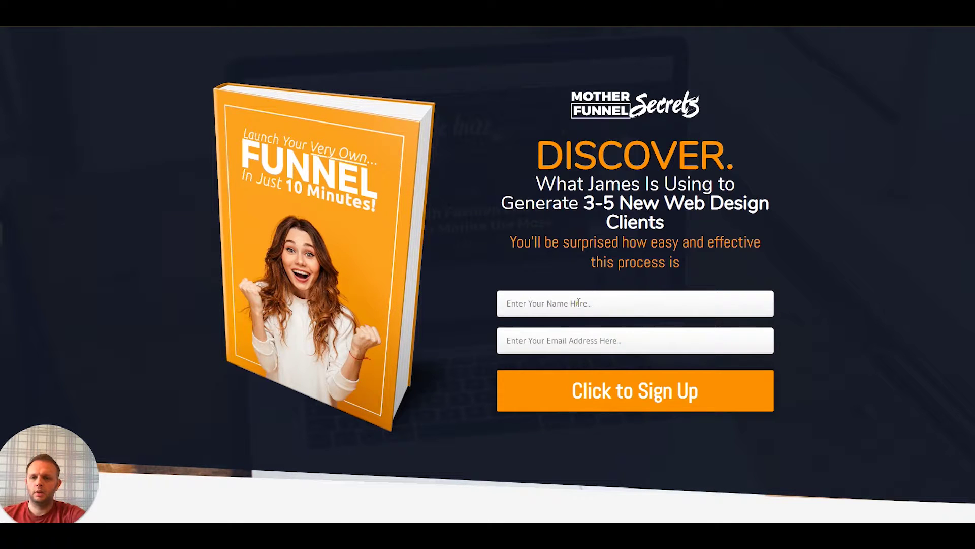
Fill the live optin form with the name 'any old name' and a saved test e-mail address
{"action": "left_click", "coordinate": [578, 303]}
{"action": "key", "text": "Down"}
{"action": "key", "text": "Return"}
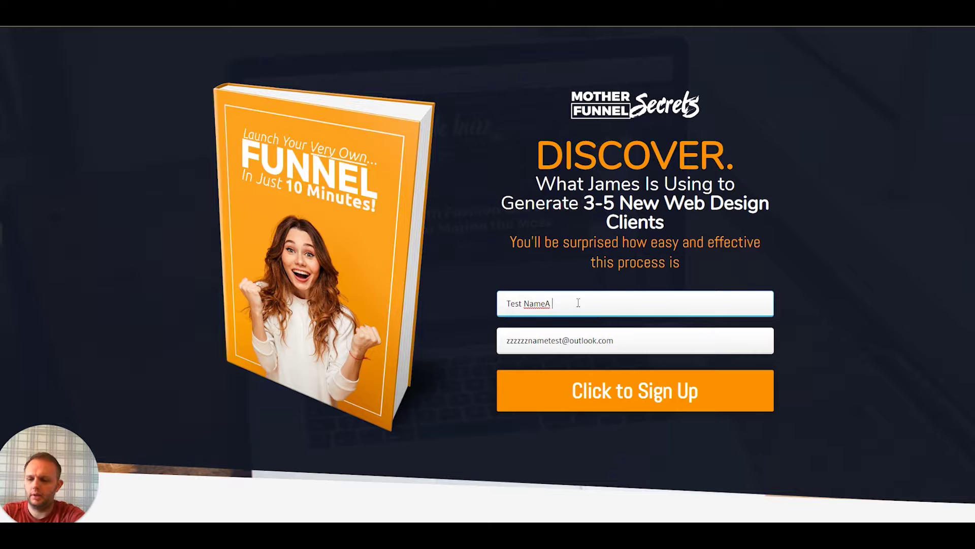
{"action": "key", "text": "BackSpace"}
{"action": "key", "text": "BackSpace"}
{"action": "key", "text": "BackSpace"}
{"action": "key", "text": "BackSpace"}
{"action": "key", "text": "BackSpace"}
{"action": "key", "text": "BackSpace"}
{"action": "key", "text": "BackSpace"}
{"action": "key", "text": "BackSpace"}
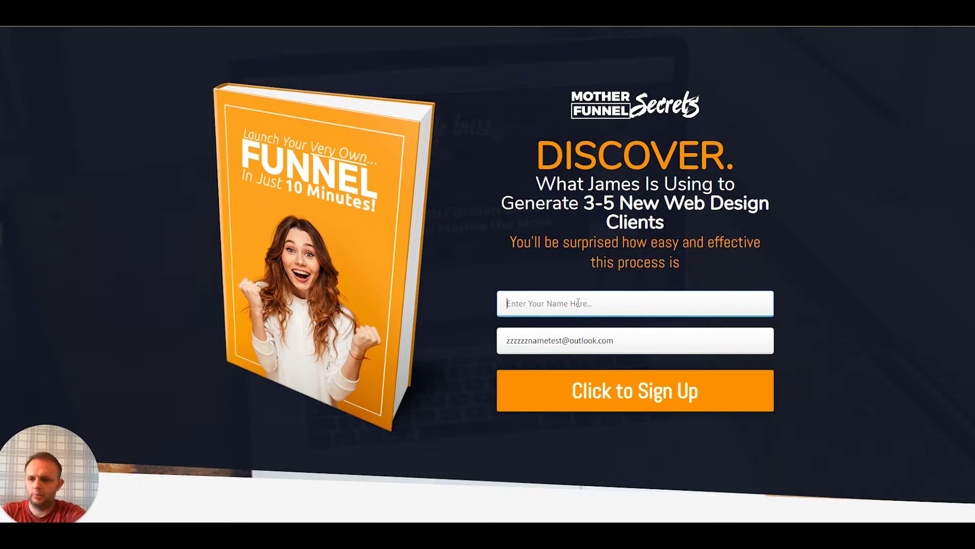
{"action": "type", "text": "any old"}
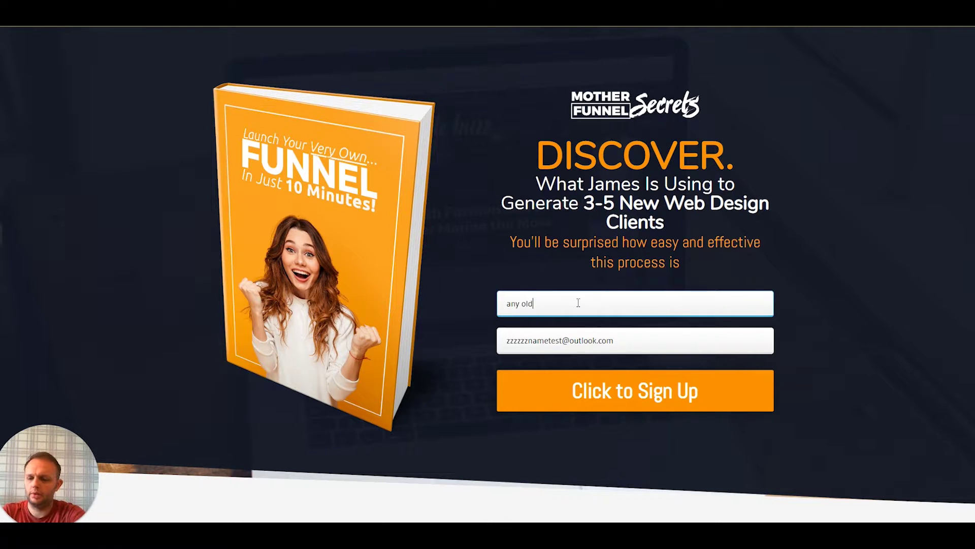
{"action": "type", "text": " name"}
{"action": "key", "text": "Tab"}
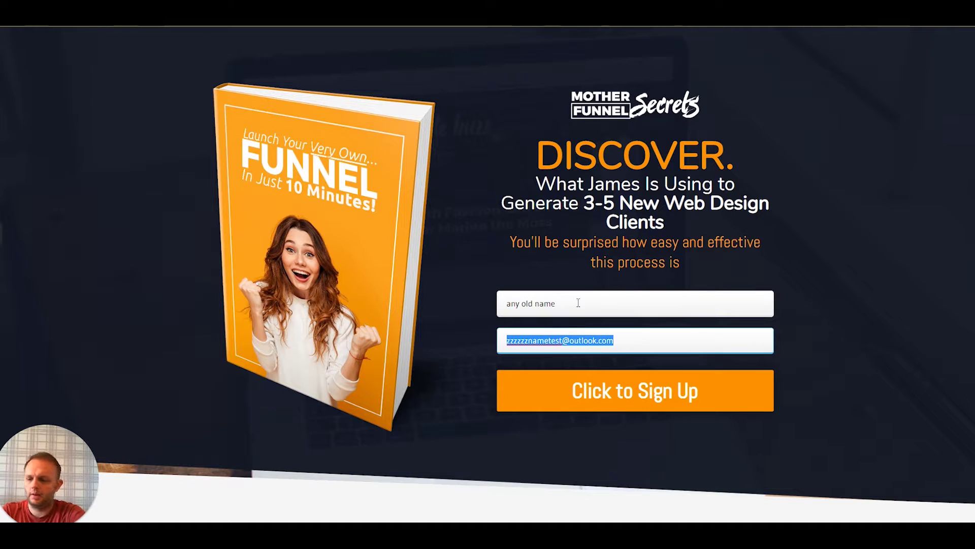
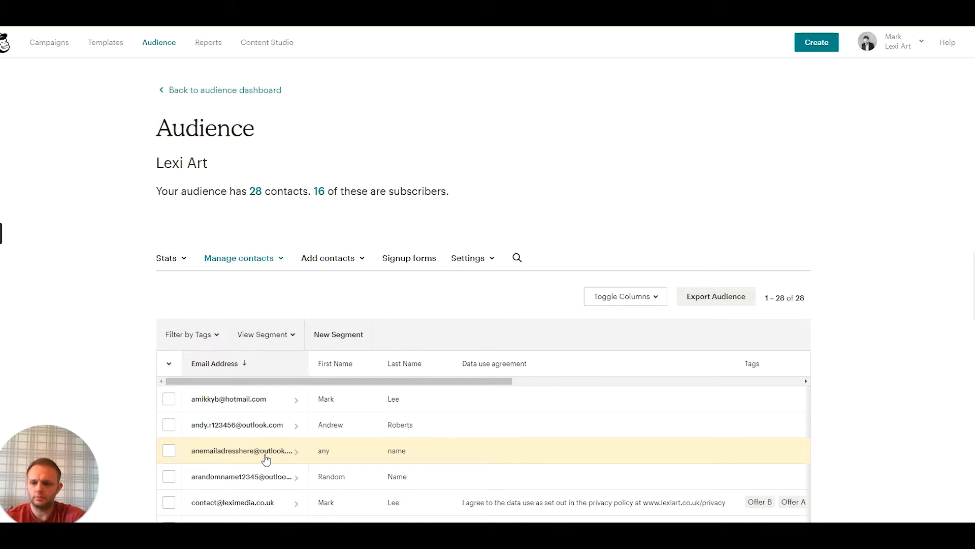
Tick the third Lexi Art contact and scroll the table to its Subscribed status and API source
{"action": "left_click", "coordinate": [169, 451]}
{"action": "left_click_drag", "start_coordinate": [230, 381], "coordinate": [360, 385]}
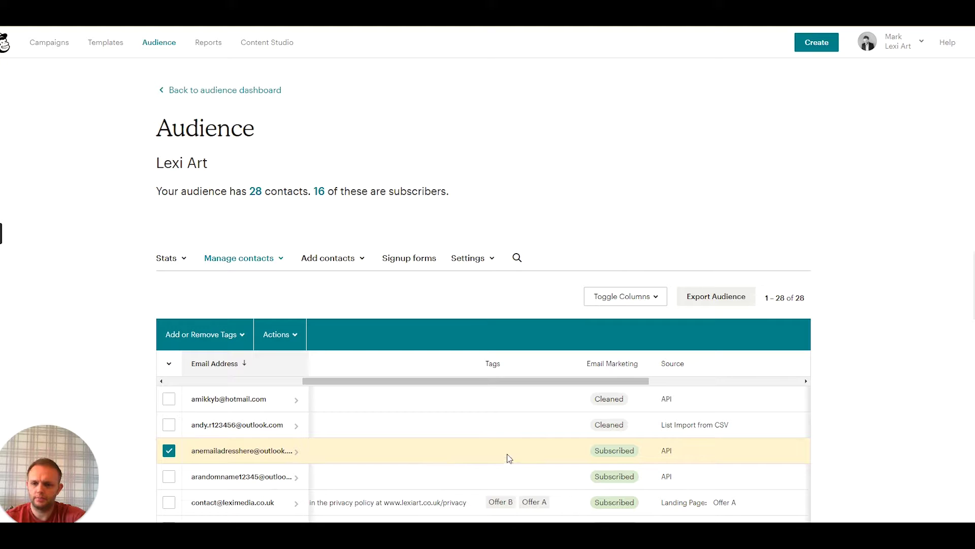
{"action": "left_click_drag", "start_coordinate": [511, 383], "coordinate": [558, 389]}
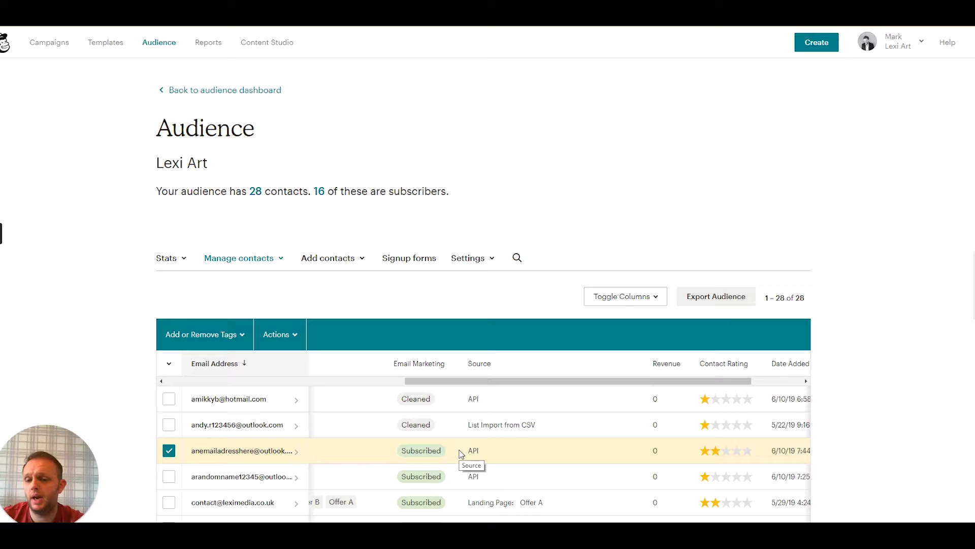
{"action": "left_click_drag", "start_coordinate": [513, 383], "coordinate": [295, 393]}
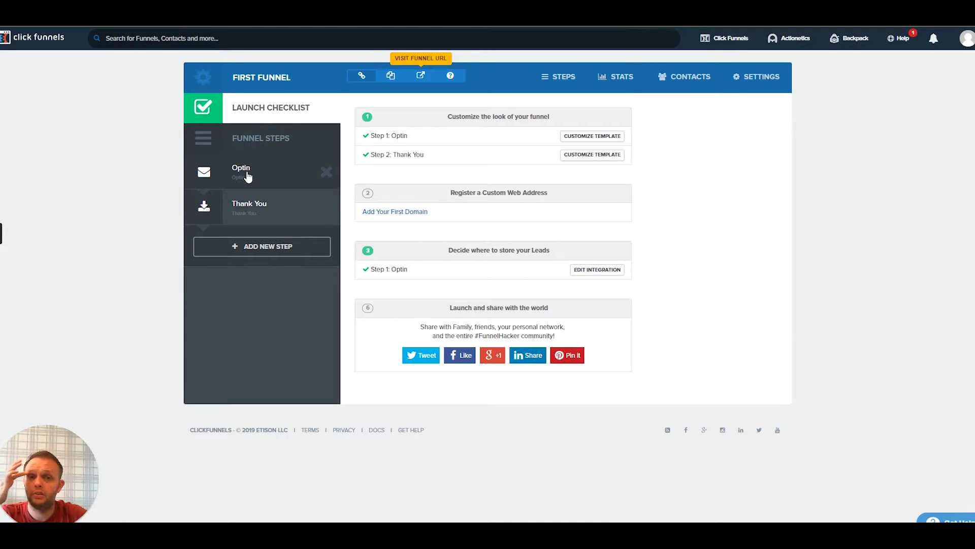
Remove the email autoresponder integration from the Optin page, save it, and exit the editor
{"action": "left_click", "coordinate": [247, 176]}
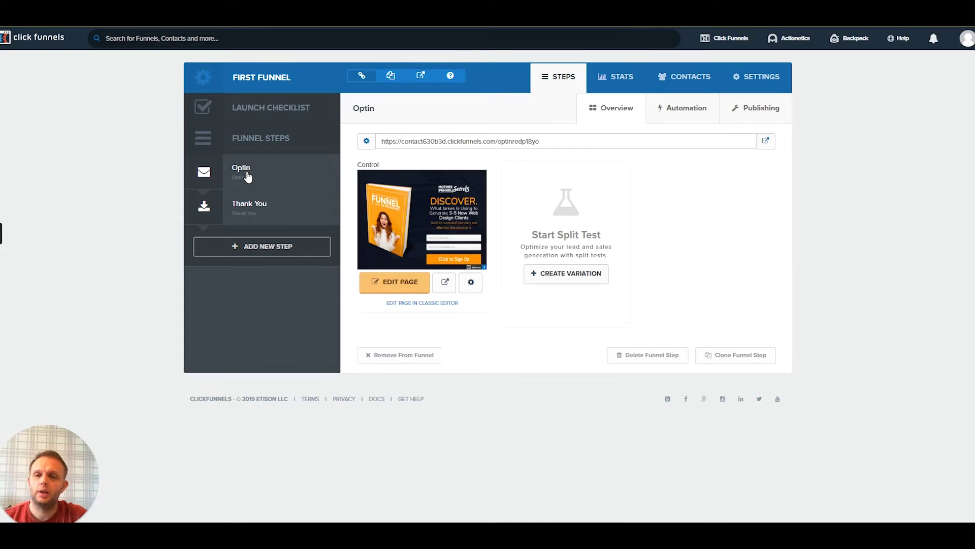
{"action": "left_click", "coordinate": [399, 282]}
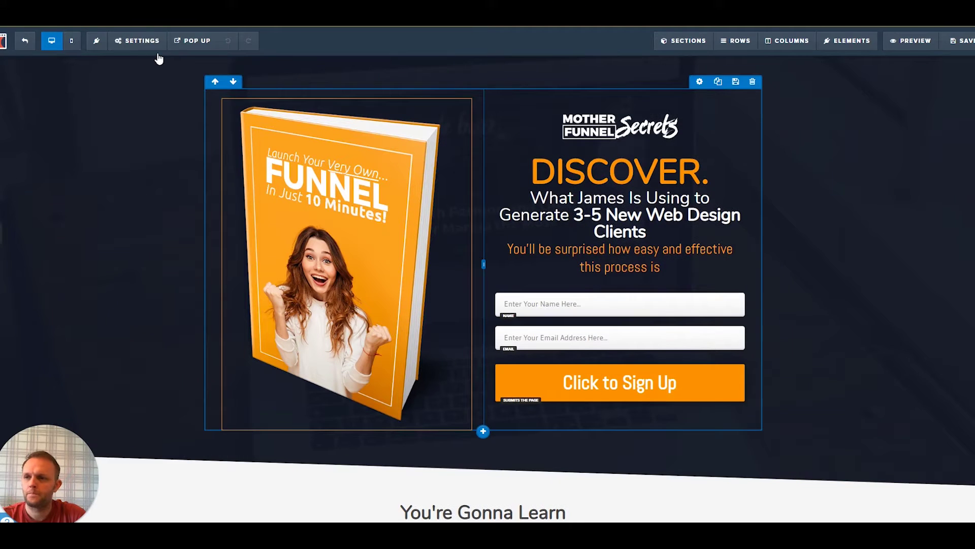
{"action": "left_click", "coordinate": [130, 40]}
{"action": "left_click", "coordinate": [135, 61]}
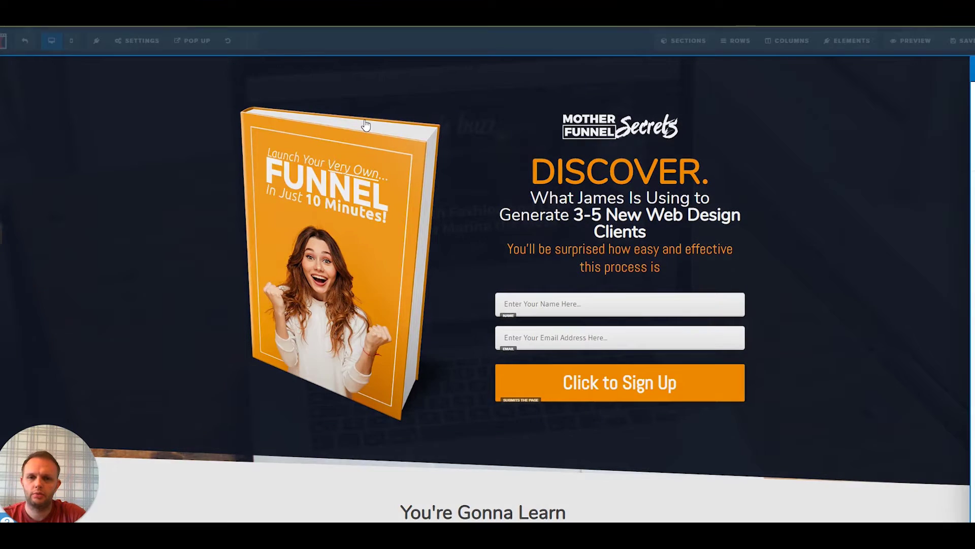
{"action": "left_click", "coordinate": [879, 158]}
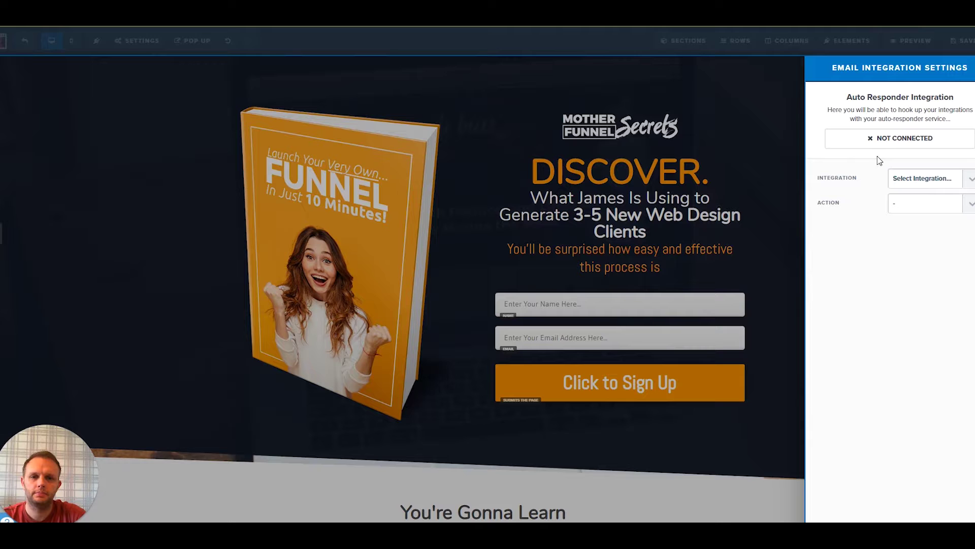
{"action": "key", "text": "Escape"}
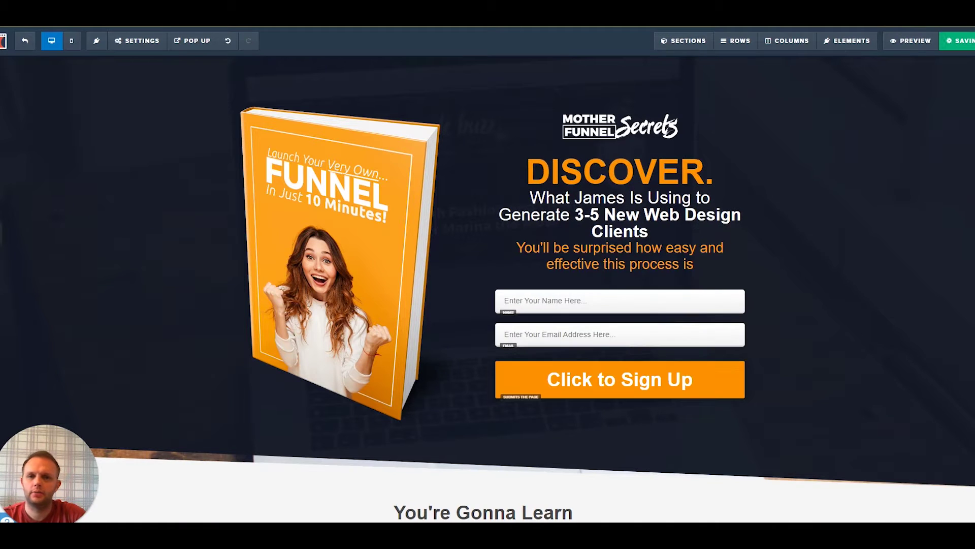
{"action": "left_click", "coordinate": [129, 41]}
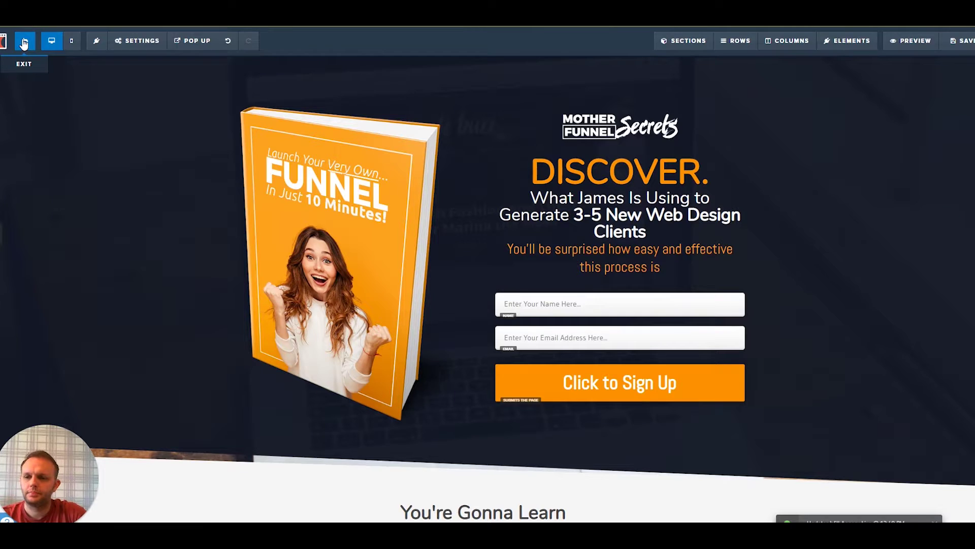
{"action": "left_click", "coordinate": [24, 44]}
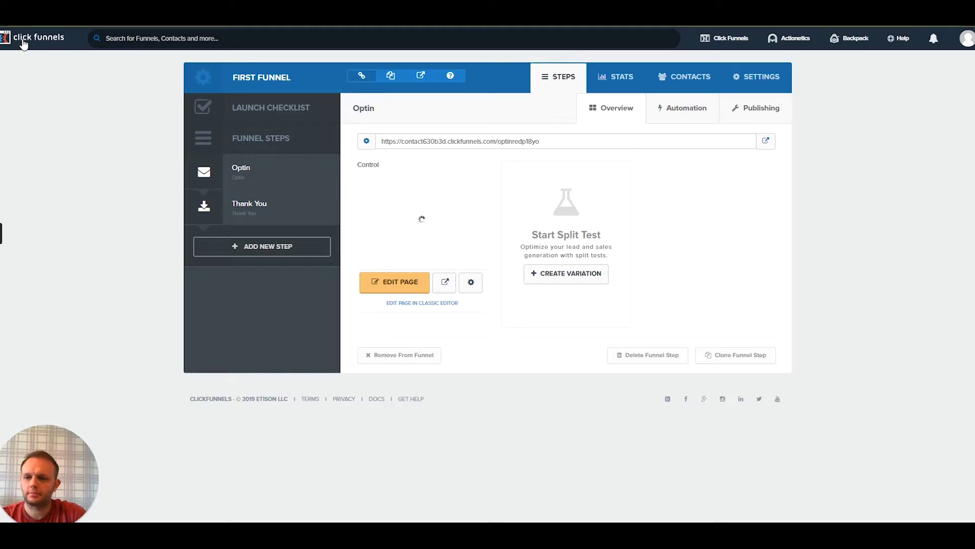
Remove the Lexi Art MailChimp integration from the Thank You page, save, and exit the editor
{"action": "left_click", "coordinate": [266, 217]}
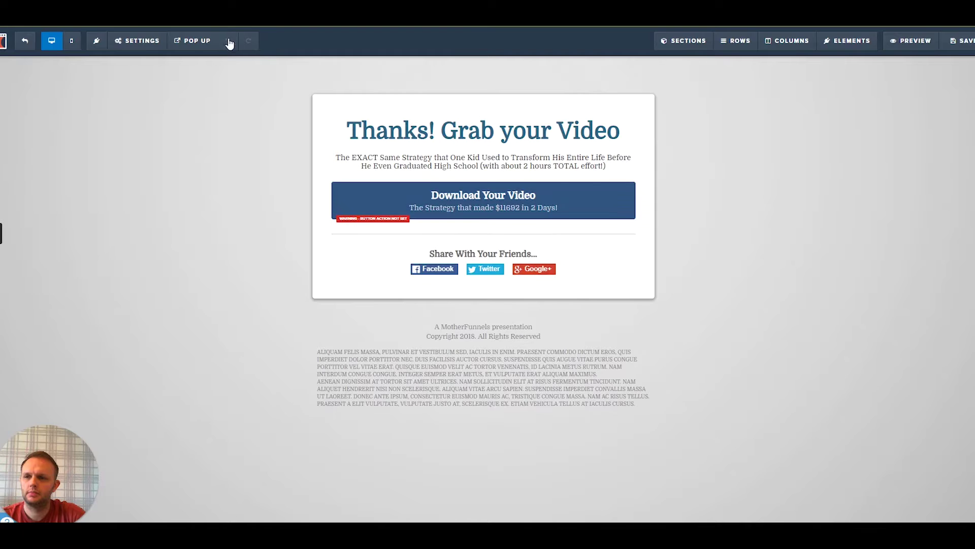
{"action": "left_click", "coordinate": [134, 41]}
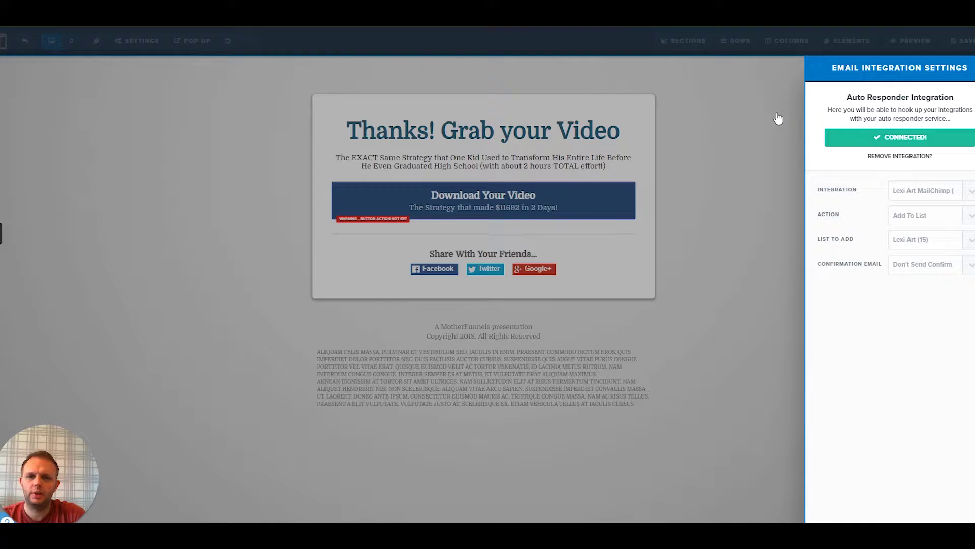
{"action": "left_click", "coordinate": [906, 154]}
{"action": "left_click", "coordinate": [717, 130]}
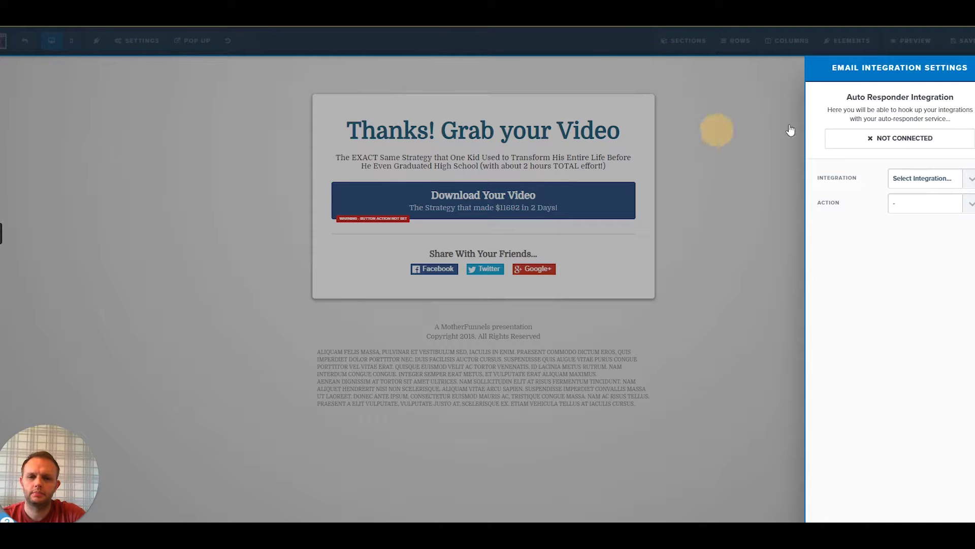
{"action": "left_click", "coordinate": [964, 45]}
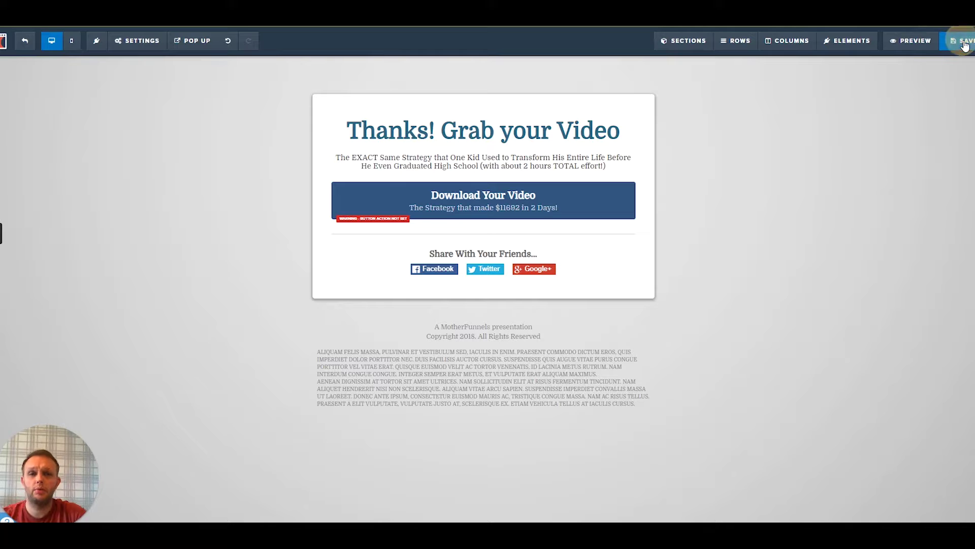
{"action": "left_click", "coordinate": [45, 46]}
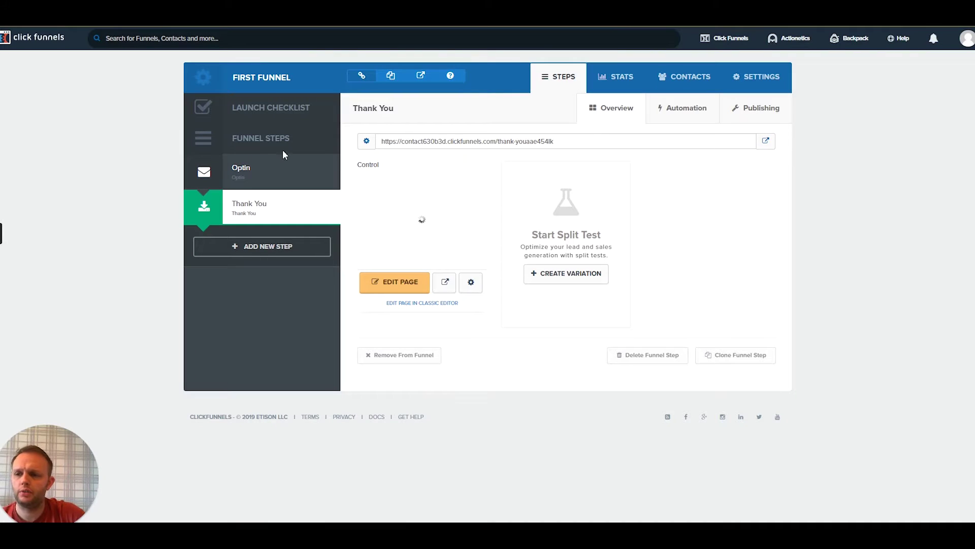
Delete the MailChimp integration from the ClickFunnels account's Integrations settings
{"action": "left_click", "coordinate": [968, 39]}
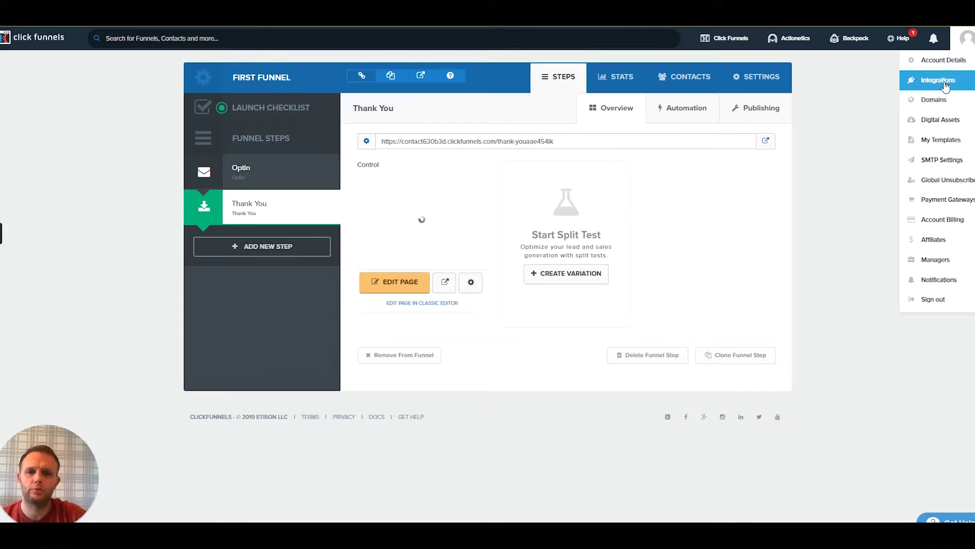
{"action": "left_click", "coordinate": [945, 86]}
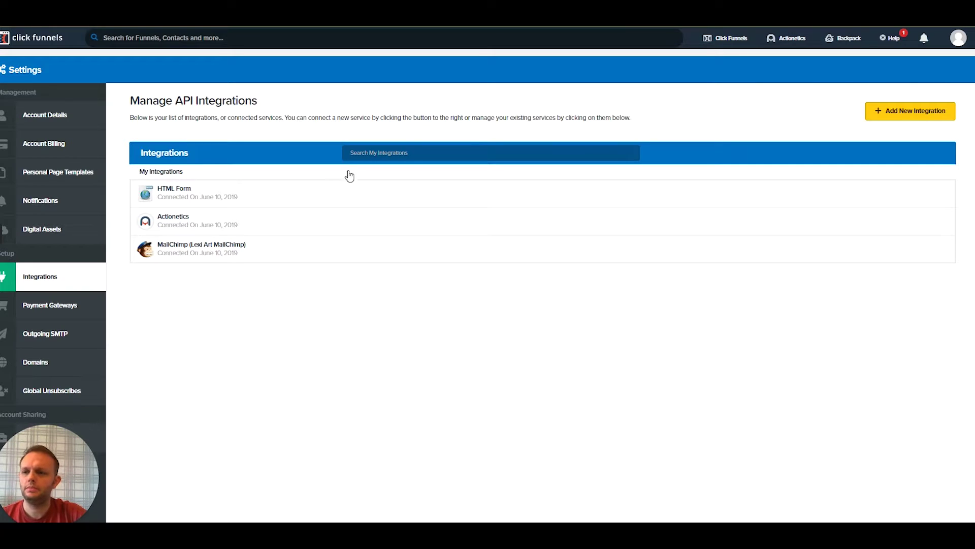
{"action": "left_click", "coordinate": [236, 248]}
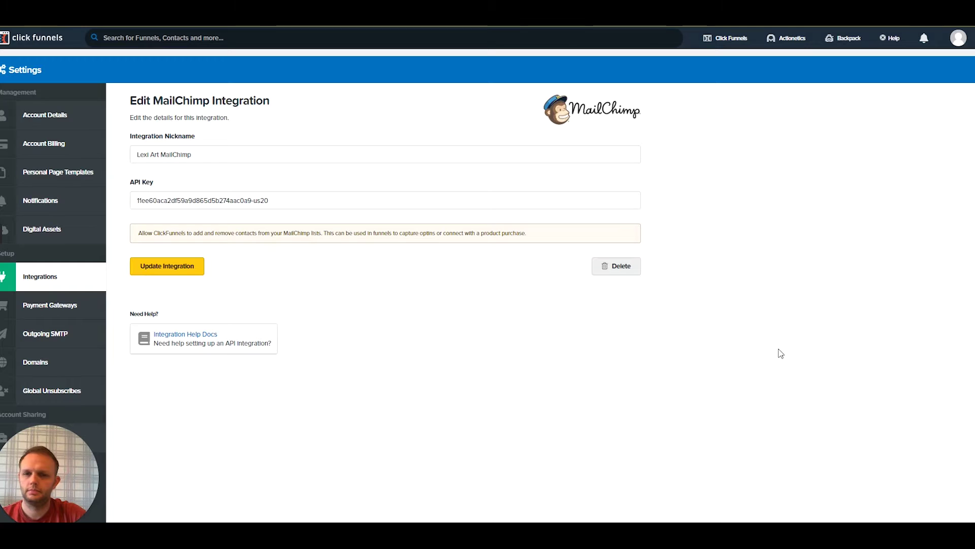
{"action": "left_click", "coordinate": [619, 273]}
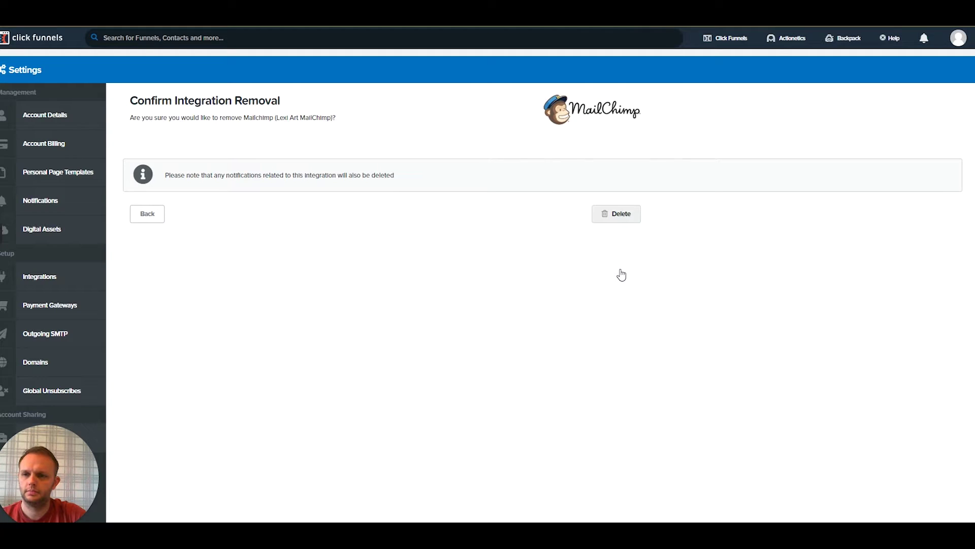
{"action": "left_click", "coordinate": [620, 214]}
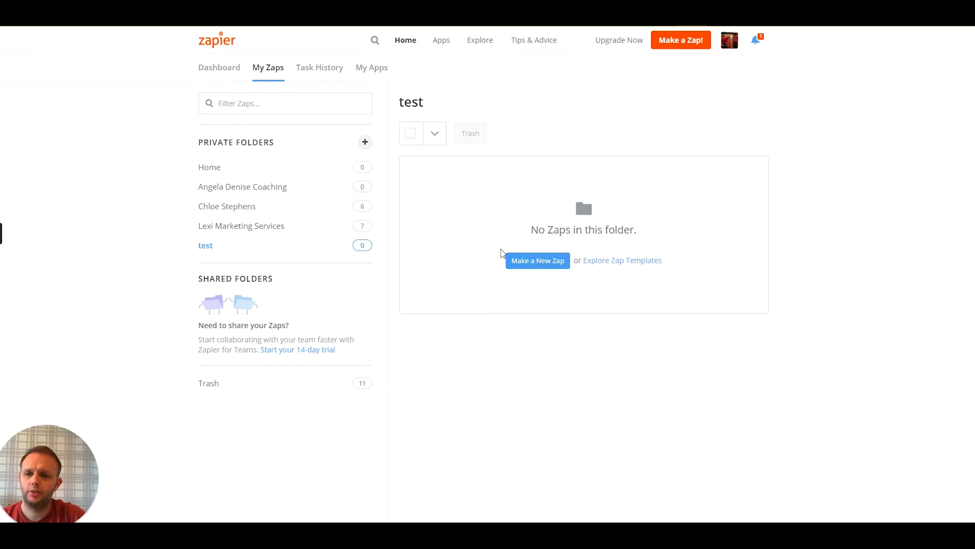
Create a new zap named 'CF to MC Offer A Test'
{"action": "left_click", "coordinate": [537, 264]}
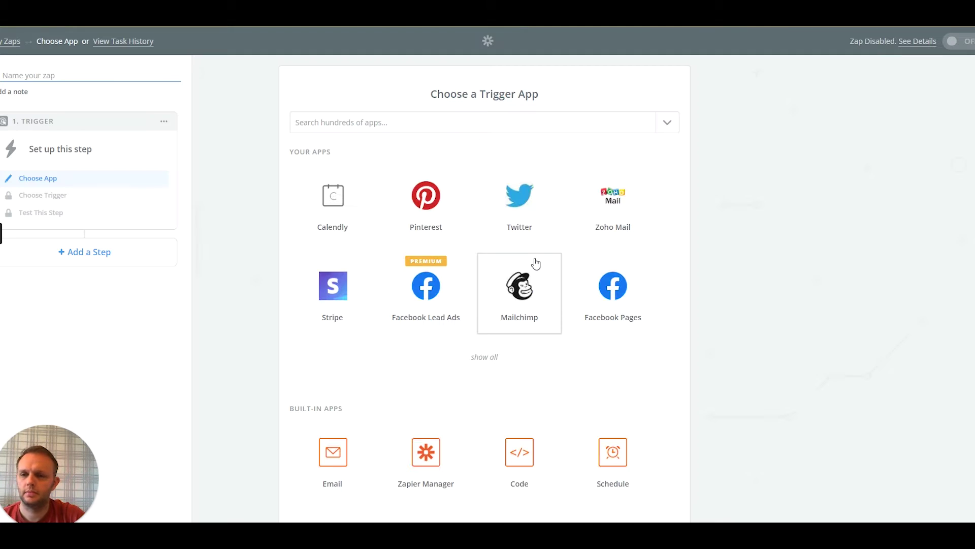
{"action": "left_click", "coordinate": [39, 76]}
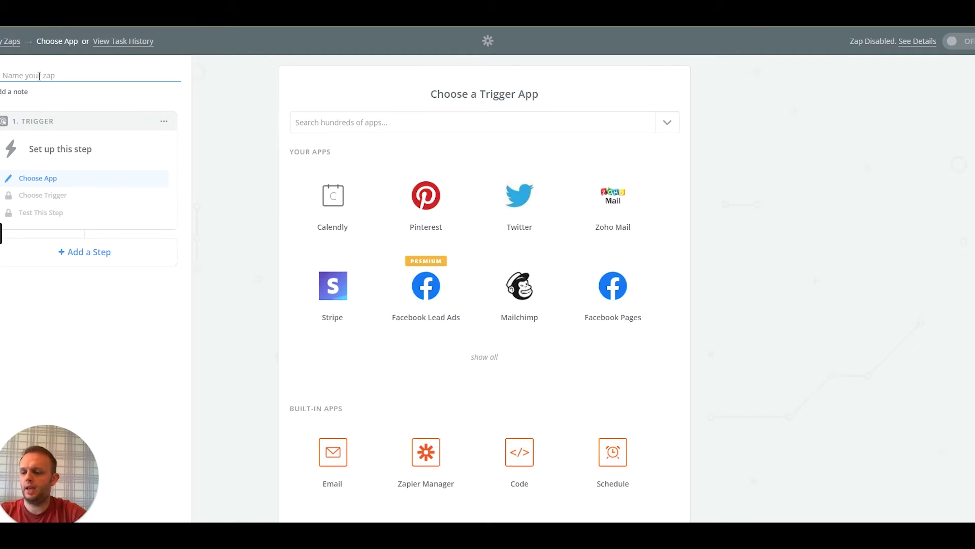
{"action": "type", "text": "CF"}
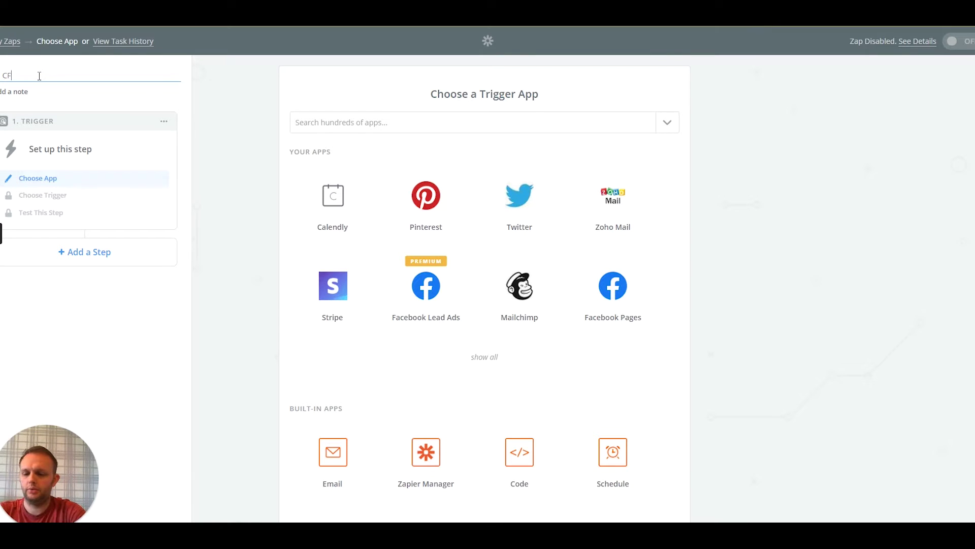
{"action": "type", "text": " to M"}
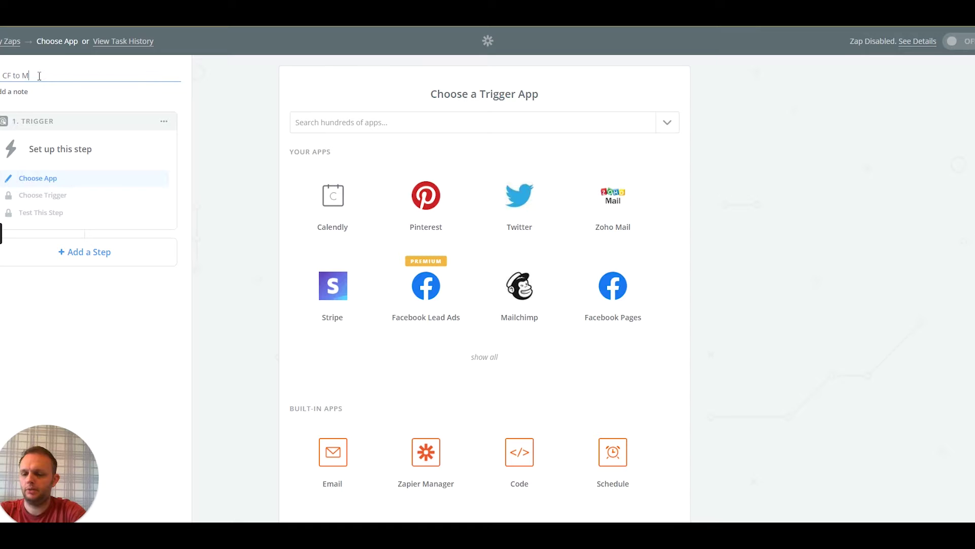
{"action": "type", "text": "C Offer A Test"}
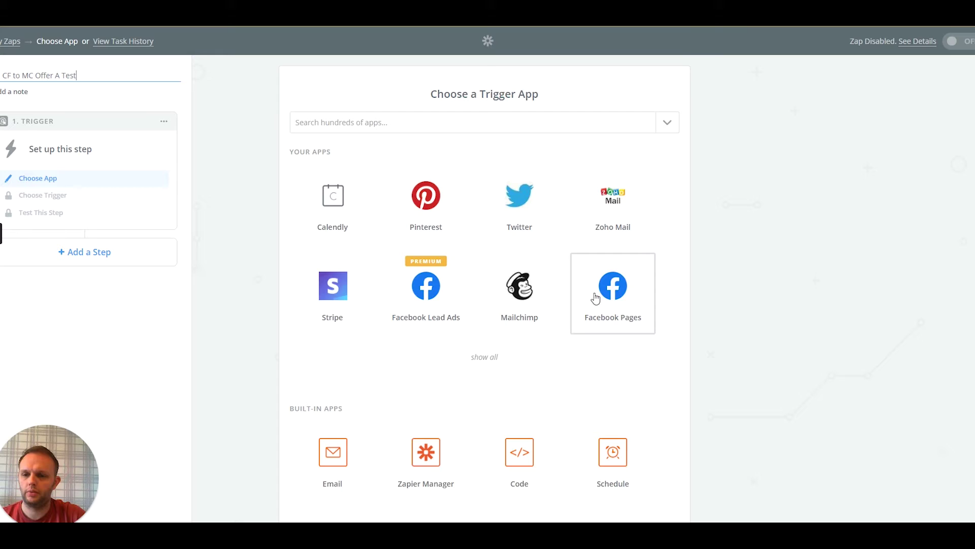
Browse the full Choose a Trigger App list of popular apps
{"action": "scroll", "coordinate": [595, 297], "scroll_direction": "down", "scroll_amount": 9}
{"action": "scroll", "coordinate": [556, 294], "scroll_direction": "up", "scroll_amount": 10}
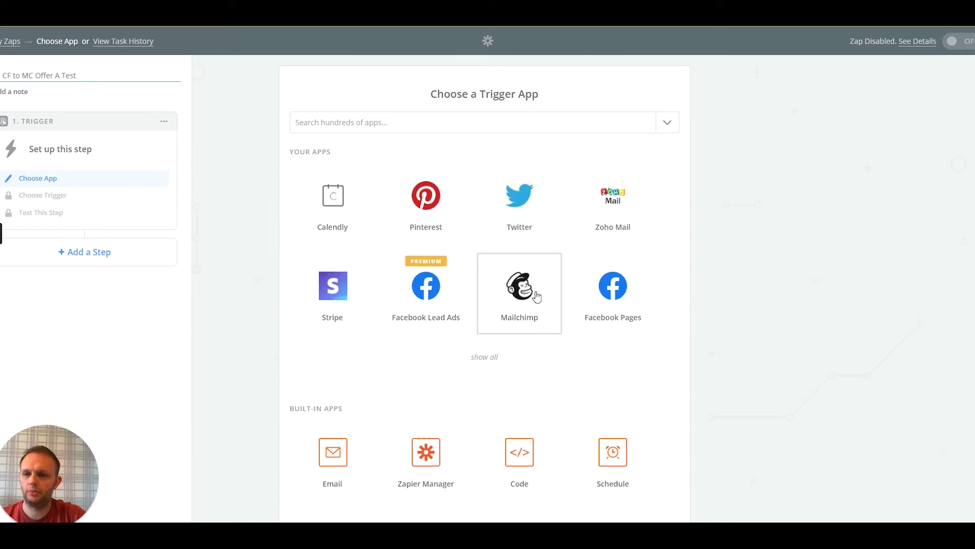
{"action": "scroll", "coordinate": [451, 224], "scroll_direction": "down", "scroll_amount": 5}
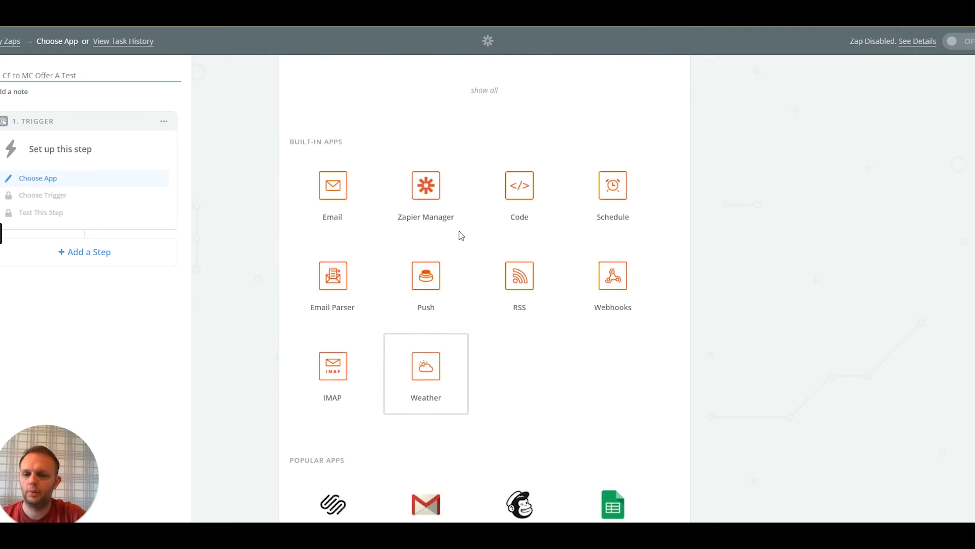
{"action": "scroll", "coordinate": [461, 235], "scroll_direction": "up", "scroll_amount": 5}
{"action": "left_click", "coordinate": [477, 130]}
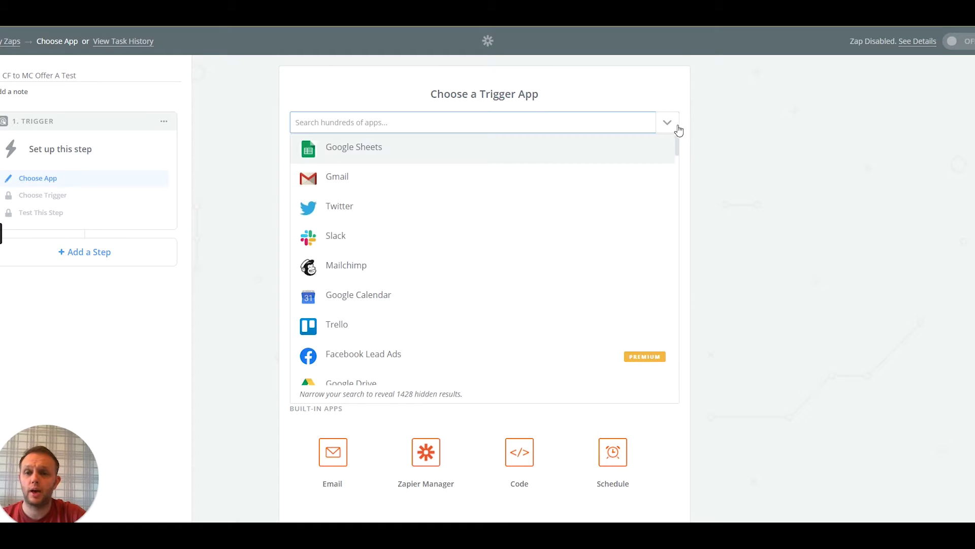
{"action": "scroll", "coordinate": [457, 249], "scroll_direction": "down", "scroll_amount": 10}
{"action": "scroll", "coordinate": [465, 237], "scroll_direction": "down", "scroll_amount": 10}
{"action": "scroll", "coordinate": [464, 236], "scroll_direction": "up", "scroll_amount": 15}
{"action": "scroll", "coordinate": [462, 231], "scroll_direction": "up", "scroll_amount": 8}
{"action": "scroll", "coordinate": [457, 229], "scroll_direction": "down", "scroll_amount": 8}
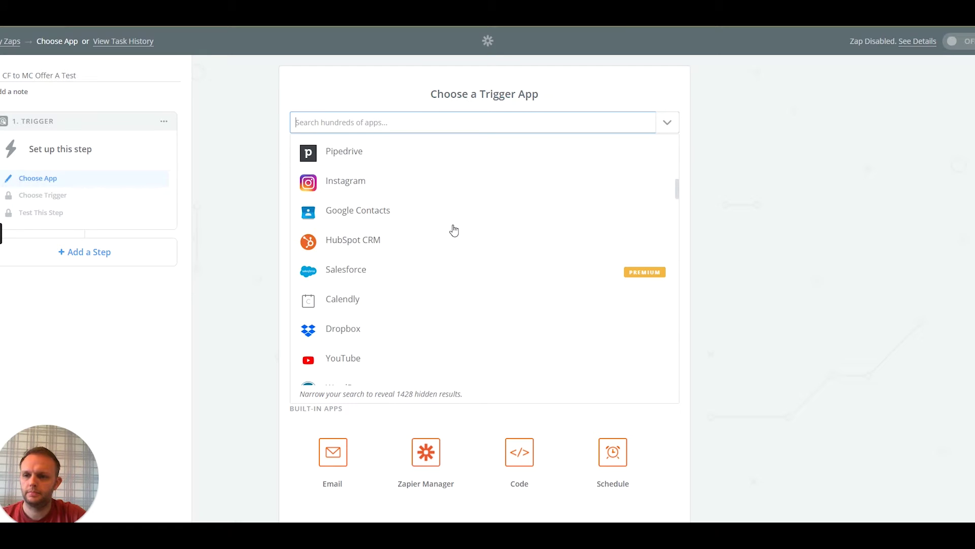
{"action": "scroll", "coordinate": [454, 231], "scroll_direction": "down", "scroll_amount": 3}
{"action": "scroll", "coordinate": [452, 231], "scroll_direction": "up", "scroll_amount": 5}
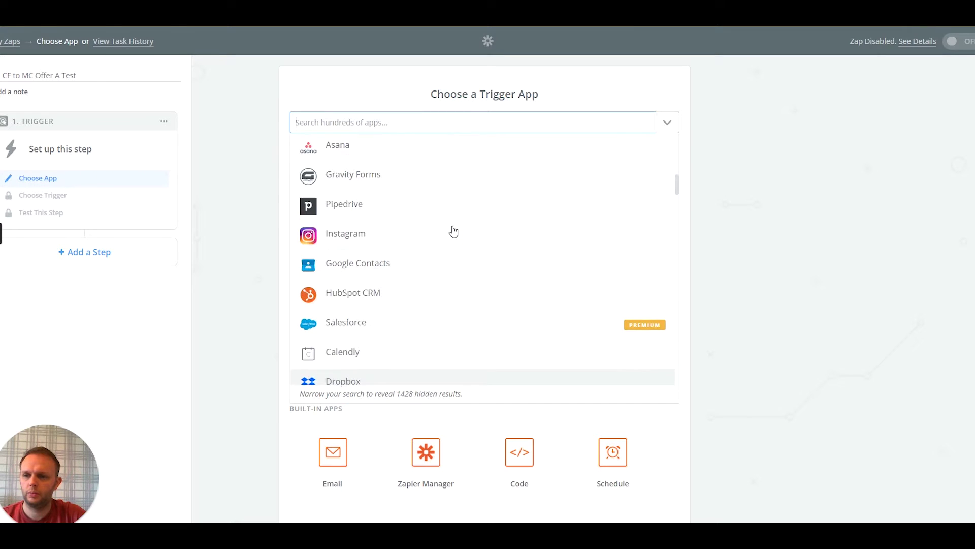
{"action": "scroll", "coordinate": [450, 232], "scroll_direction": "down", "scroll_amount": 1}
{"action": "scroll", "coordinate": [449, 232], "scroll_direction": "up", "scroll_amount": 2}
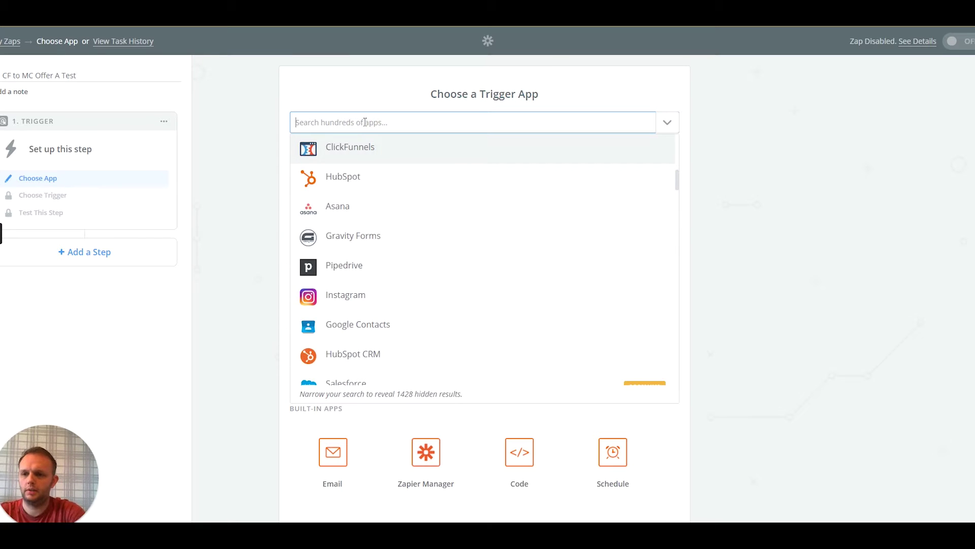
Set the trigger to ClickFunnels New Contact Activity and authorize a new ClickFunnels #2 account
{"action": "type", "text": "click"}
{"action": "left_click", "coordinate": [346, 148]}
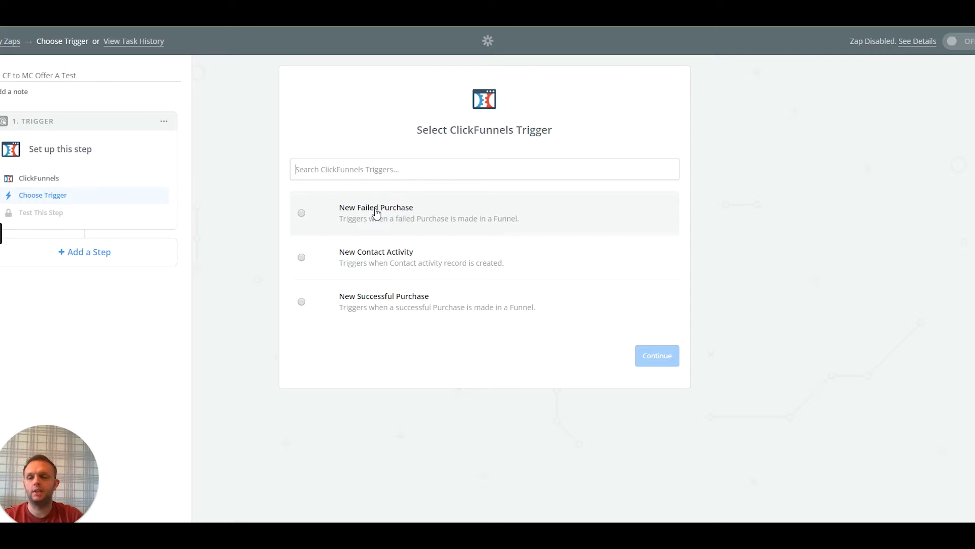
{"action": "left_click", "coordinate": [302, 258]}
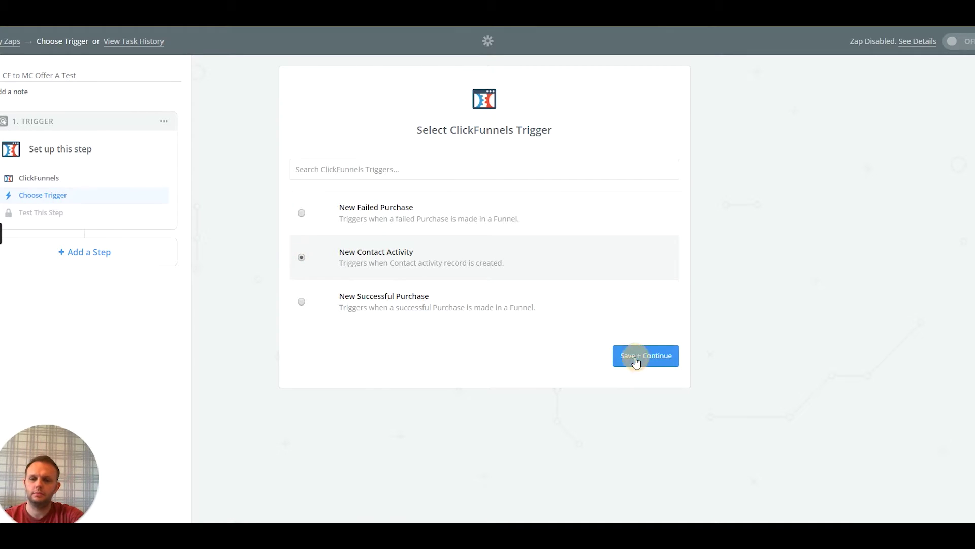
{"action": "left_click", "coordinate": [636, 359]}
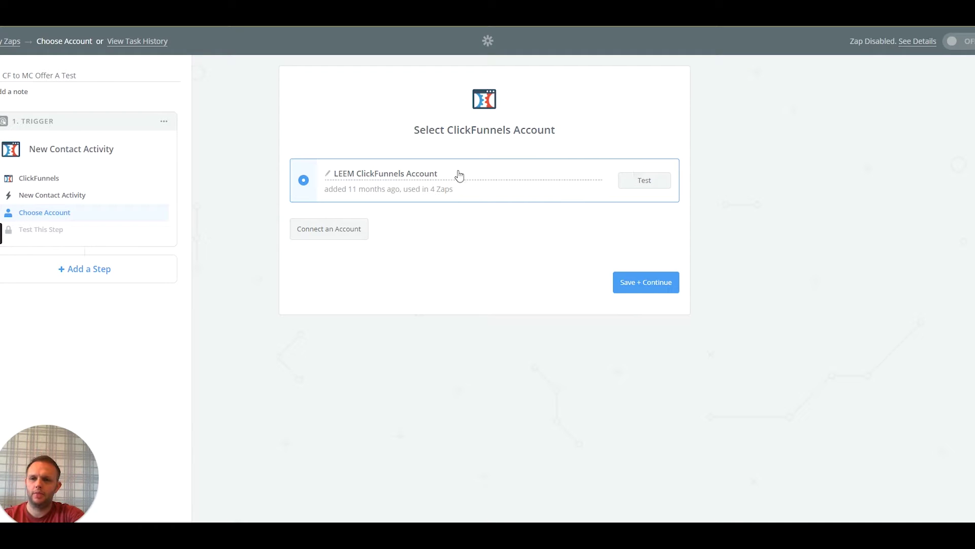
{"action": "left_click", "coordinate": [330, 230]}
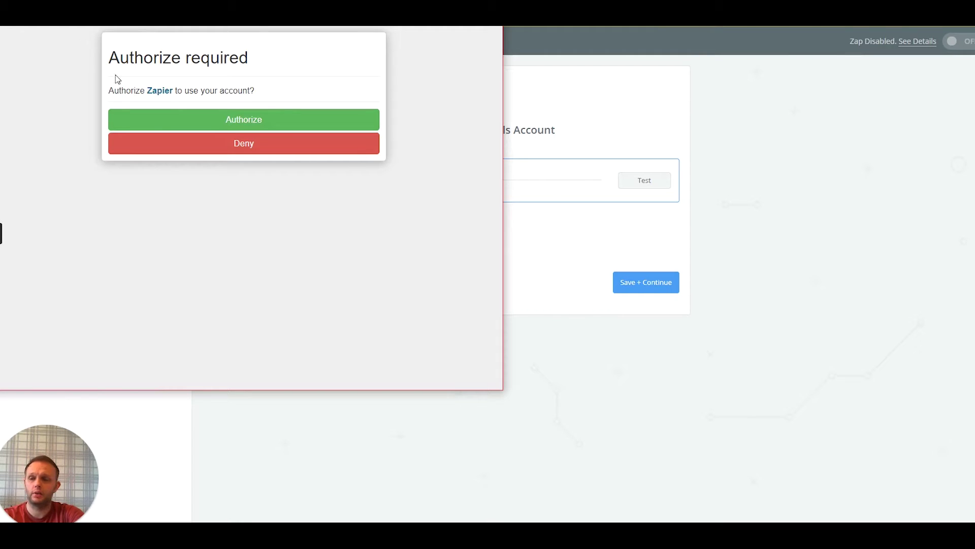
{"action": "left_click", "coordinate": [234, 122]}
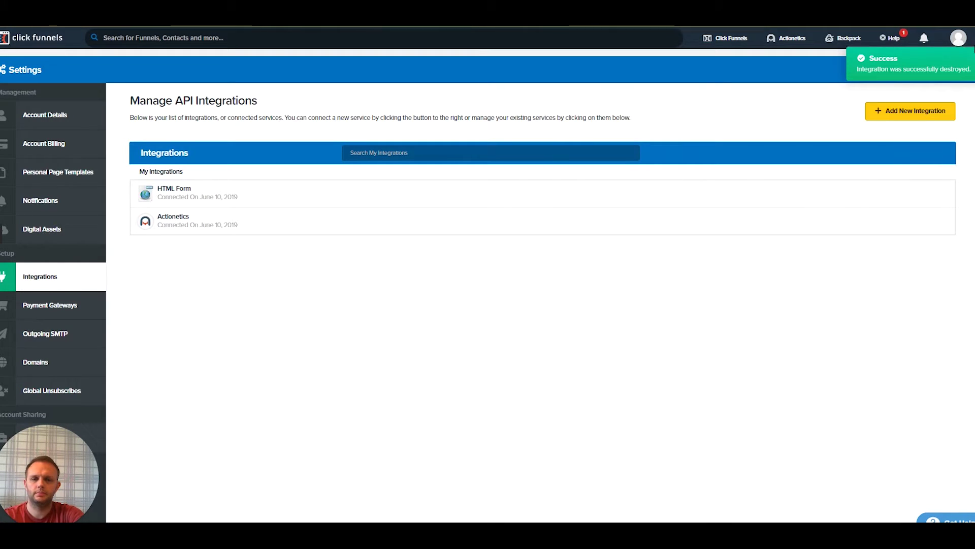
{"action": "mouse_move", "coordinate": [970, 47]}
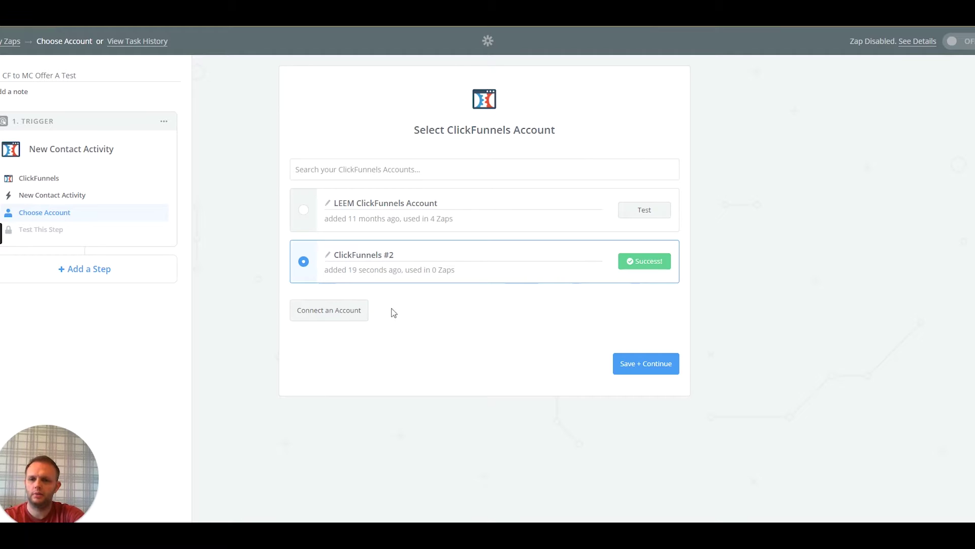
Save the tested ClickFunnels #2 account and continue to the trigger's funnel options
{"action": "left_click", "coordinate": [624, 365]}
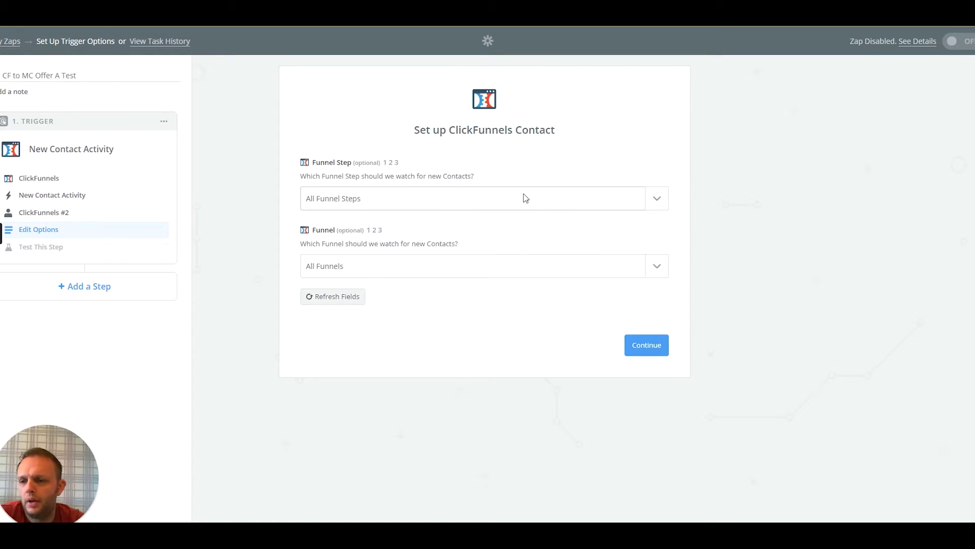
Set the trigger's Funnel Step to Optin and Funnel to First Funnel, then continue
{"action": "left_click", "coordinate": [462, 202]}
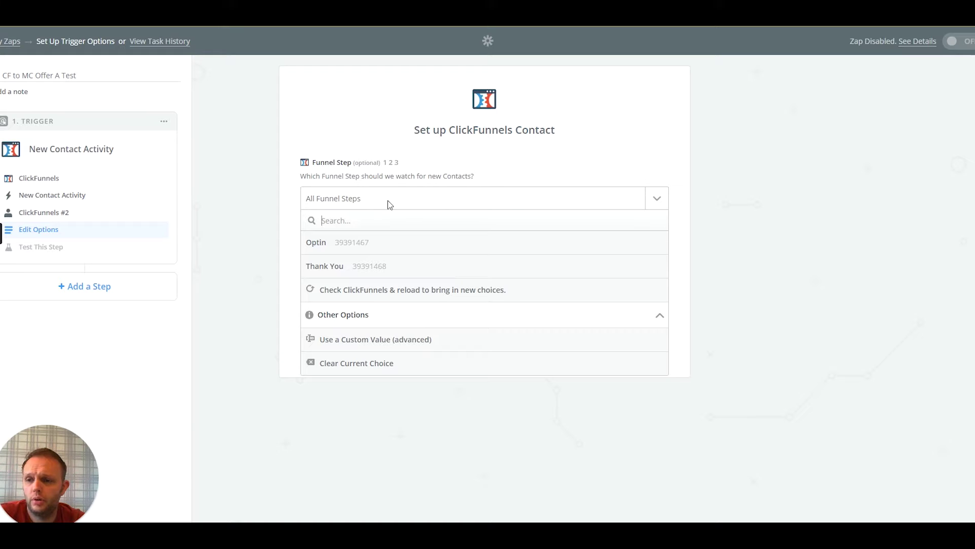
{"action": "left_click", "coordinate": [325, 244]}
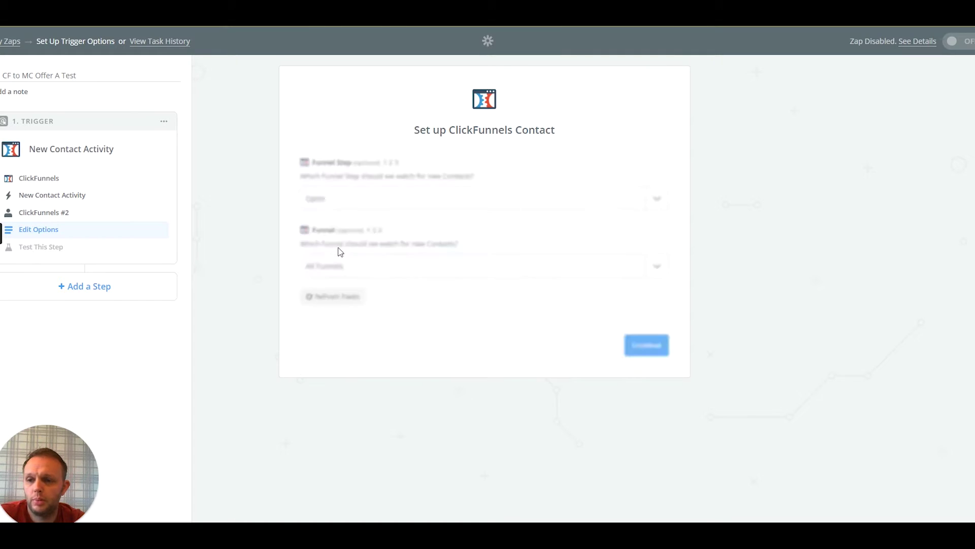
{"action": "left_click", "coordinate": [368, 266]}
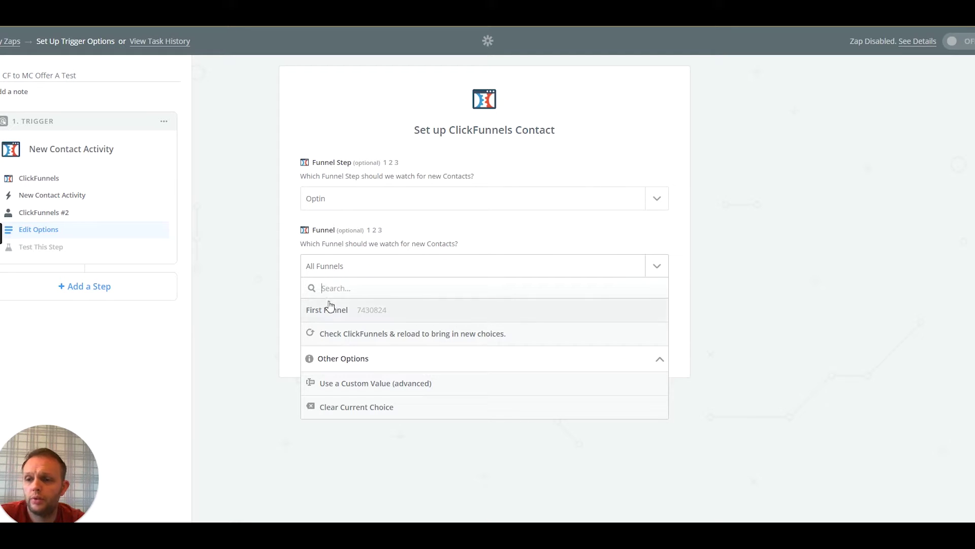
{"action": "left_click", "coordinate": [336, 317]}
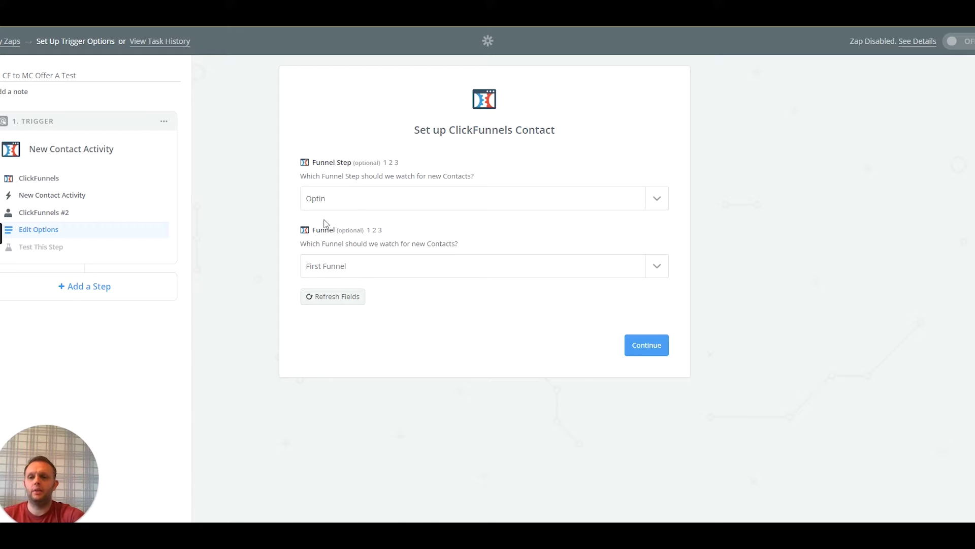
{"action": "left_click", "coordinate": [342, 197]}
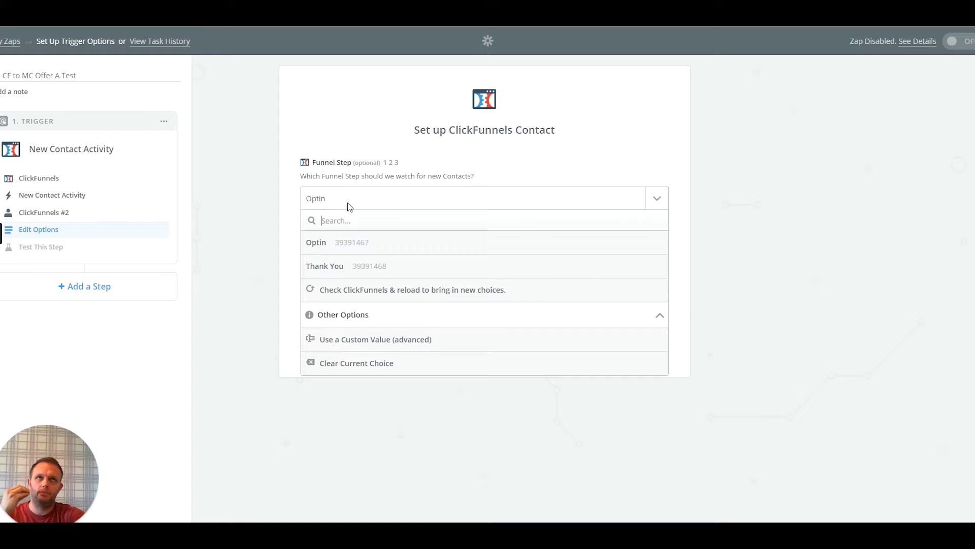
{"action": "left_click", "coordinate": [348, 200]}
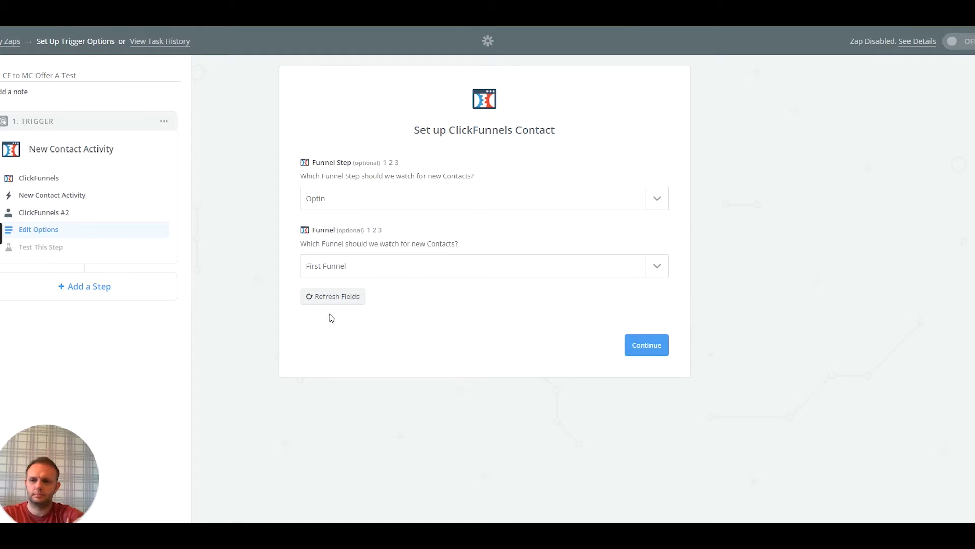
{"action": "left_click", "coordinate": [639, 344]}
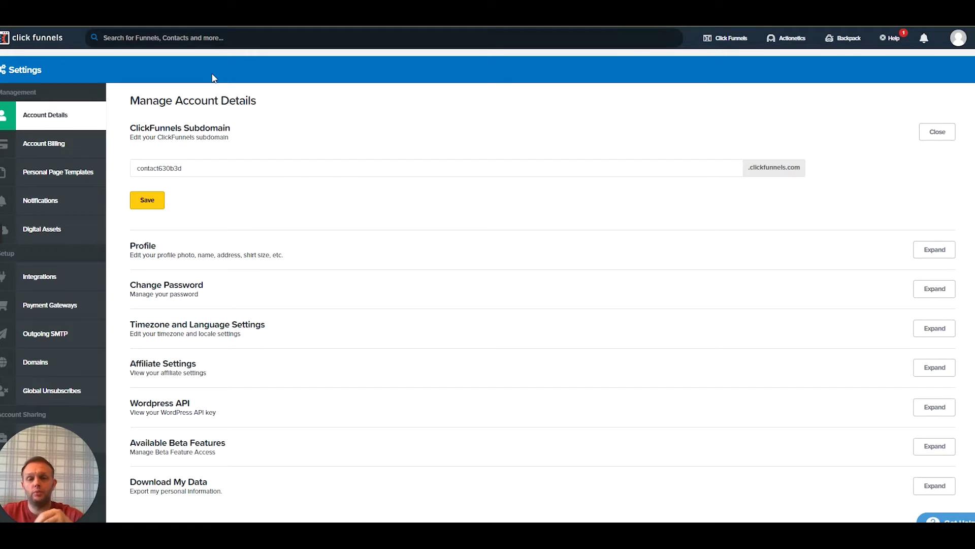
Open ClickFunnels Contacts and scroll through the recent sign-ups
{"action": "mouse_move", "coordinate": [725, 41]}
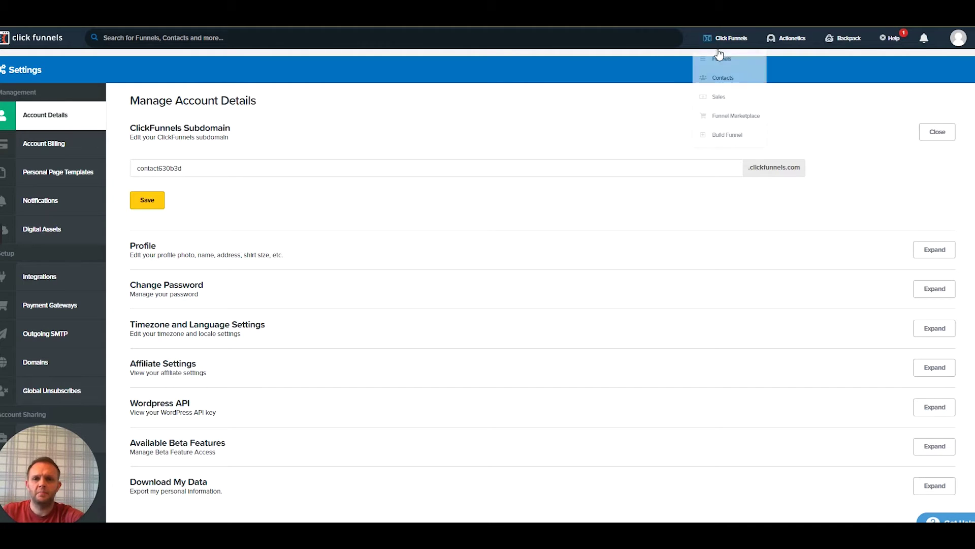
{"action": "left_click", "coordinate": [722, 85]}
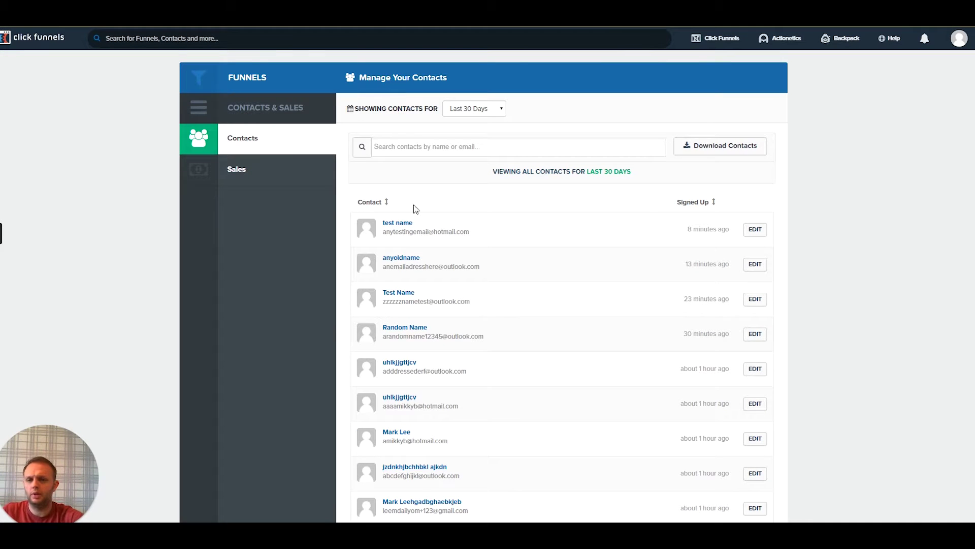
{"action": "scroll", "coordinate": [544, 320], "scroll_direction": "down", "scroll_amount": 1}
{"action": "scroll", "coordinate": [483, 250], "scroll_direction": "down", "scroll_amount": 1}
{"action": "scroll", "coordinate": [450, 246], "scroll_direction": "up", "scroll_amount": 2}
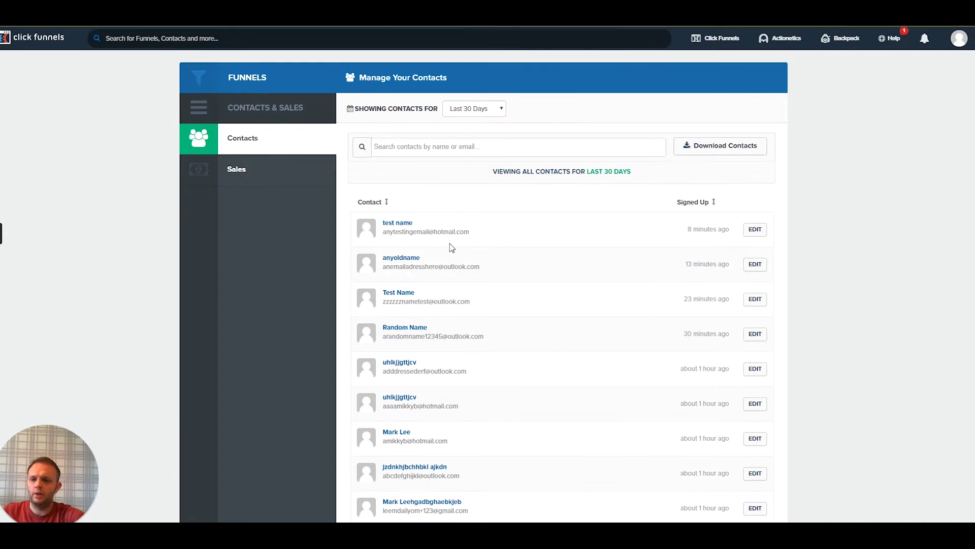
{"action": "scroll", "coordinate": [448, 270], "scroll_direction": "down", "scroll_amount": 2}
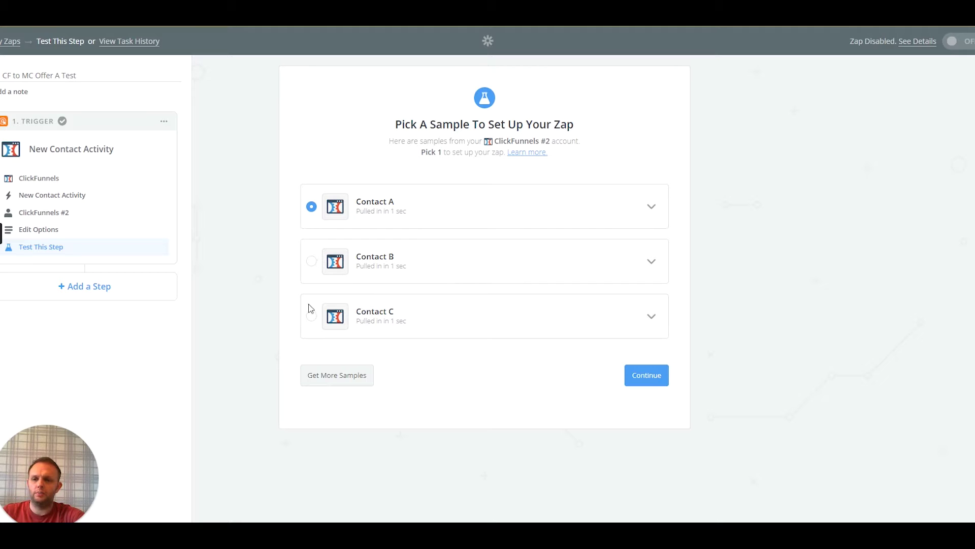
Pull more ClickFunnels samples and inspect Contact A's fields, including first_name
{"action": "left_click", "coordinate": [355, 380]}
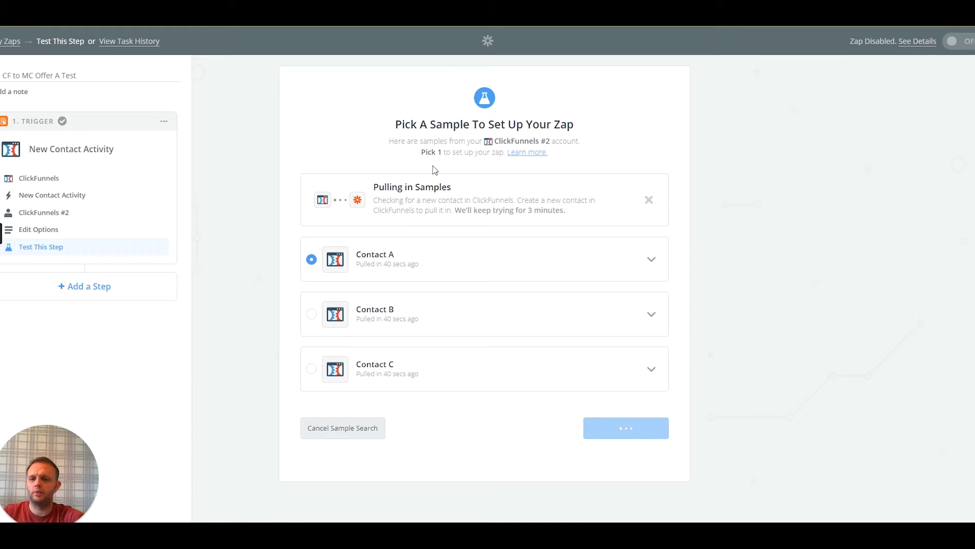
{"action": "left_click", "coordinate": [650, 259]}
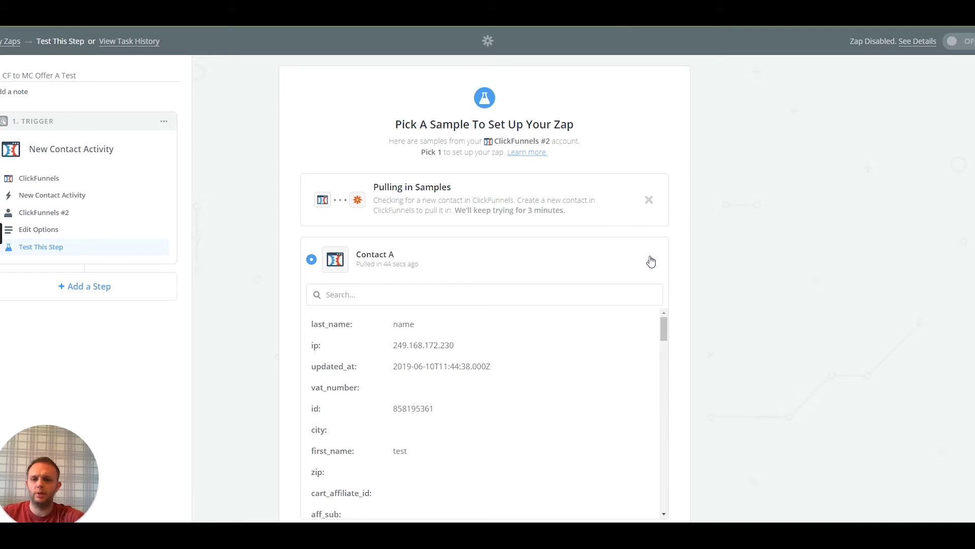
{"action": "scroll", "coordinate": [487, 344], "scroll_direction": "down", "scroll_amount": 3}
{"action": "scroll", "coordinate": [744, 242], "scroll_direction": "down", "scroll_amount": 4}
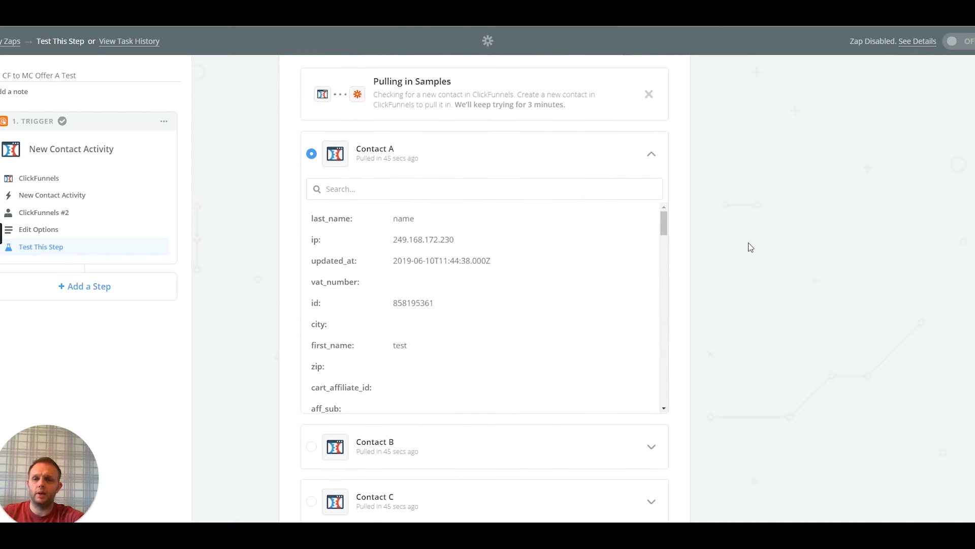
{"action": "scroll", "coordinate": [460, 170], "scroll_direction": "up", "scroll_amount": 2}
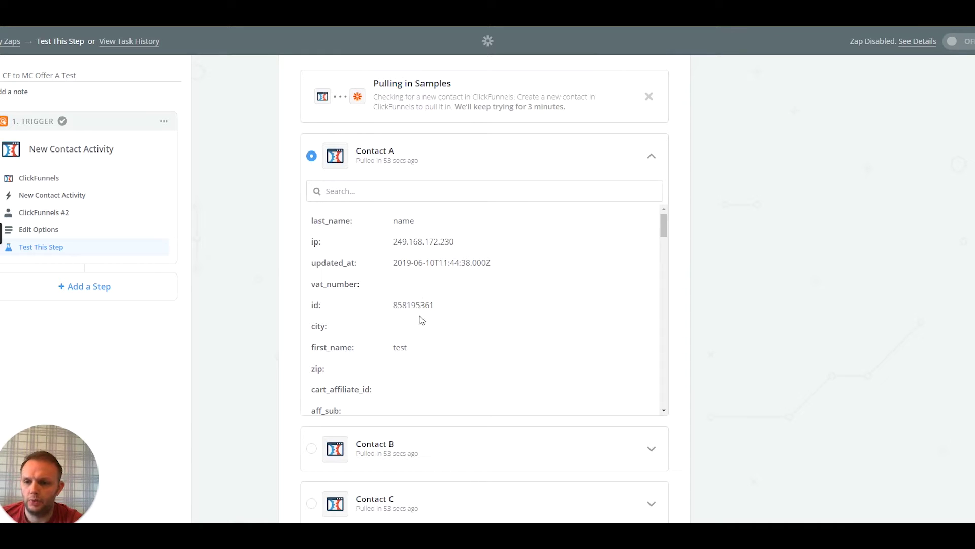
{"action": "double_click", "coordinate": [398, 347]}
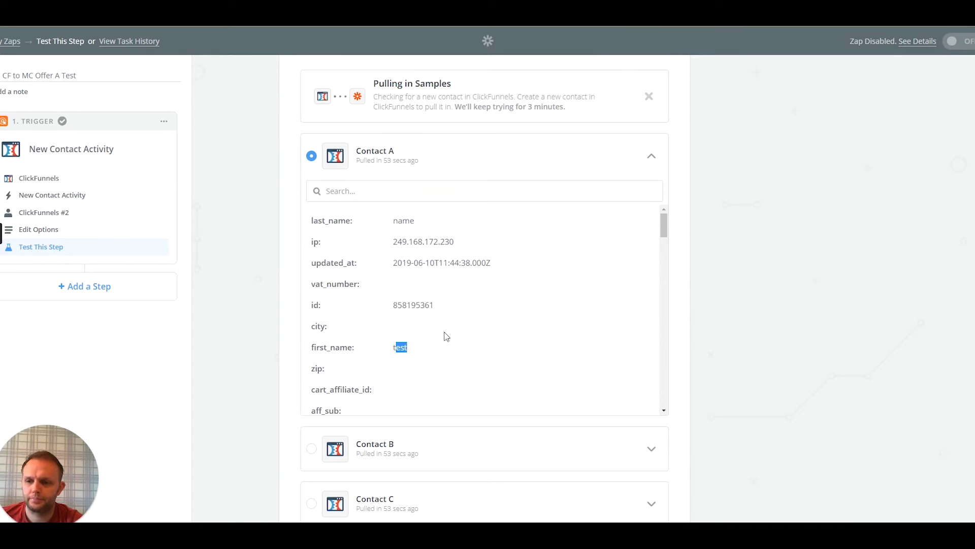
{"action": "scroll", "coordinate": [444, 330], "scroll_direction": "down", "scroll_amount": 3}
{"action": "scroll", "coordinate": [410, 265], "scroll_direction": "up", "scroll_amount": 1}
{"action": "scroll", "coordinate": [401, 265], "scroll_direction": "down", "scroll_amount": 1}
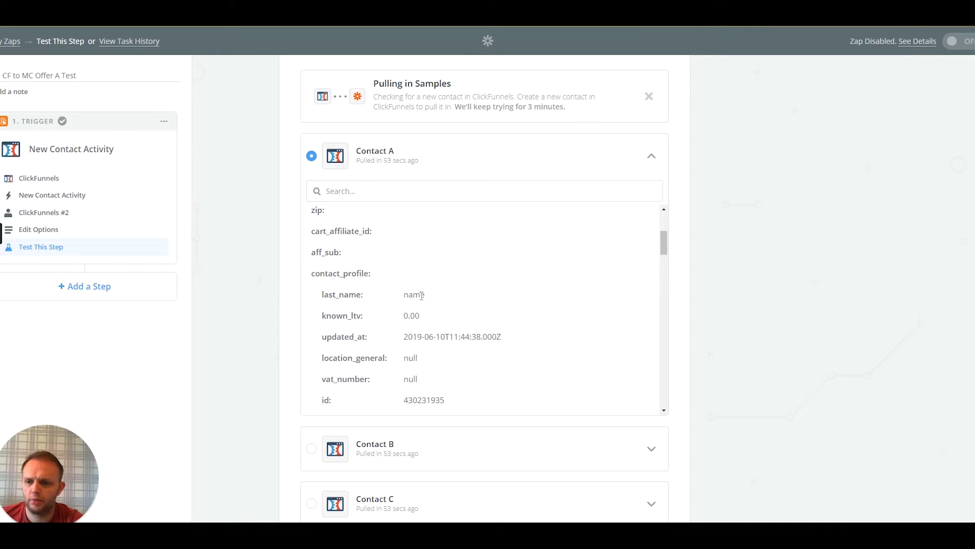
{"action": "scroll", "coordinate": [471, 303], "scroll_direction": "down", "scroll_amount": 1}
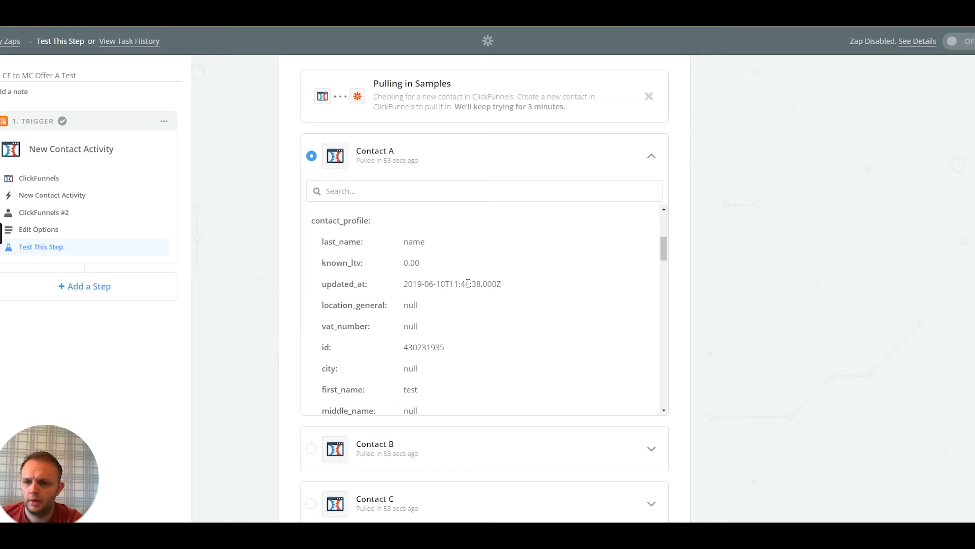
{"action": "scroll", "coordinate": [440, 338], "scroll_direction": "down", "scroll_amount": 2}
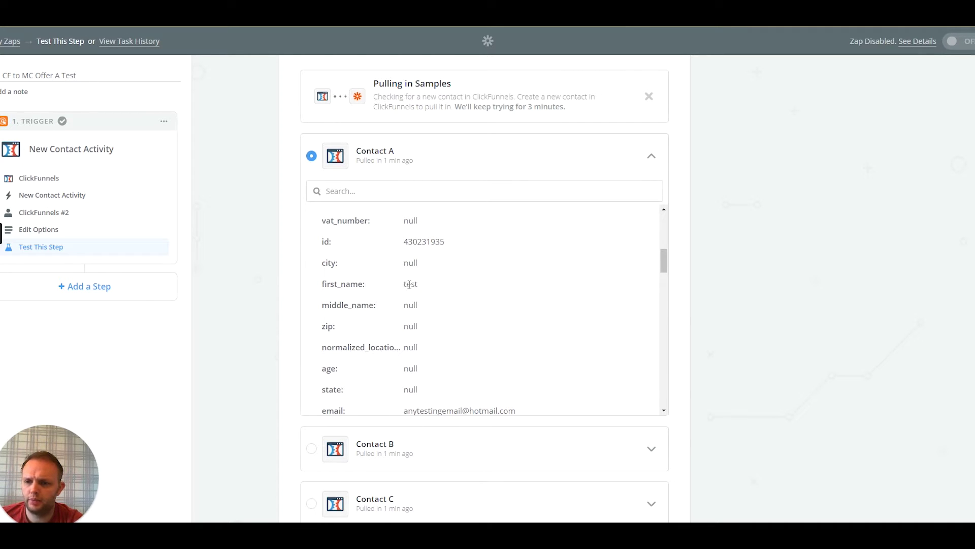
{"action": "scroll", "coordinate": [415, 329], "scroll_direction": "down", "scroll_amount": 1}
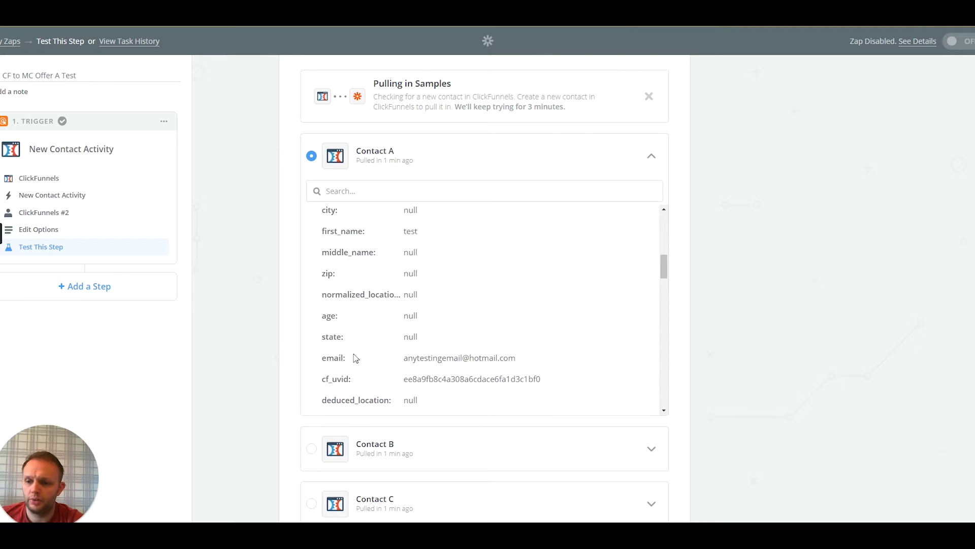
{"action": "left_click_drag", "start_coordinate": [422, 357], "coordinate": [494, 358]}
{"action": "scroll", "coordinate": [432, 319], "scroll_direction": "down", "scroll_amount": 2}
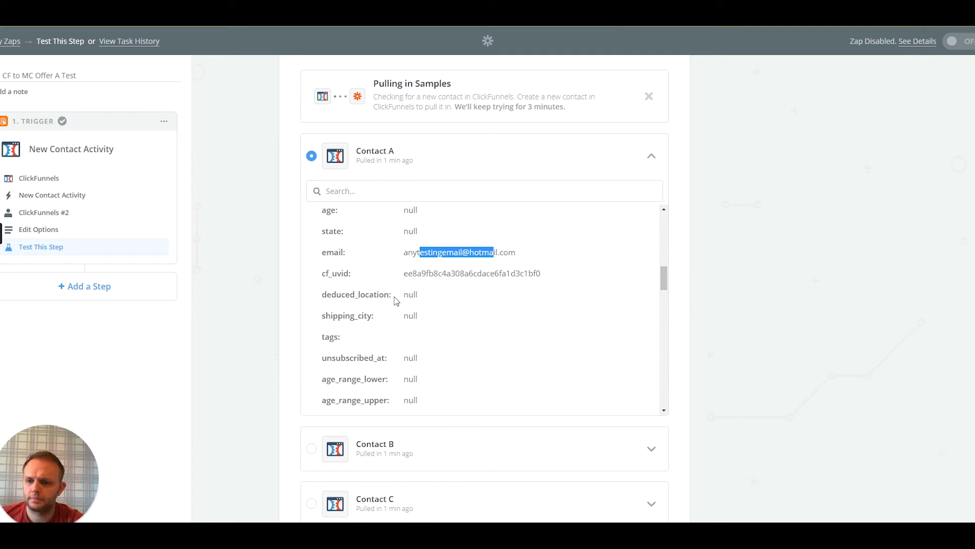
{"action": "scroll", "coordinate": [423, 307], "scroll_direction": "down", "scroll_amount": 8}
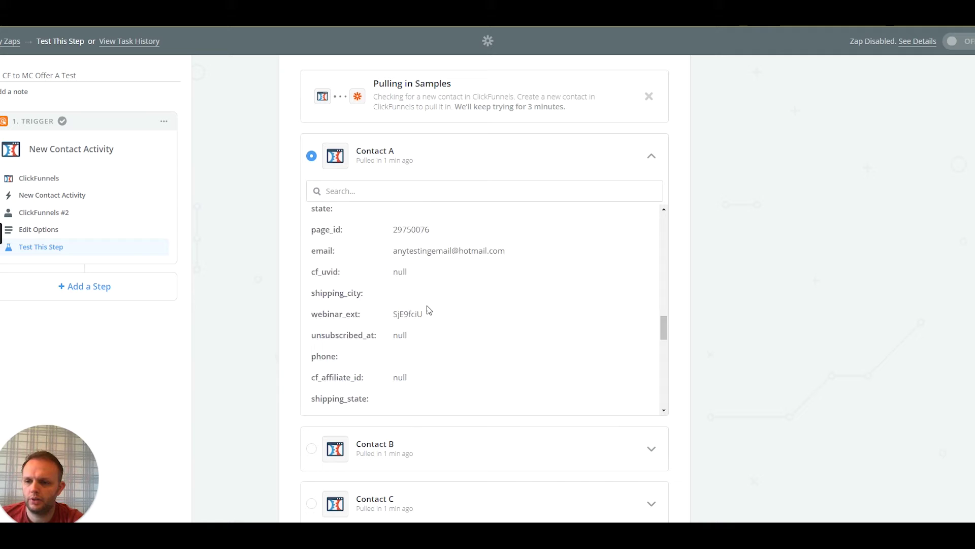
{"action": "scroll", "coordinate": [427, 292], "scroll_direction": "down", "scroll_amount": 10}
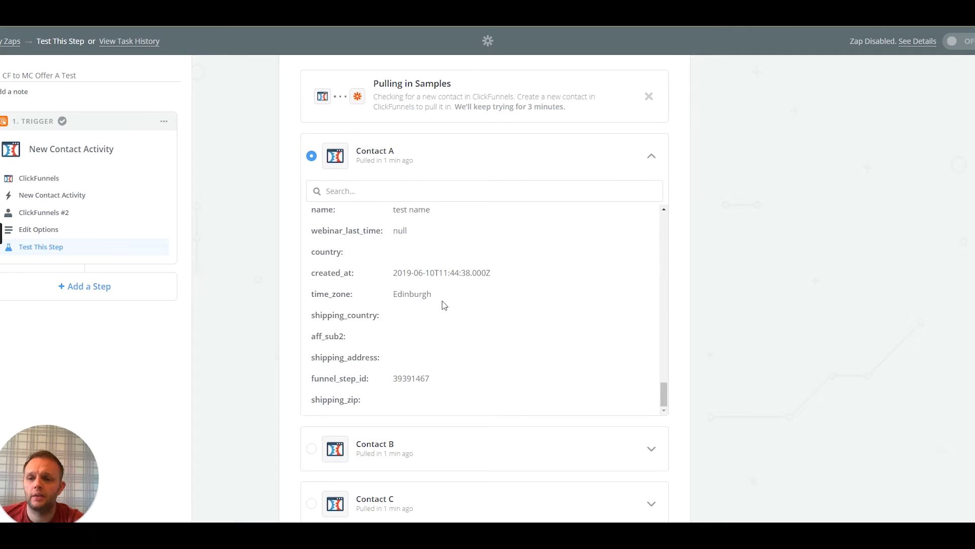
{"action": "scroll", "coordinate": [477, 307], "scroll_direction": "down", "scroll_amount": 2}
{"action": "scroll", "coordinate": [470, 279], "scroll_direction": "up", "scroll_amount": 15}
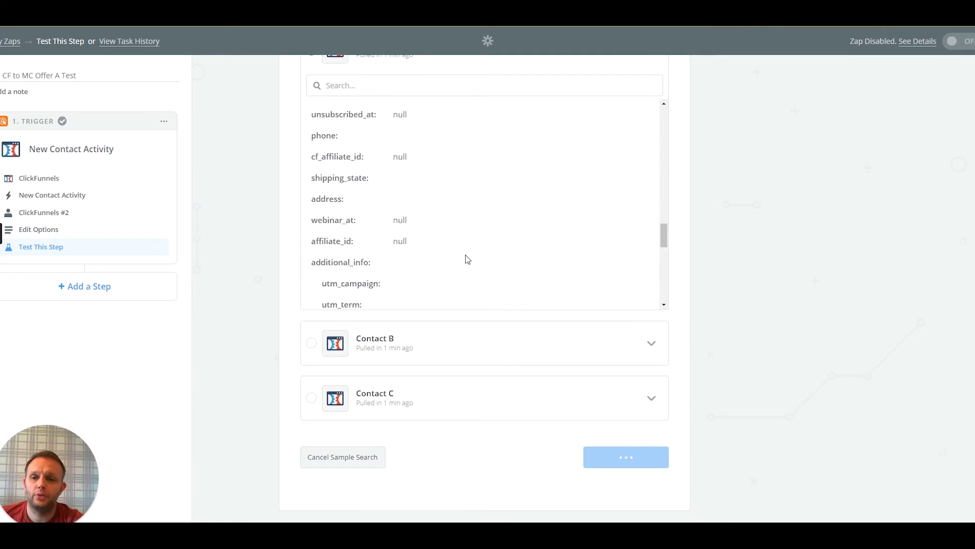
{"action": "scroll", "coordinate": [467, 262], "scroll_direction": "up", "scroll_amount": 10}
Keep Contact A as the trigger sample and cancel the sample search
{"action": "left_click", "coordinate": [445, 260]}
{"action": "left_click", "coordinate": [650, 259]}
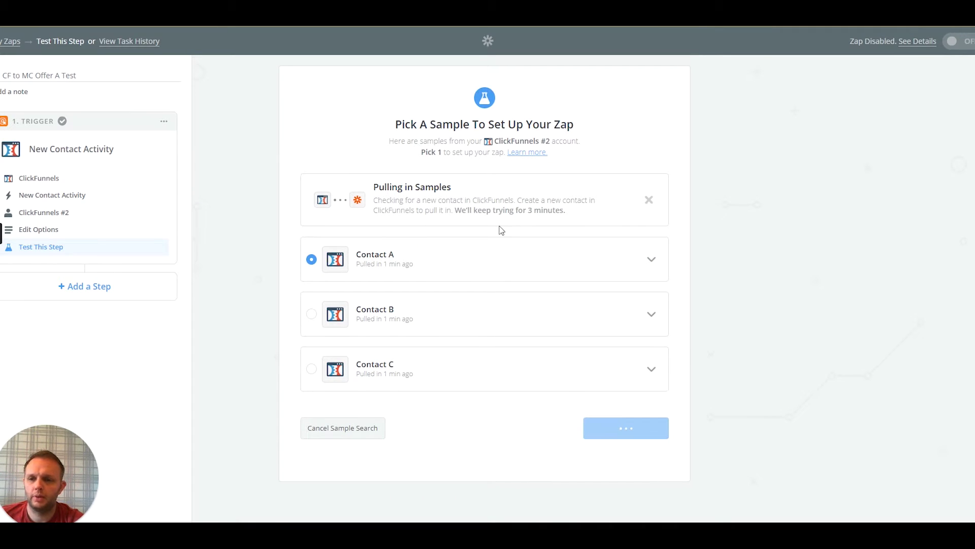
{"action": "left_click", "coordinate": [617, 436]}
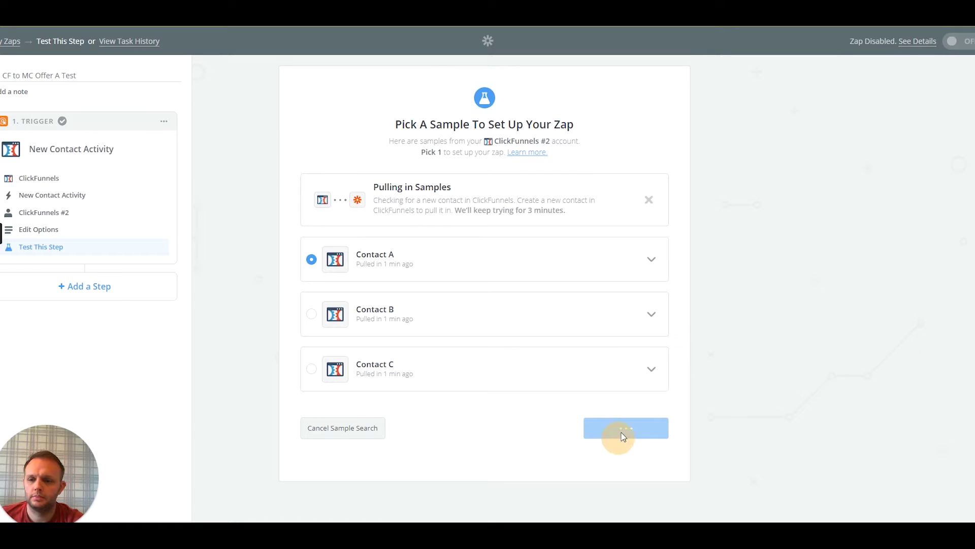
{"action": "left_click", "coordinate": [334, 431]}
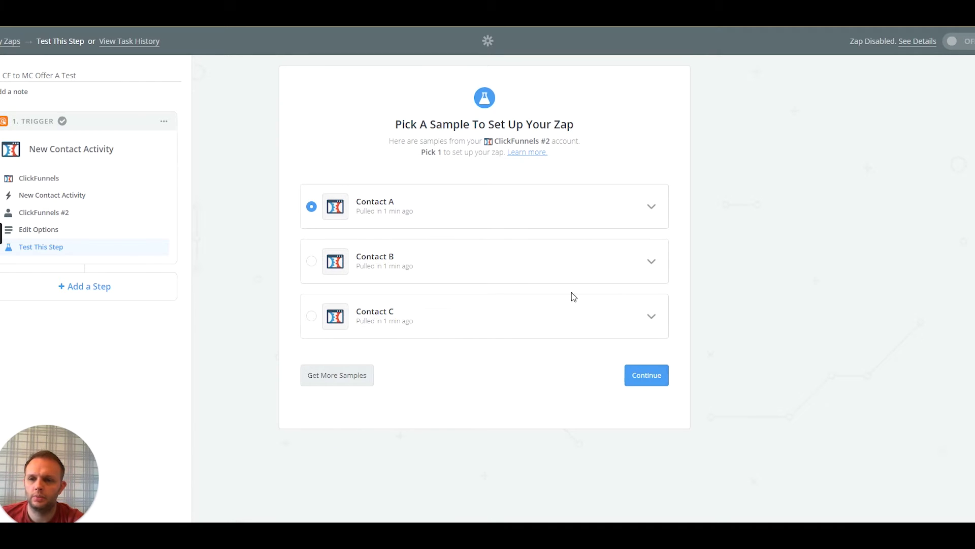
Review Contact A's fields and confirm it as the ClickFunnels trigger sample
{"action": "left_click", "coordinate": [644, 382]}
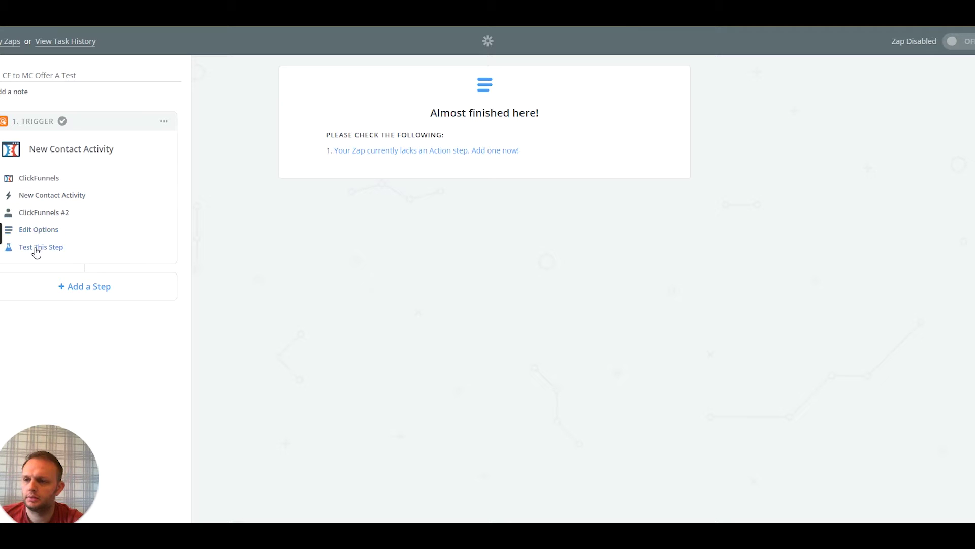
{"action": "left_click", "coordinate": [55, 261]}
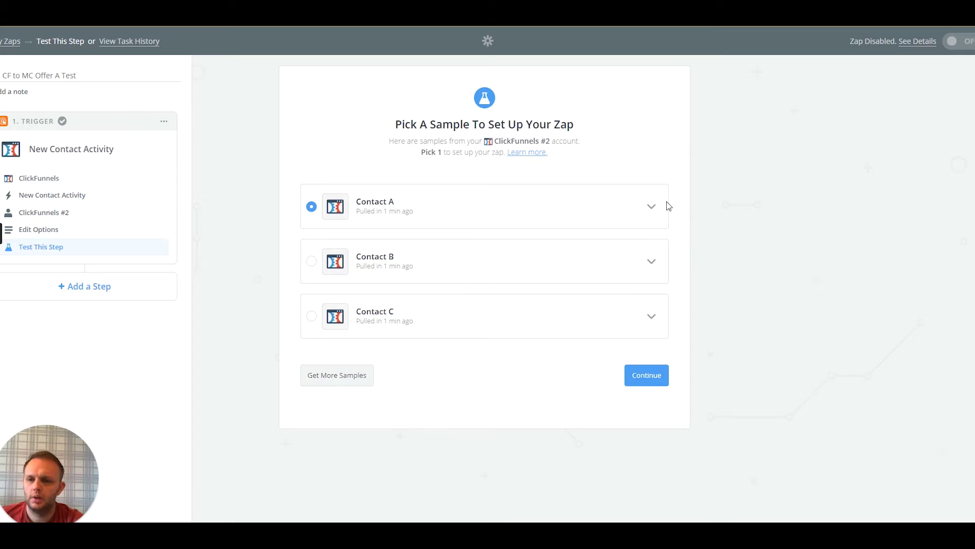
{"action": "left_click", "coordinate": [651, 207]}
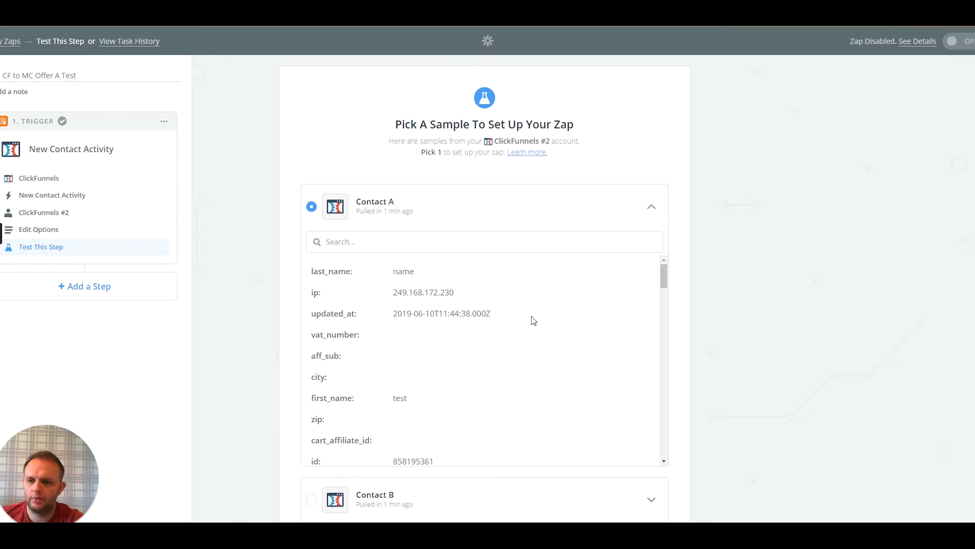
{"action": "scroll", "coordinate": [534, 326], "scroll_direction": "down", "scroll_amount": 2}
{"action": "scroll", "coordinate": [537, 327], "scroll_direction": "up", "scroll_amount": 2}
{"action": "left_click", "coordinate": [654, 208]}
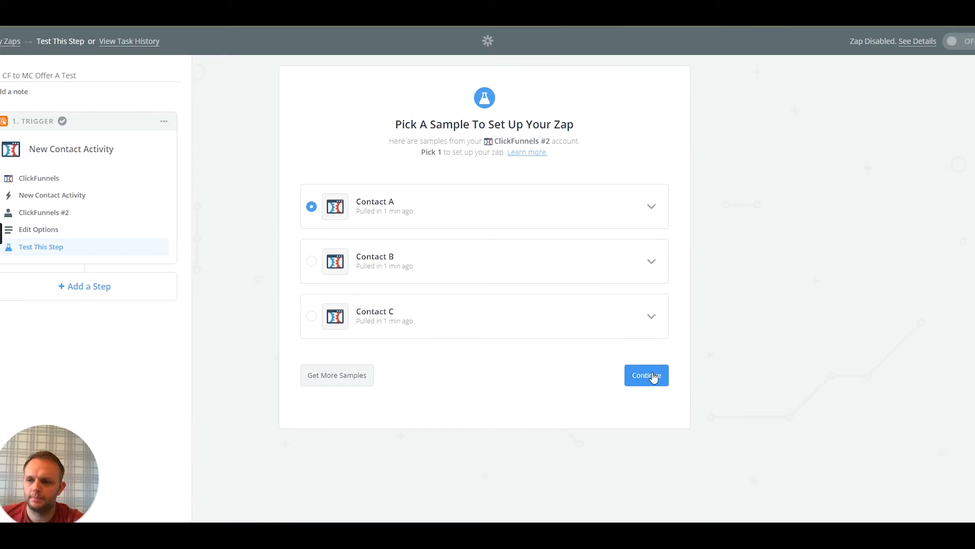
{"action": "left_click", "coordinate": [644, 374]}
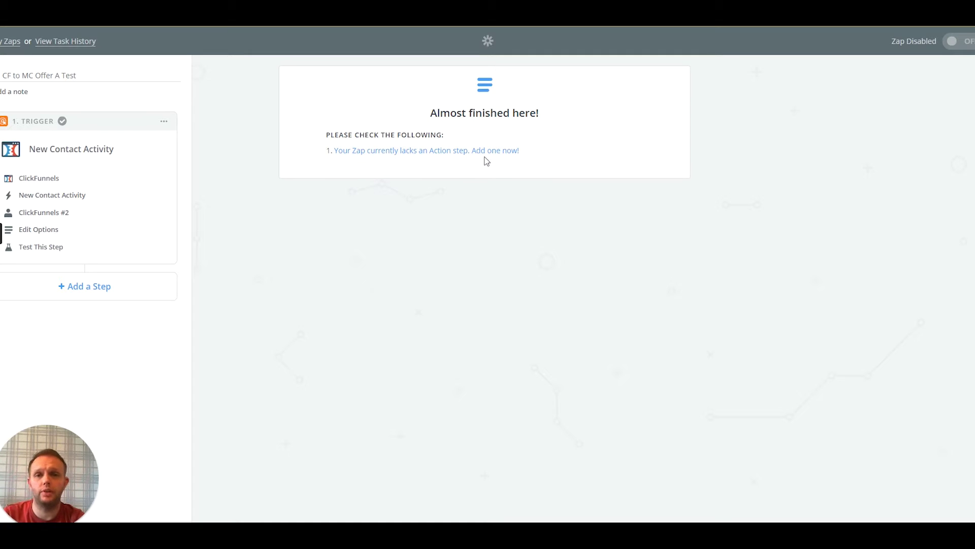
Add a Mailchimp Add/Update Subscriber action and test the Lexi Art Mailchimp account connection
{"action": "left_click", "coordinate": [501, 153]}
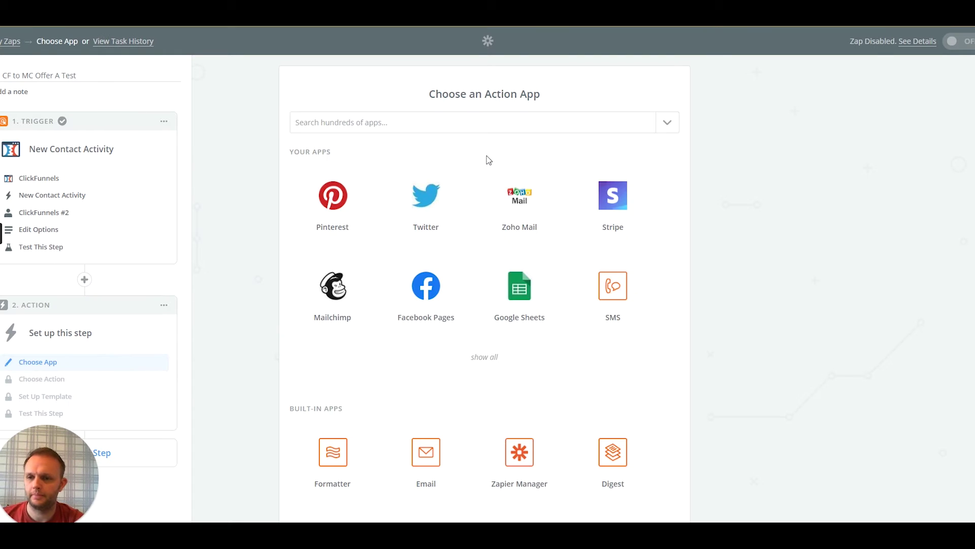
{"action": "left_click", "coordinate": [336, 284]}
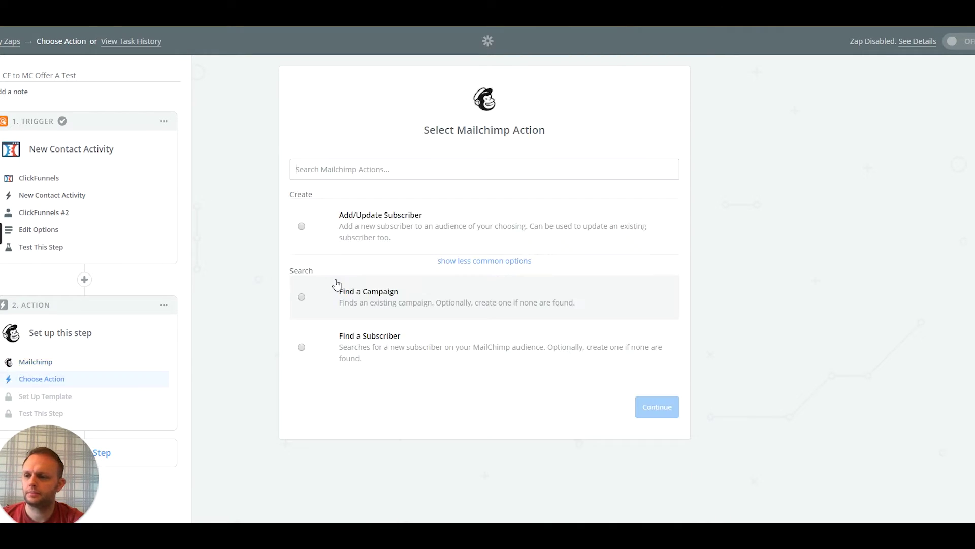
{"action": "left_click", "coordinate": [300, 227]}
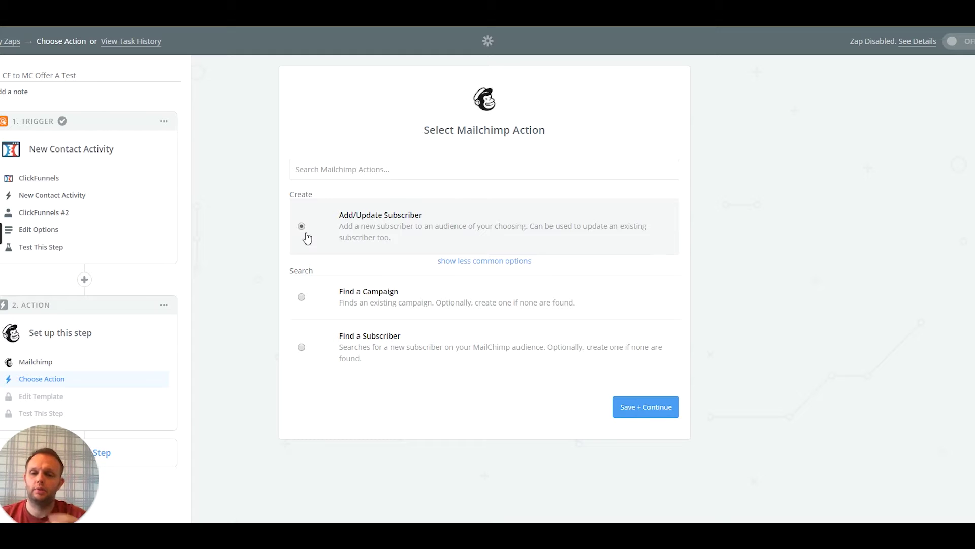
{"action": "left_click", "coordinate": [654, 406]}
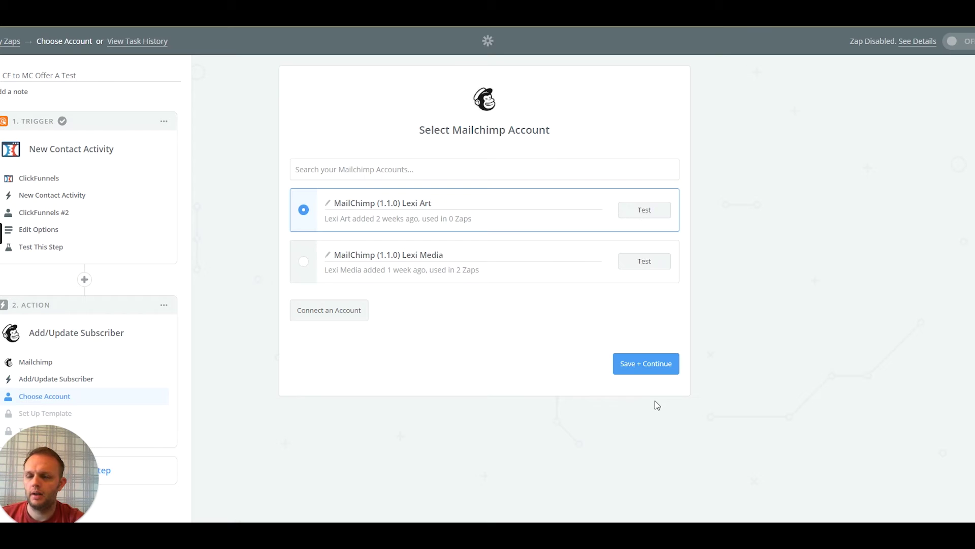
{"action": "left_click", "coordinate": [647, 209]}
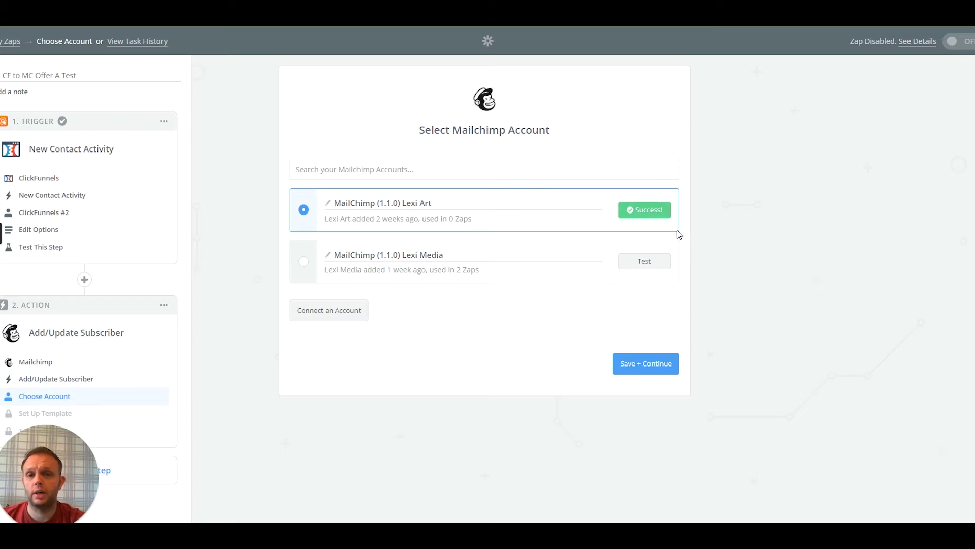
Save the Mailchimp account and set the Audience to Lexi Art
{"action": "left_click", "coordinate": [633, 365]}
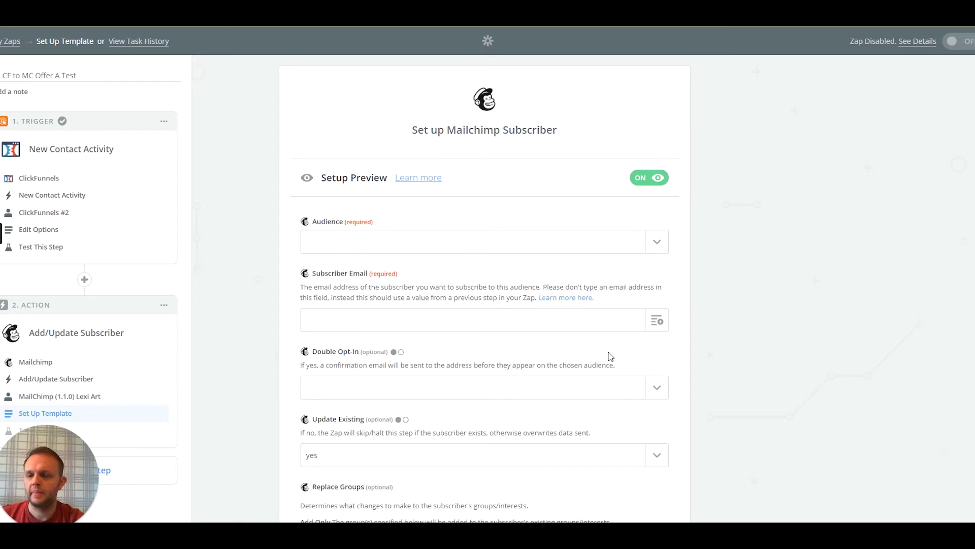
{"action": "scroll", "coordinate": [470, 297], "scroll_direction": "down", "scroll_amount": 2}
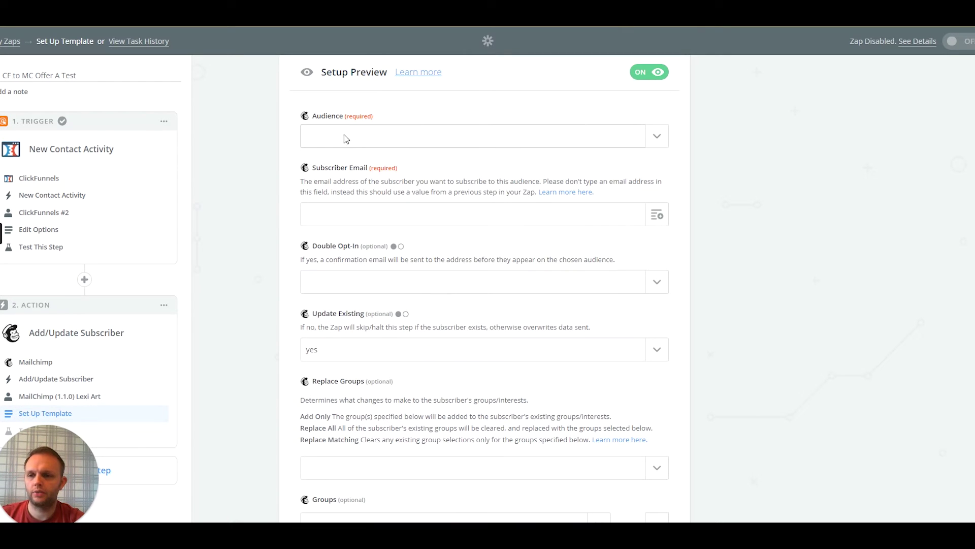
{"action": "left_click", "coordinate": [661, 138]}
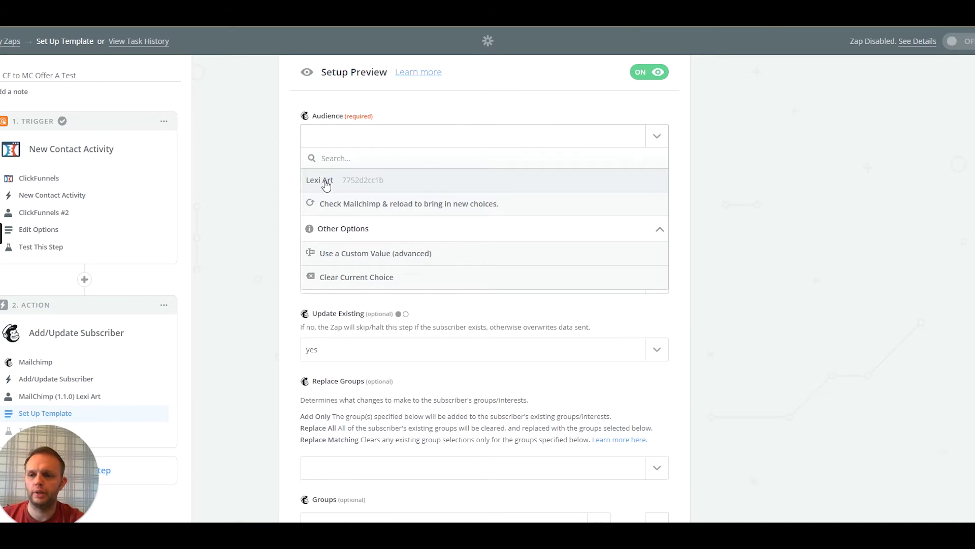
{"action": "left_click", "coordinate": [312, 183]}
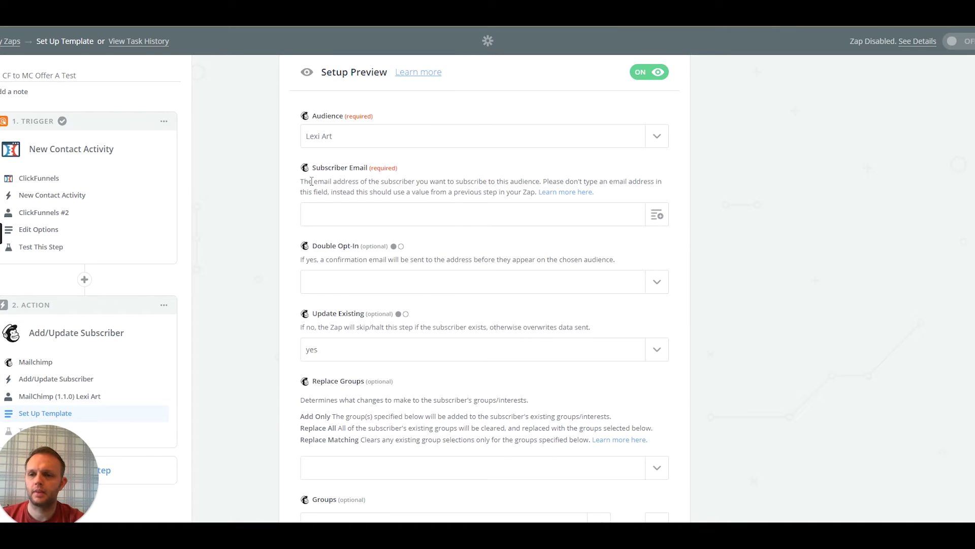
Map the Step 1 Email into Subscriber Email and set Double Opt-In to no
{"action": "left_click", "coordinate": [329, 214]}
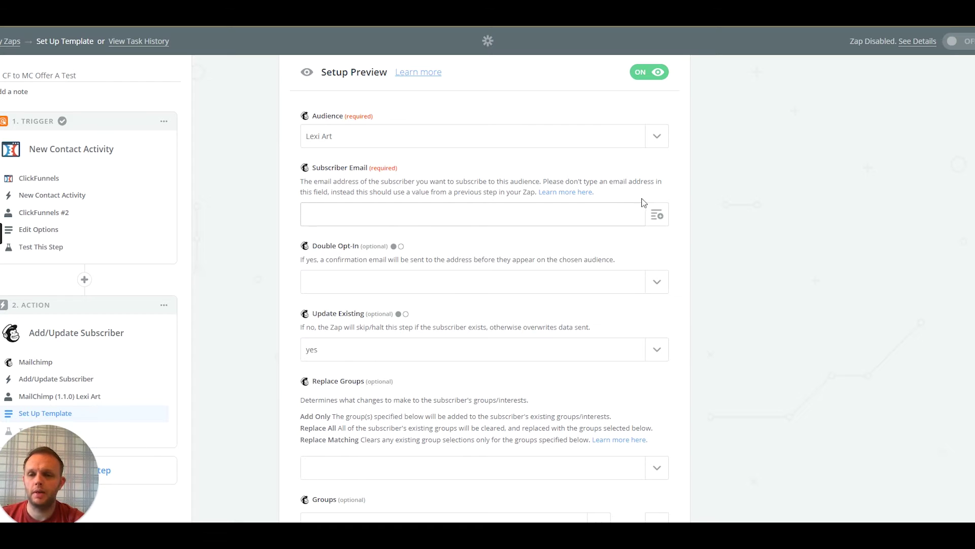
{"action": "left_click", "coordinate": [660, 216]}
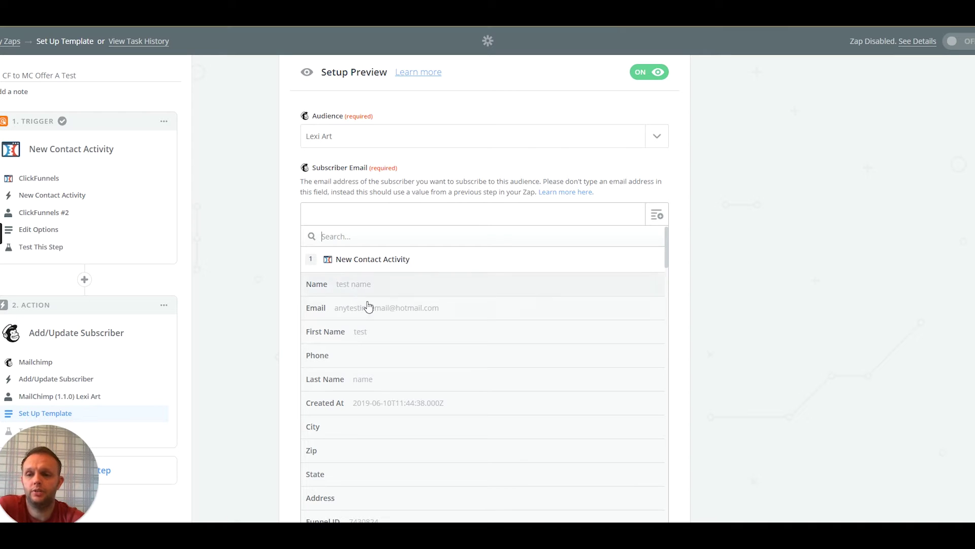
{"action": "left_click", "coordinate": [349, 310]}
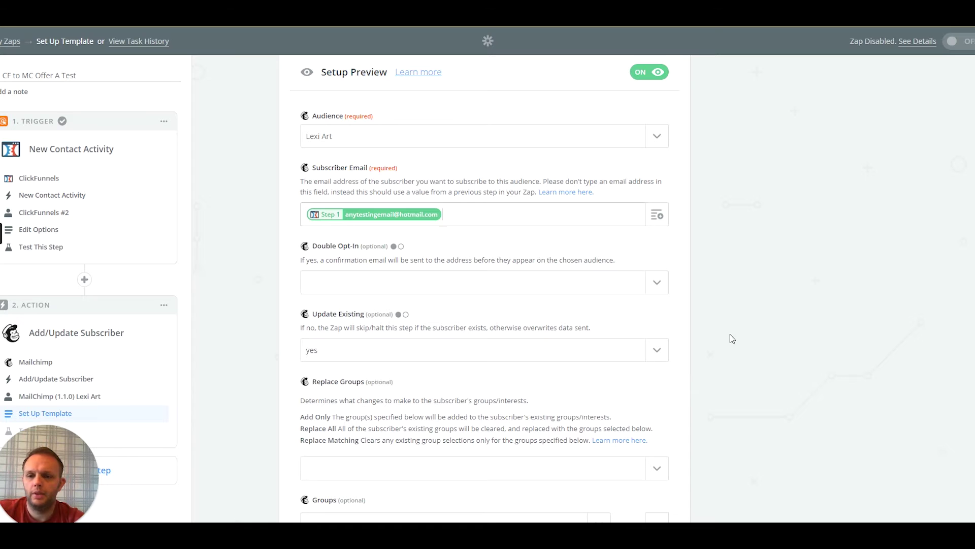
{"action": "left_click", "coordinate": [653, 283]}
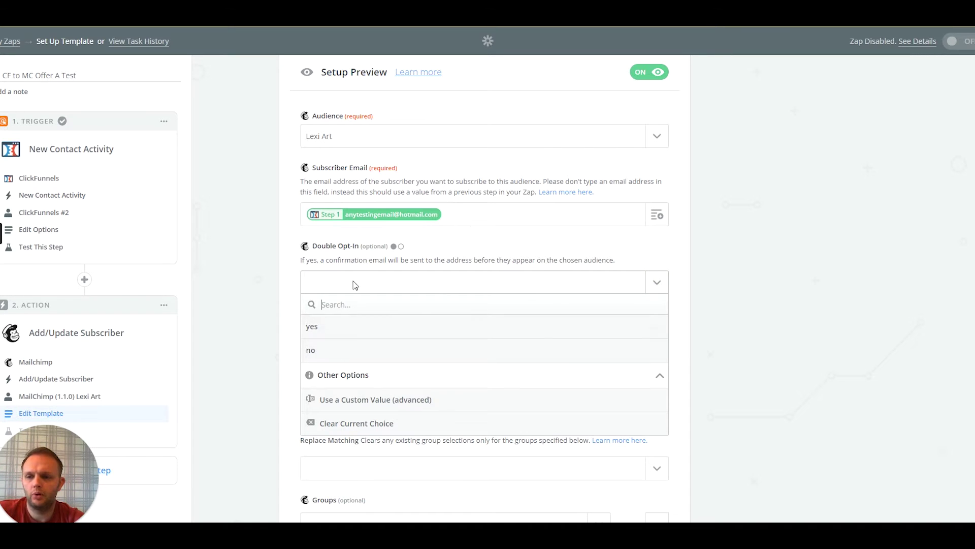
{"action": "left_click", "coordinate": [335, 348]}
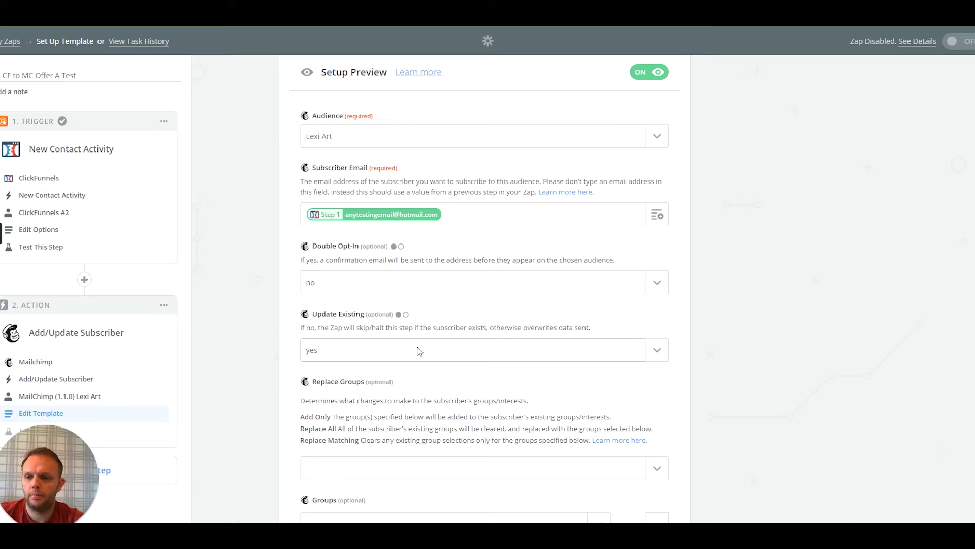
{"action": "left_click", "coordinate": [662, 353]}
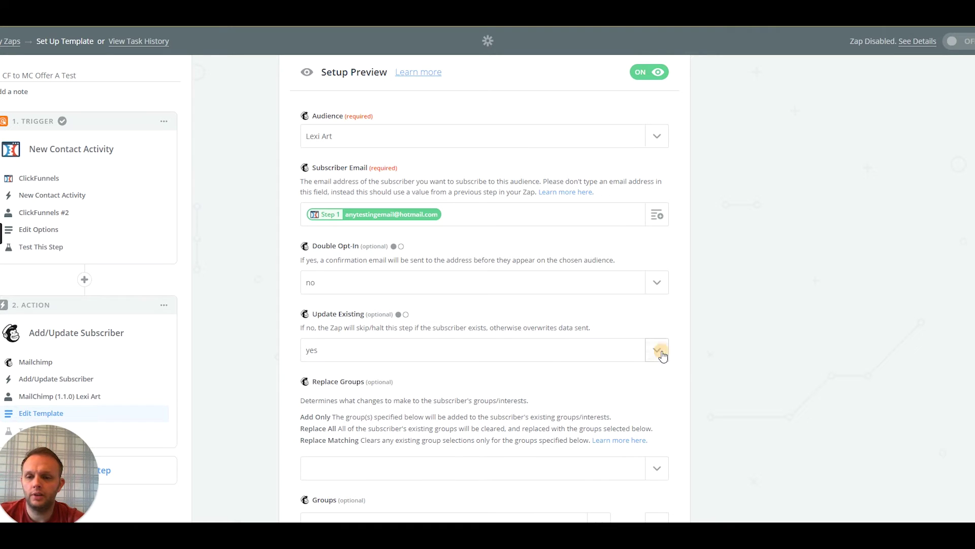
Set Update Existing to yes and the group replacement option to Add Only
{"action": "left_click", "coordinate": [313, 395]}
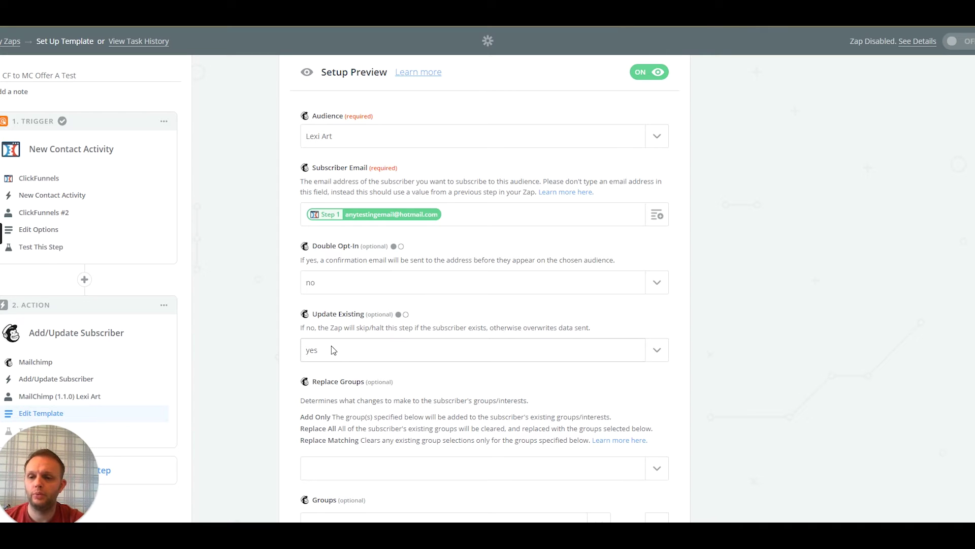
{"action": "scroll", "coordinate": [436, 376], "scroll_direction": "down", "scroll_amount": 2}
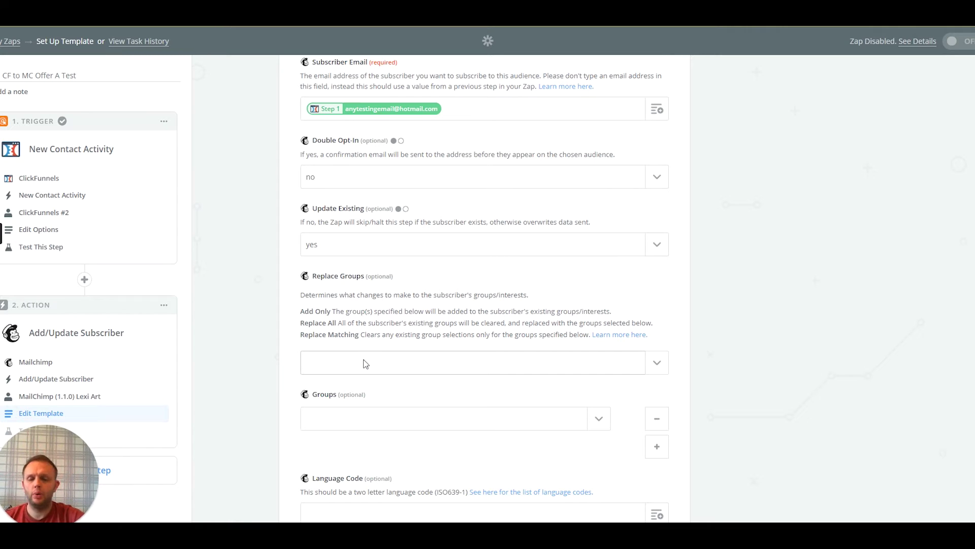
{"action": "left_click", "coordinate": [365, 364]}
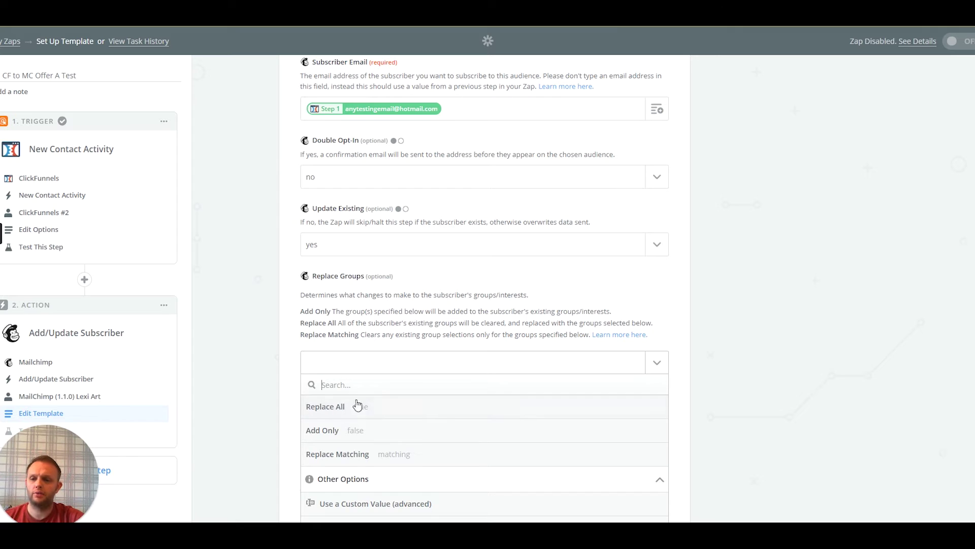
{"action": "left_click", "coordinate": [336, 431]}
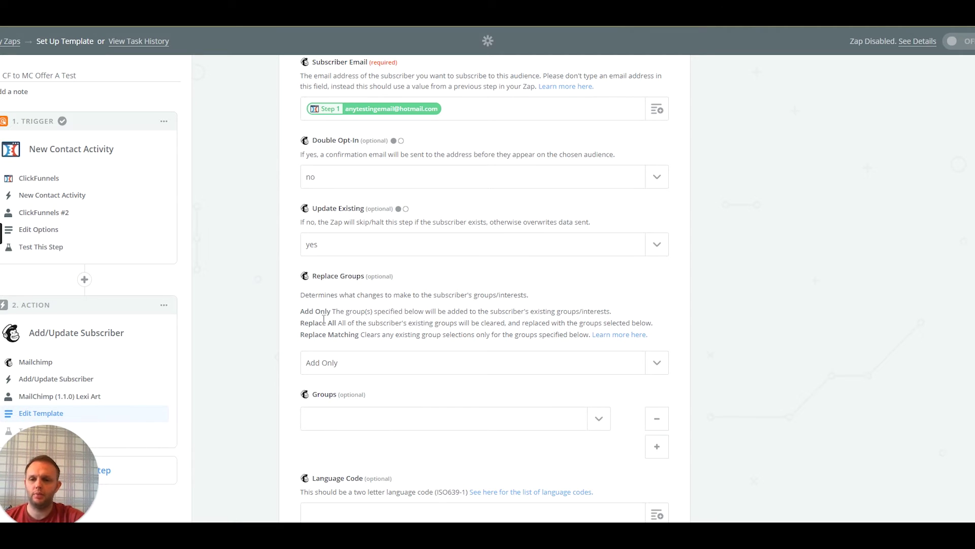
{"action": "left_click_drag", "start_coordinate": [303, 312], "coordinate": [645, 305]}
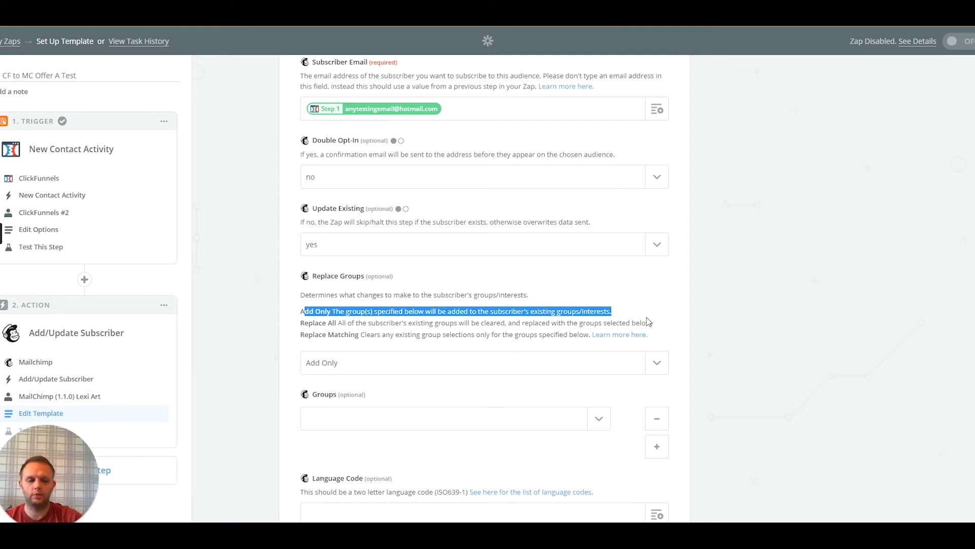
Check the Groups dropdown, which lists no Mailchimp groups yet
{"action": "left_click", "coordinate": [601, 417]}
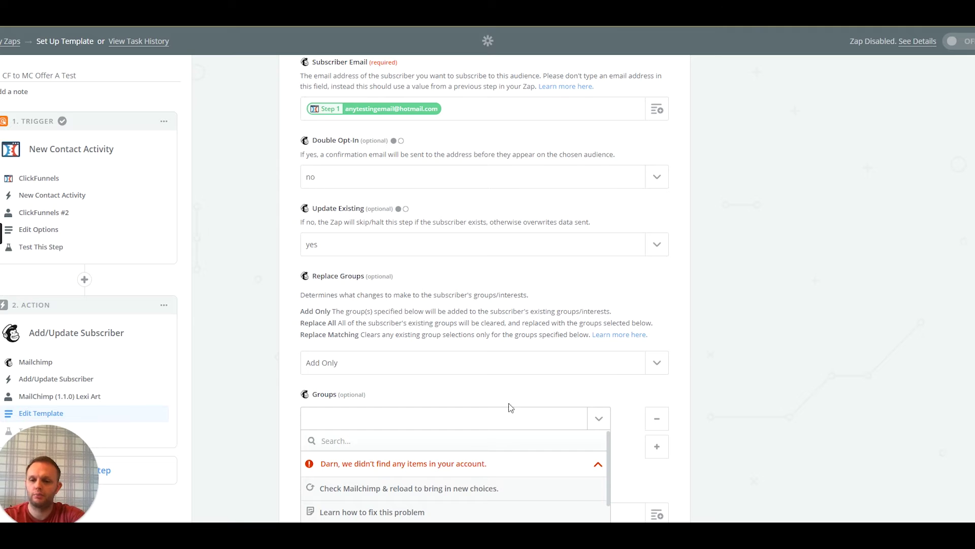
{"action": "scroll", "coordinate": [508, 403], "scroll_direction": "down", "scroll_amount": 1}
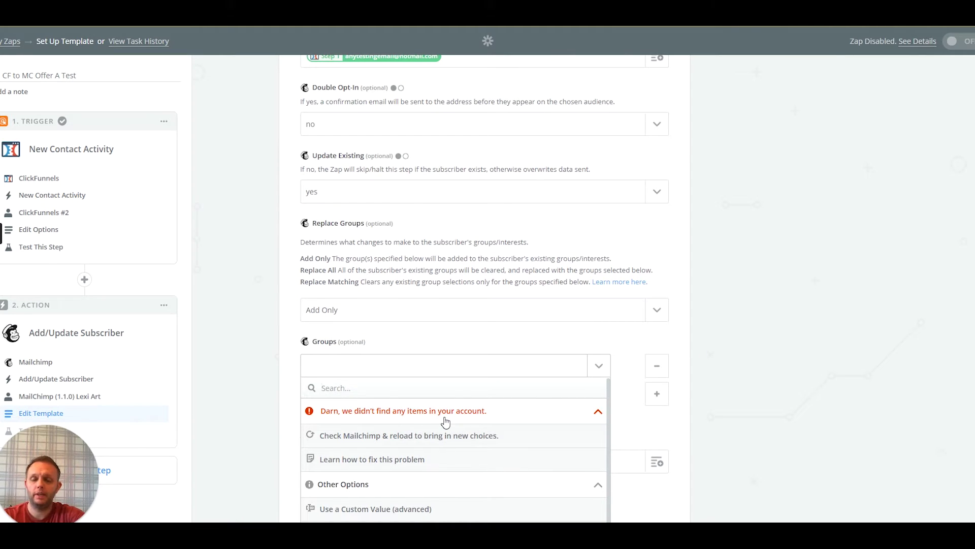
{"action": "left_click", "coordinate": [442, 371]}
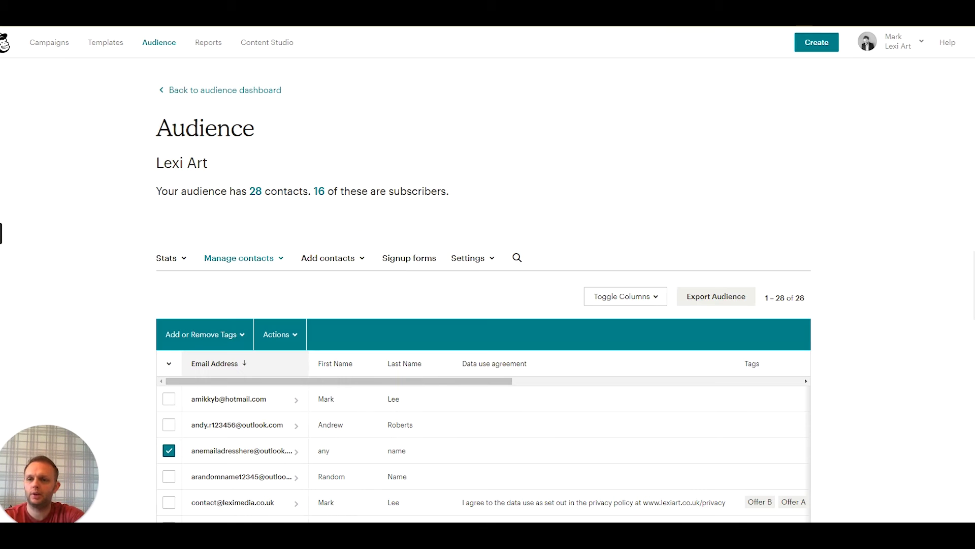
Start a new group category in the audience, hidden from the signup form
{"action": "left_click", "coordinate": [280, 259]}
{"action": "key", "text": "Escape"}
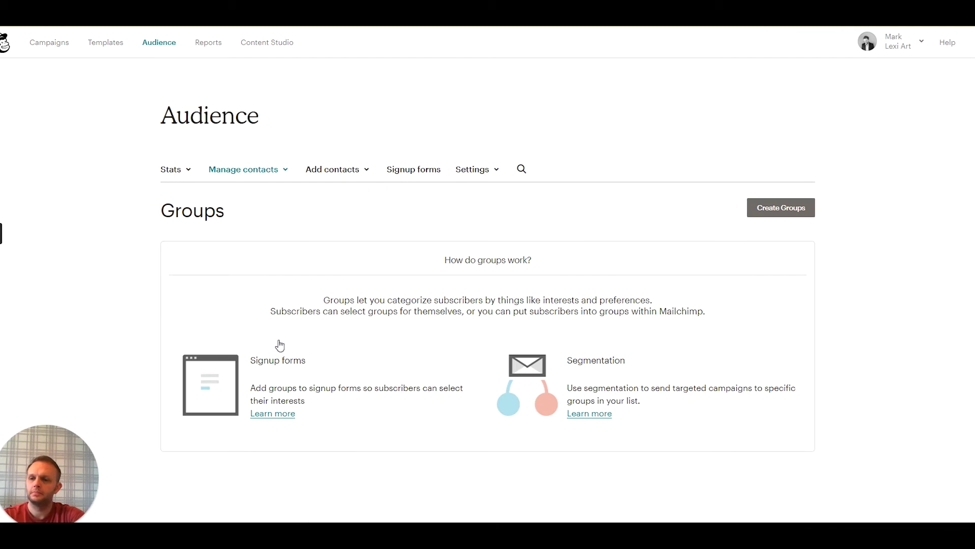
{"action": "left_click", "coordinate": [779, 207]}
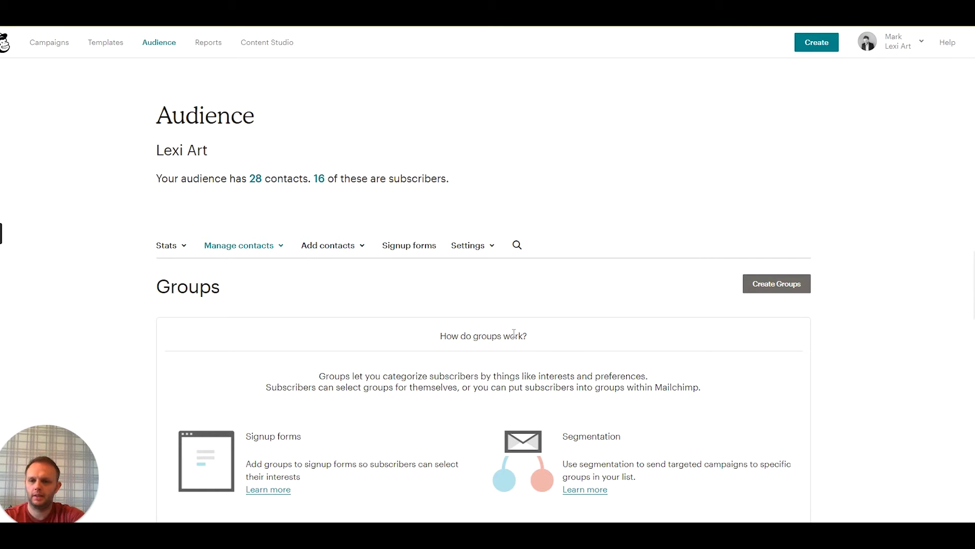
{"action": "left_click", "coordinate": [762, 284]}
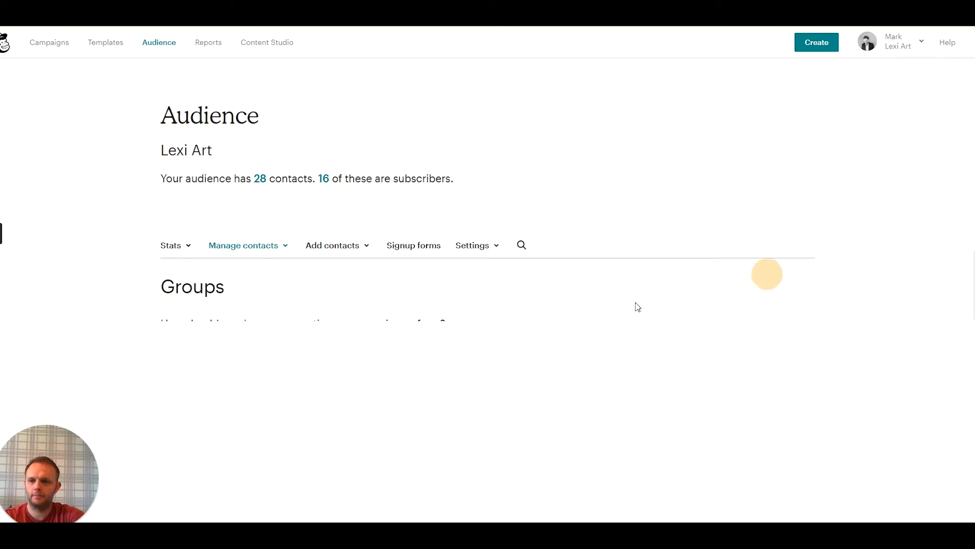
{"action": "scroll", "coordinate": [399, 373], "scroll_direction": "down", "scroll_amount": 2}
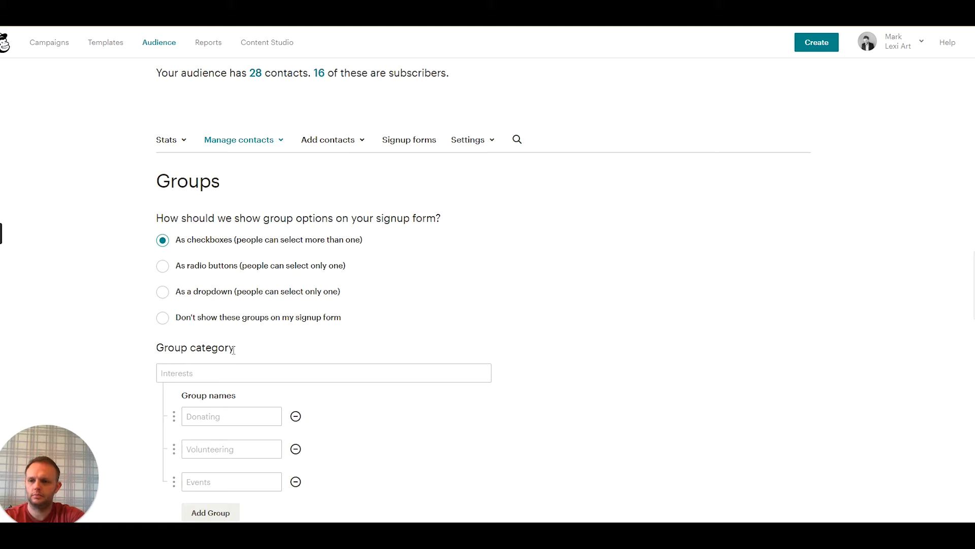
{"action": "left_click", "coordinate": [229, 316]}
Name the category 'CF Groups' with groups Offer A, Offer B and Offer C, and save
{"action": "left_click", "coordinate": [203, 374]}
{"action": "type", "text": "C"}
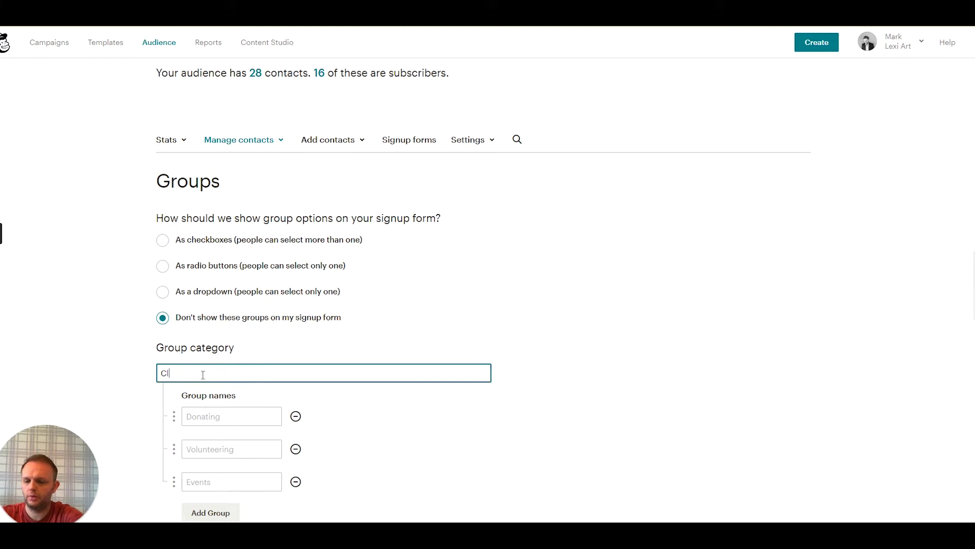
{"action": "type", "text": "lF Groups"}
{"action": "left_click", "coordinate": [233, 415]}
{"action": "type", "text": "Offer A"}
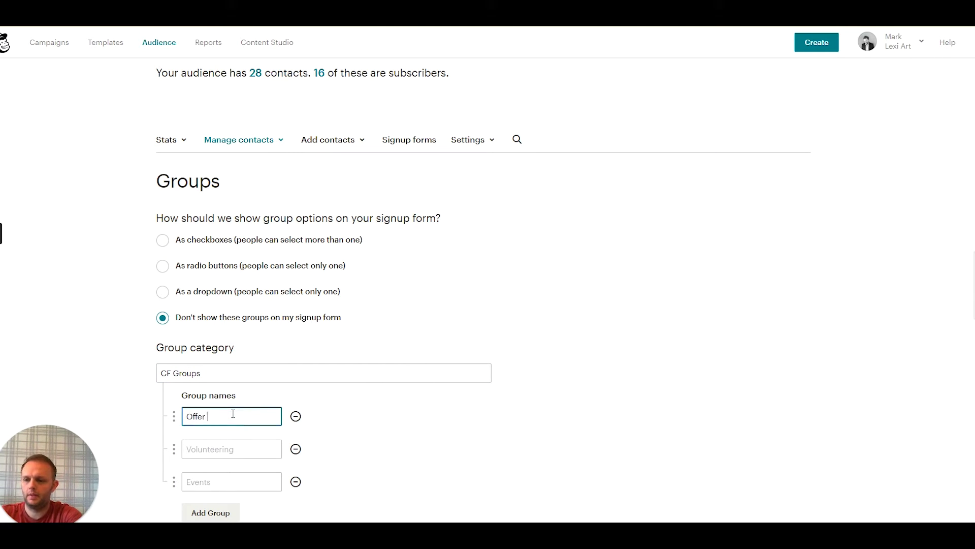
{"action": "type", "text": "Offer B"}
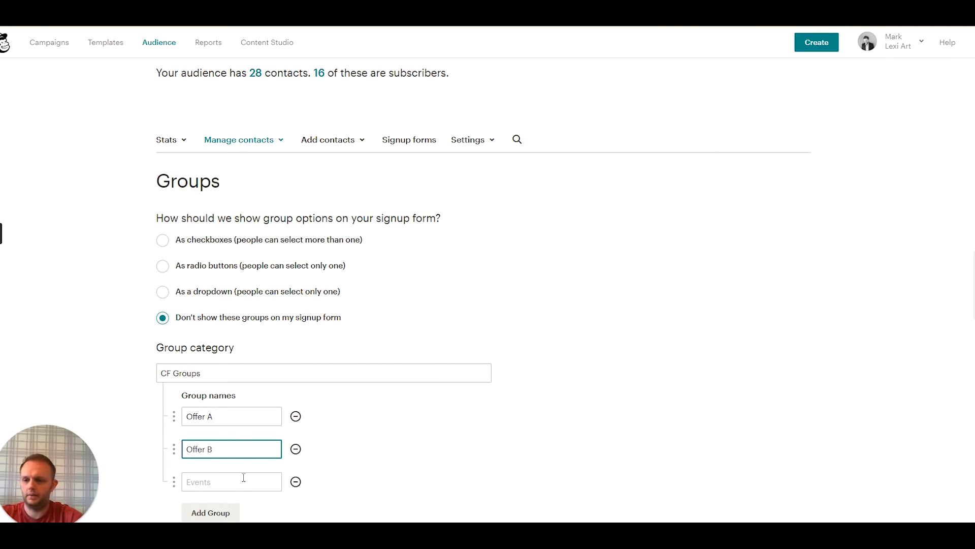
{"action": "left_click", "coordinate": [243, 478]}
{"action": "type", "text": "Offer C"}
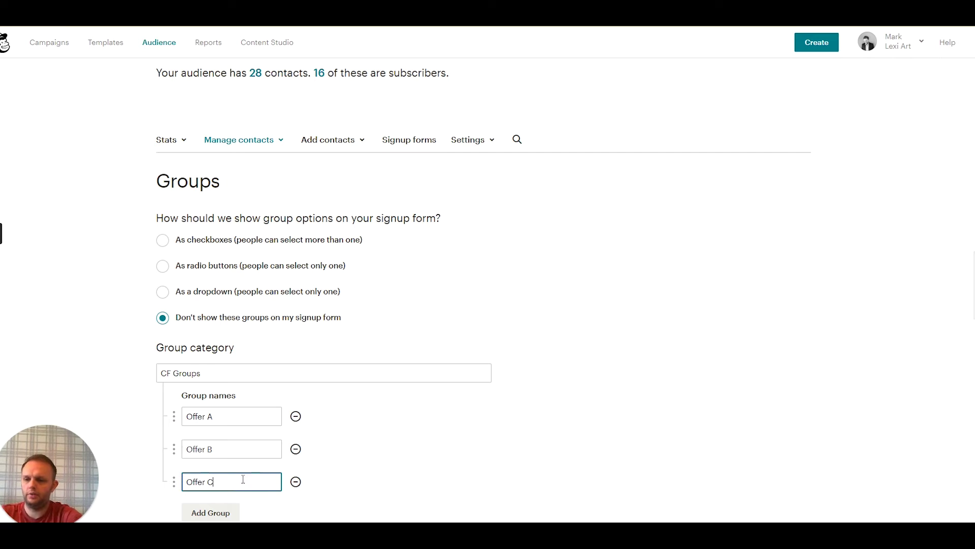
{"action": "left_click", "coordinate": [197, 513]}
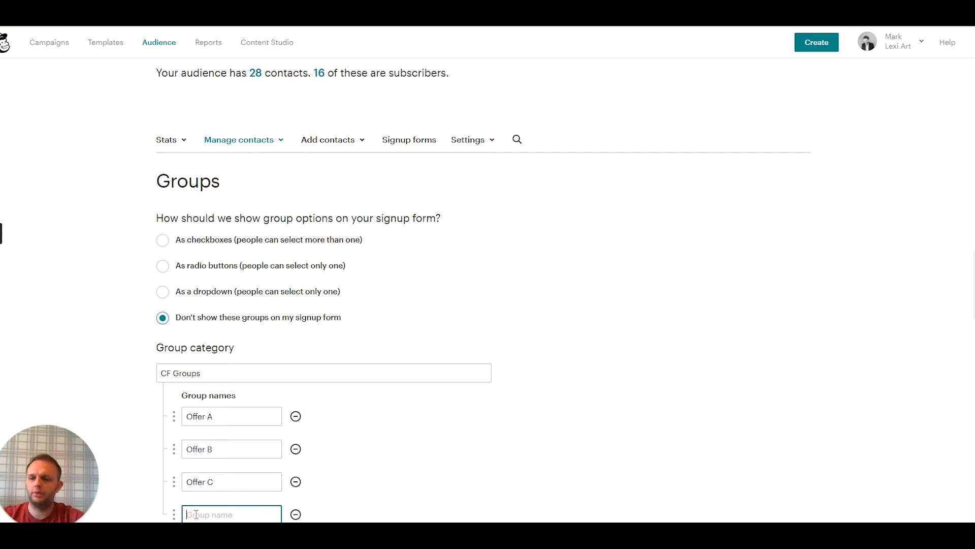
{"action": "scroll", "coordinate": [311, 463], "scroll_direction": "down", "scroll_amount": 1}
{"action": "left_click", "coordinate": [296, 464]}
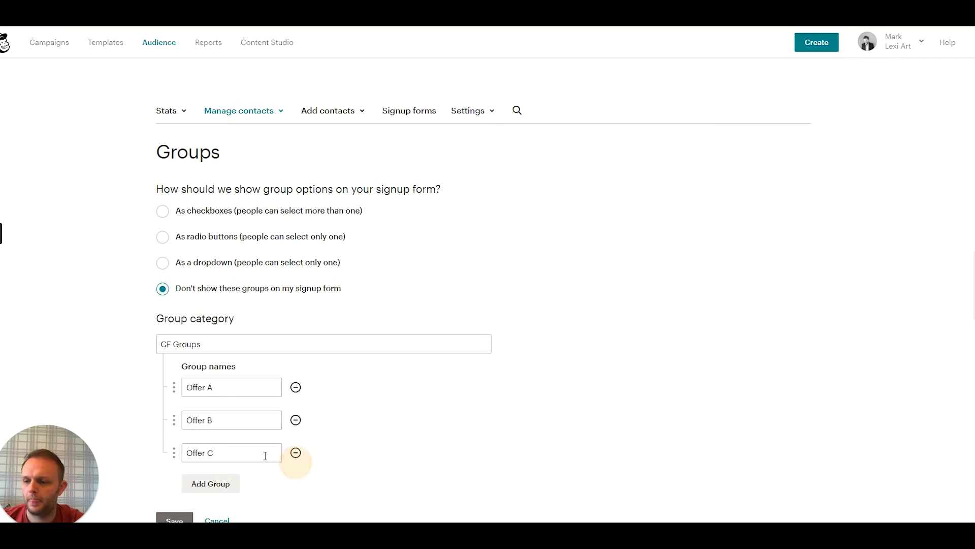
{"action": "left_click", "coordinate": [174, 519]}
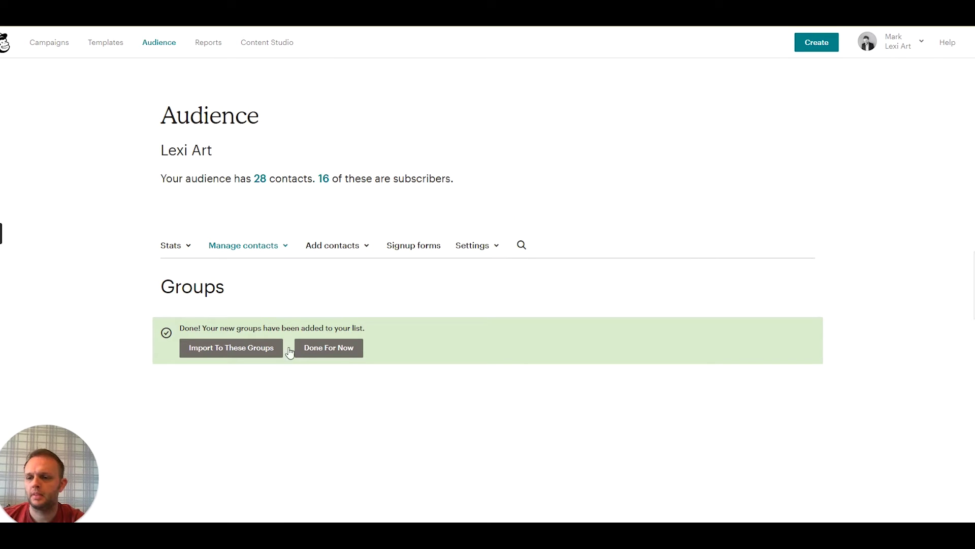
{"action": "left_click", "coordinate": [316, 348]}
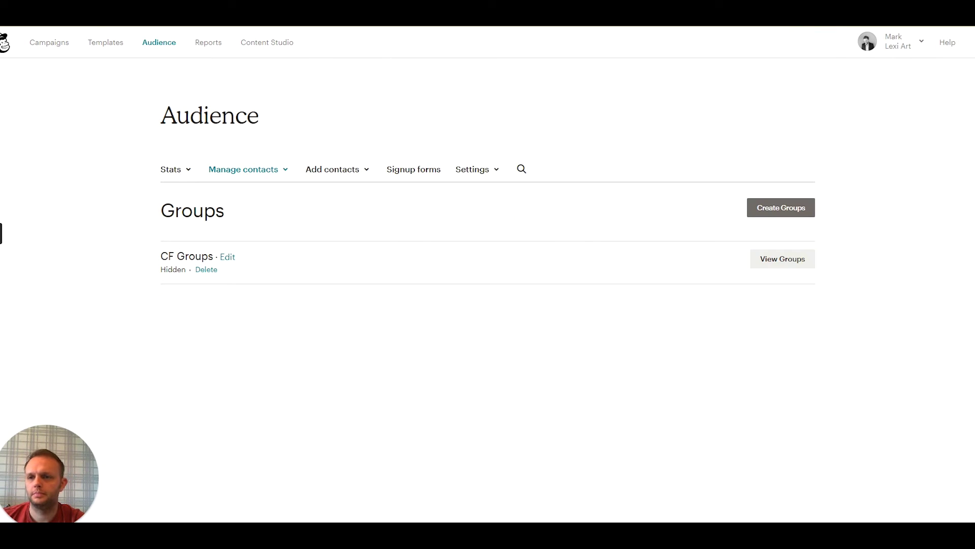
{"action": "key", "text": "ctrl+Tab"}
Refresh the Mailchimp step's fields, reload groups, and select CF Groups->Offer A
{"action": "scroll", "coordinate": [336, 442], "scroll_direction": "down", "scroll_amount": 1}
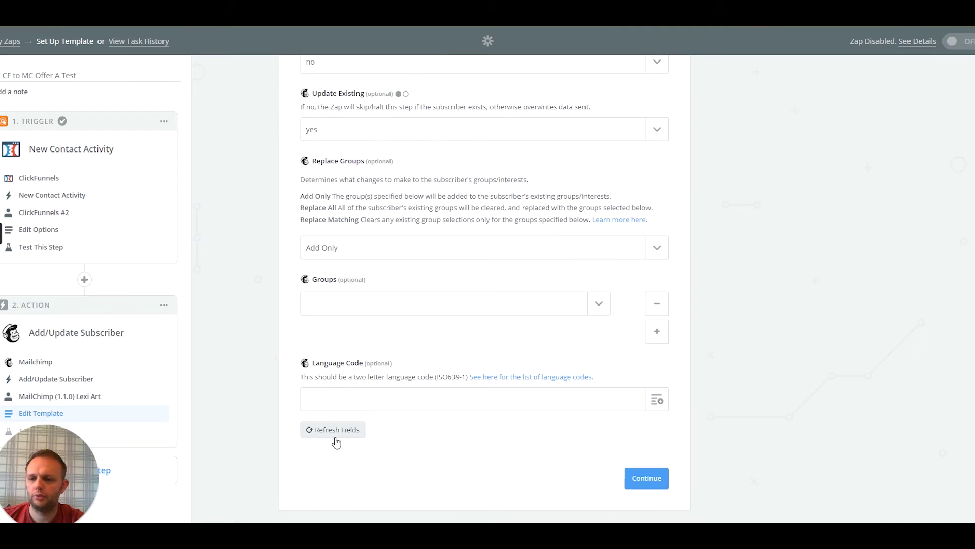
{"action": "left_click", "coordinate": [336, 432]}
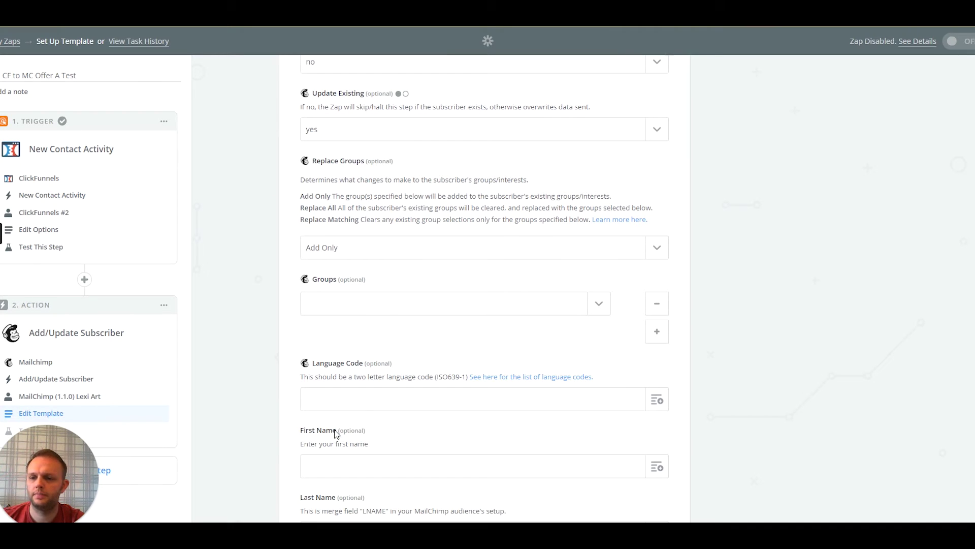
{"action": "scroll", "coordinate": [359, 387], "scroll_direction": "up", "scroll_amount": 1}
{"action": "left_click", "coordinate": [598, 354]}
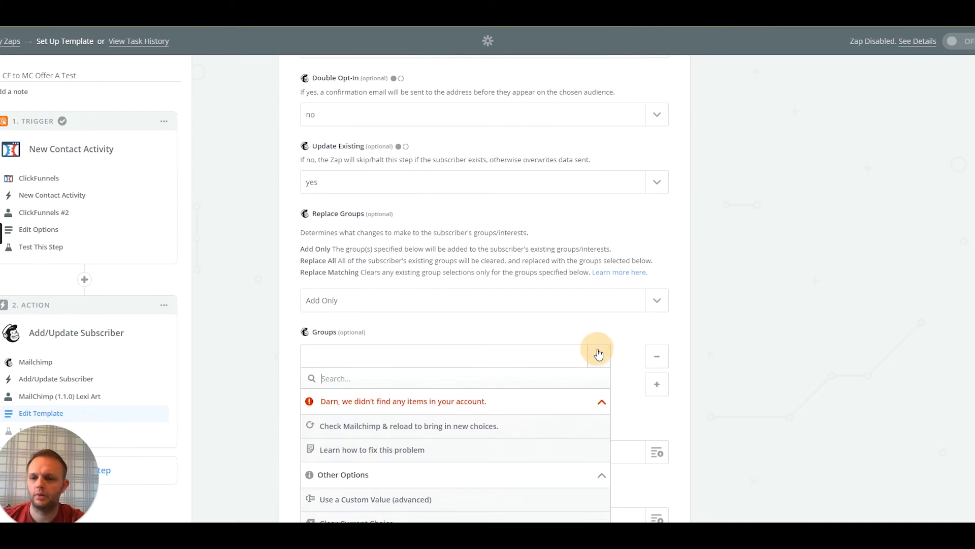
{"action": "left_click", "coordinate": [598, 357]}
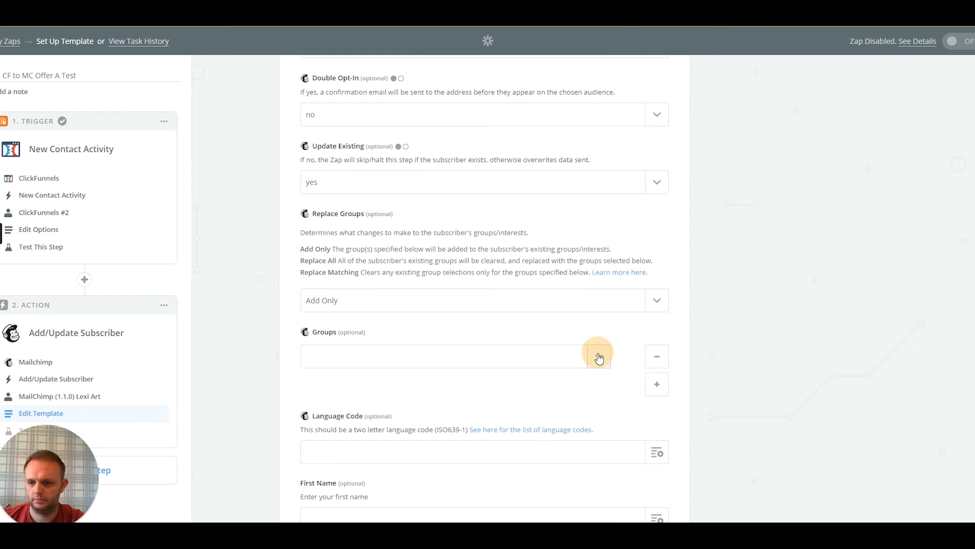
{"action": "scroll", "coordinate": [422, 340], "scroll_direction": "down", "scroll_amount": 4}
{"action": "left_click", "coordinate": [344, 479]}
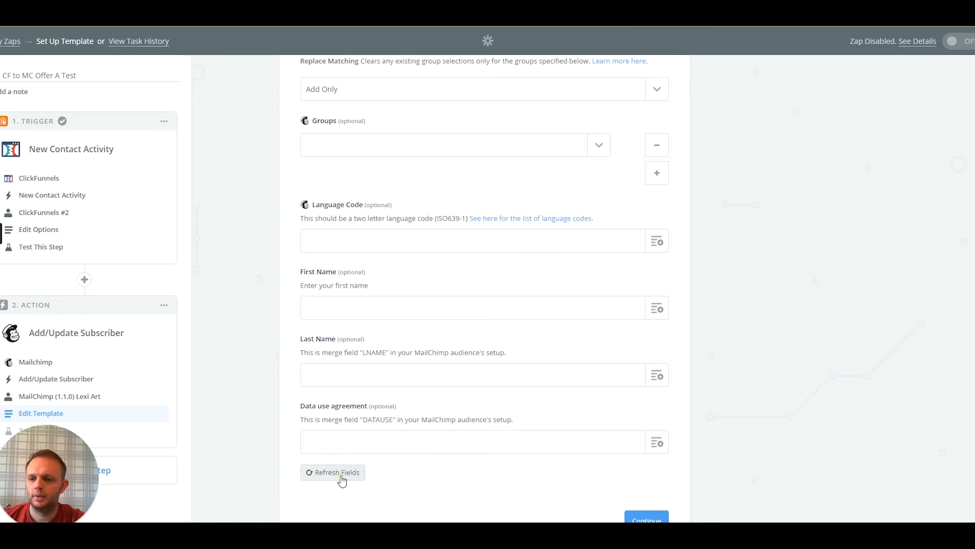
{"action": "left_click", "coordinate": [343, 476]}
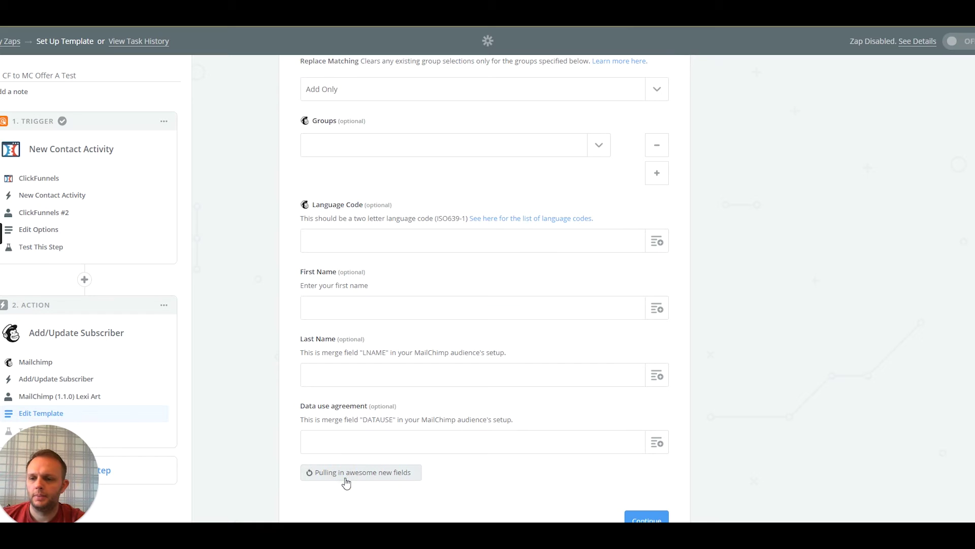
{"action": "left_click", "coordinate": [599, 147]}
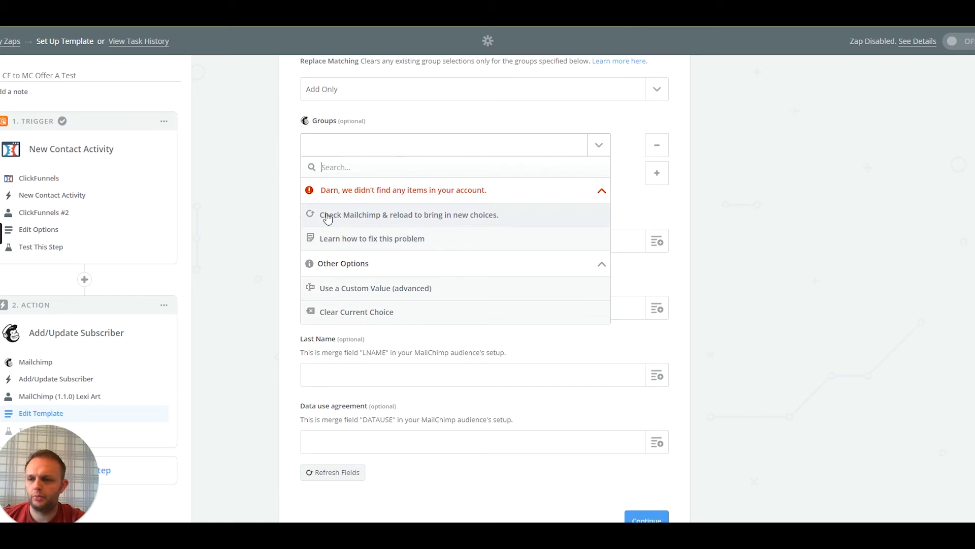
{"action": "left_click", "coordinate": [355, 216]}
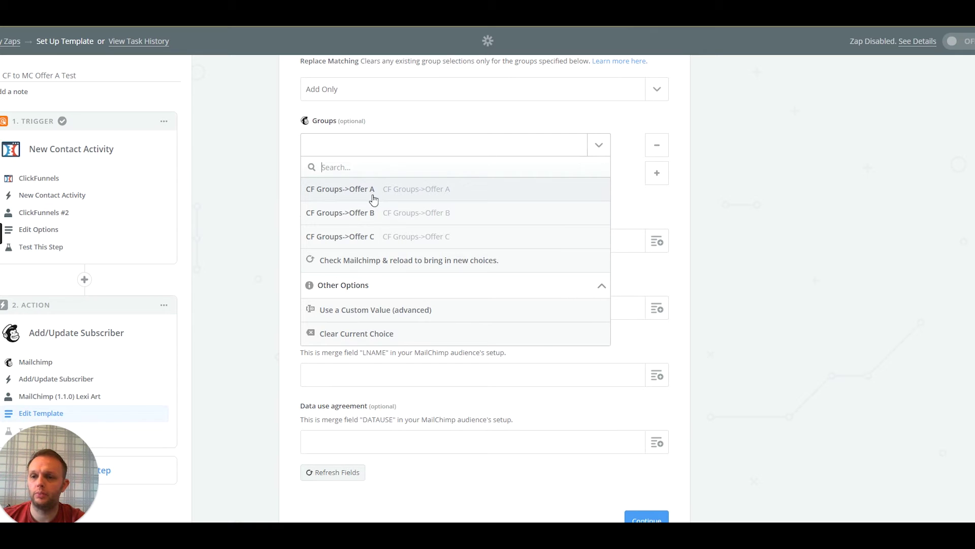
{"action": "left_click", "coordinate": [336, 189]}
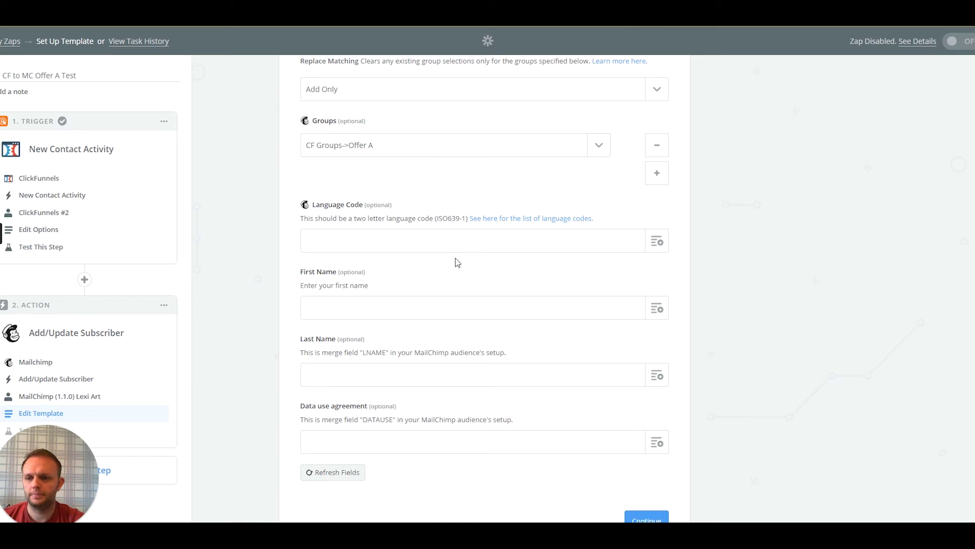
Map the Step 1 First Name into Mailchimp's First Name field
{"action": "scroll", "coordinate": [417, 259], "scroll_direction": "down", "scroll_amount": 1}
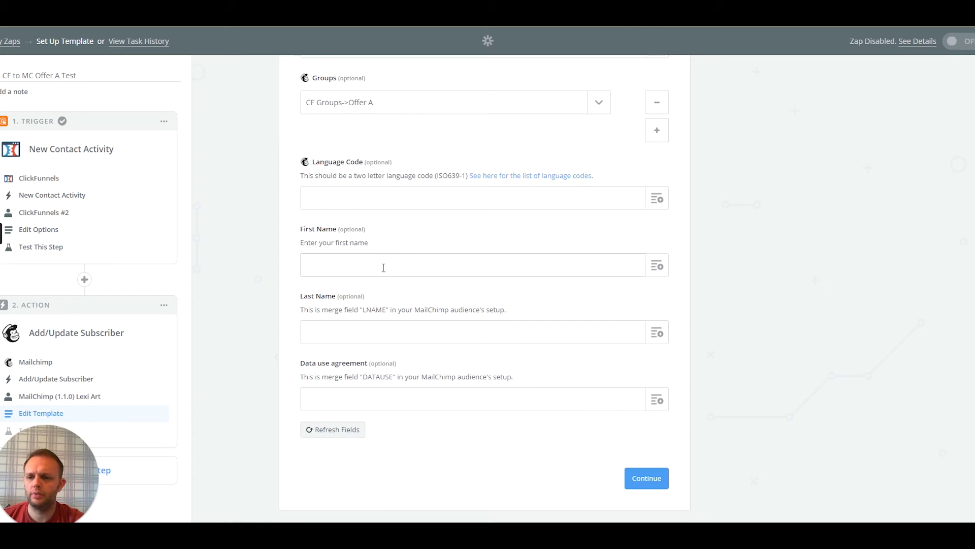
{"action": "left_click", "coordinate": [656, 264]}
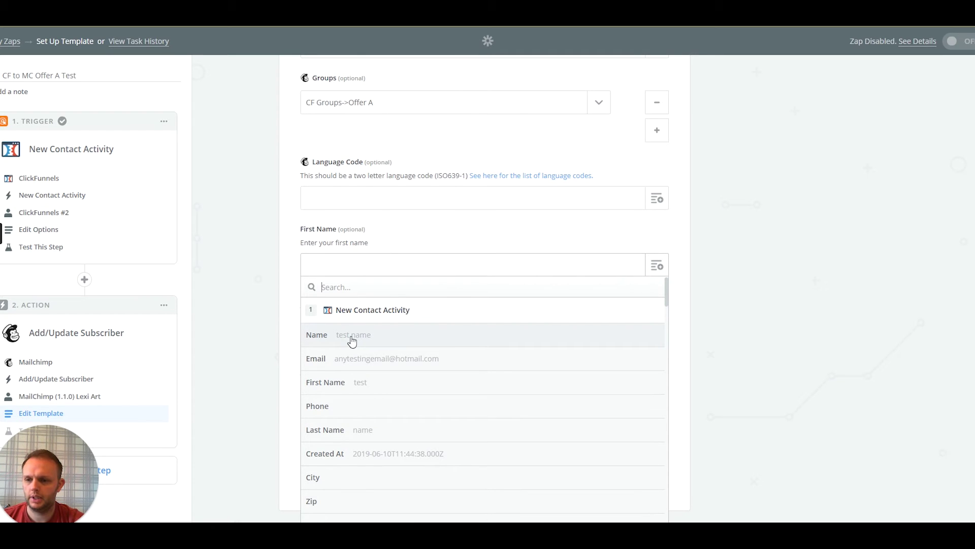
{"action": "left_click", "coordinate": [356, 384]}
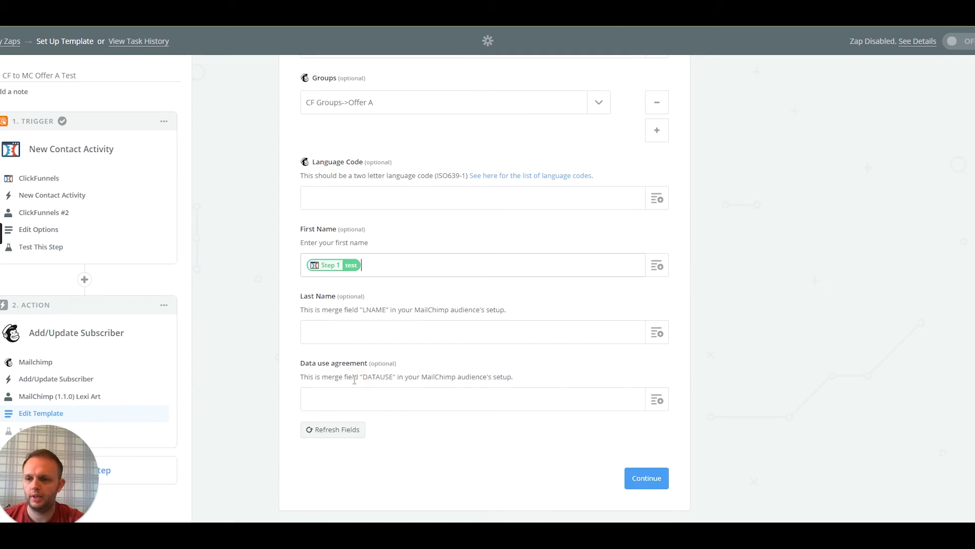
{"action": "scroll", "coordinate": [425, 333], "scroll_direction": "up", "scroll_amount": 1}
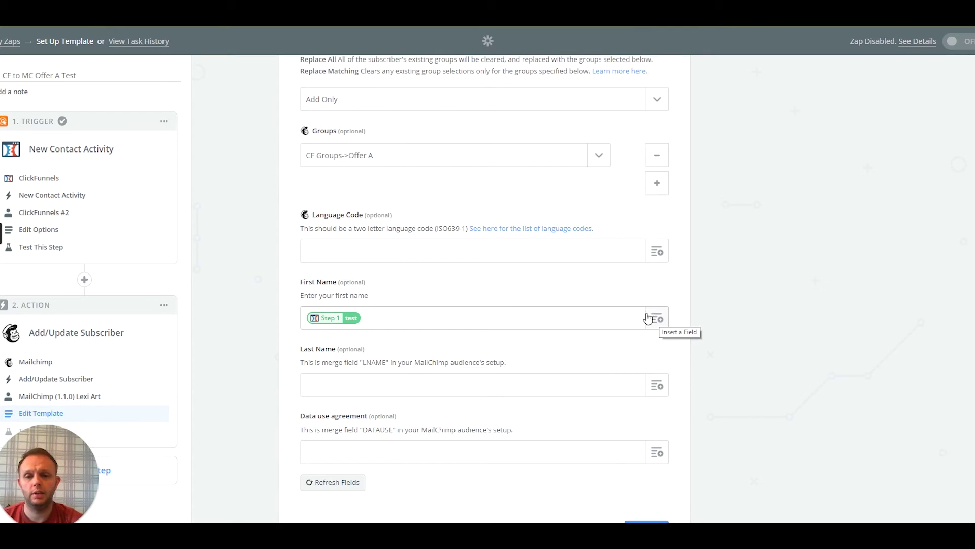
{"action": "left_click", "coordinate": [658, 317]}
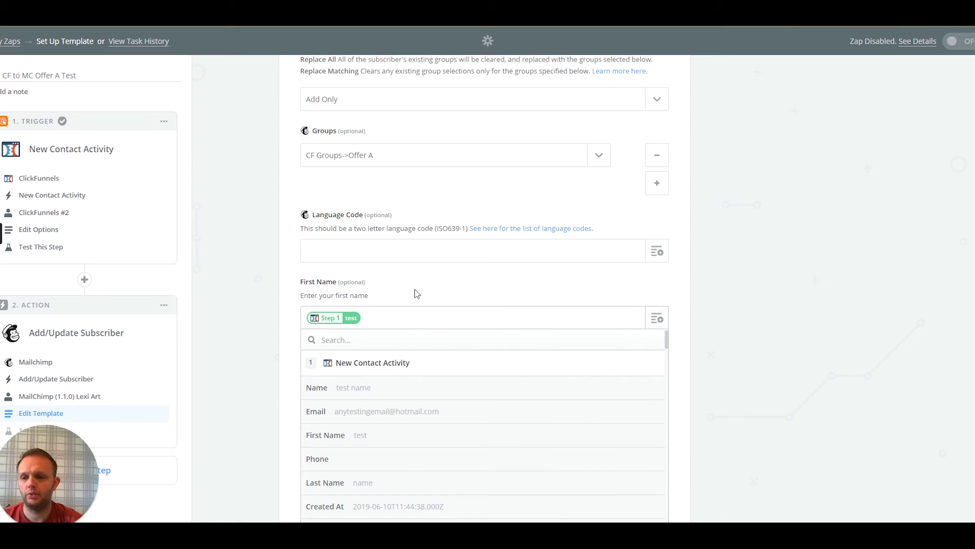
{"action": "left_click", "coordinate": [379, 315]}
{"action": "key", "text": "BackSpace"}
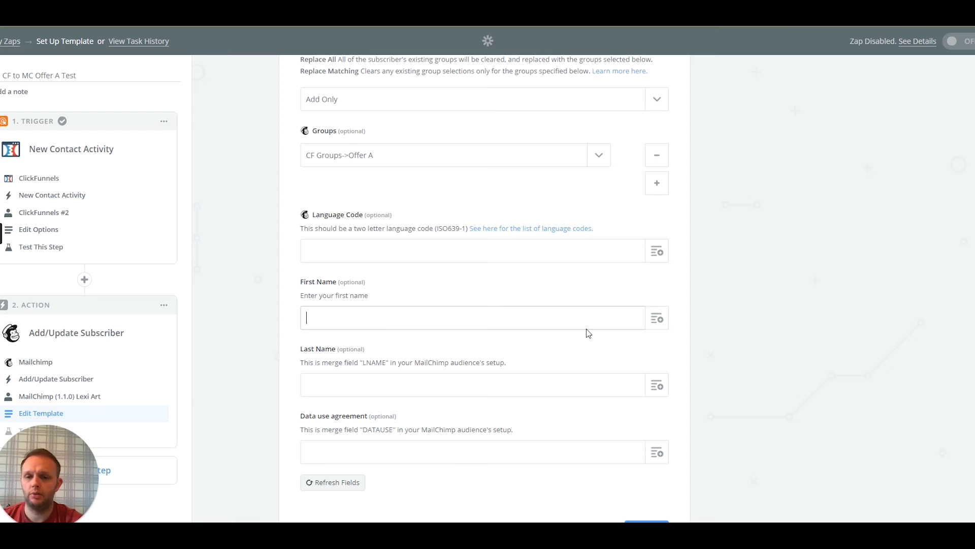
{"action": "left_click", "coordinate": [656, 317]}
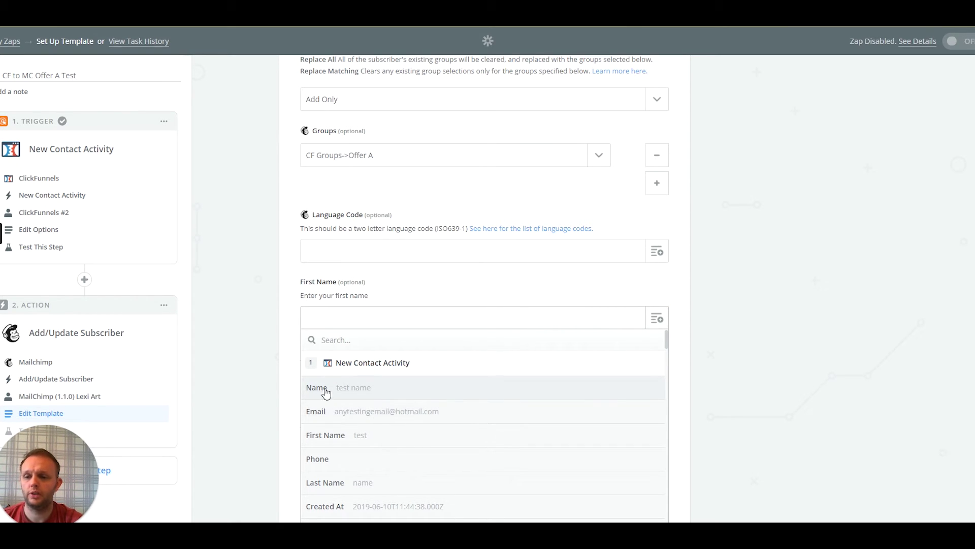
{"action": "left_click", "coordinate": [344, 438]}
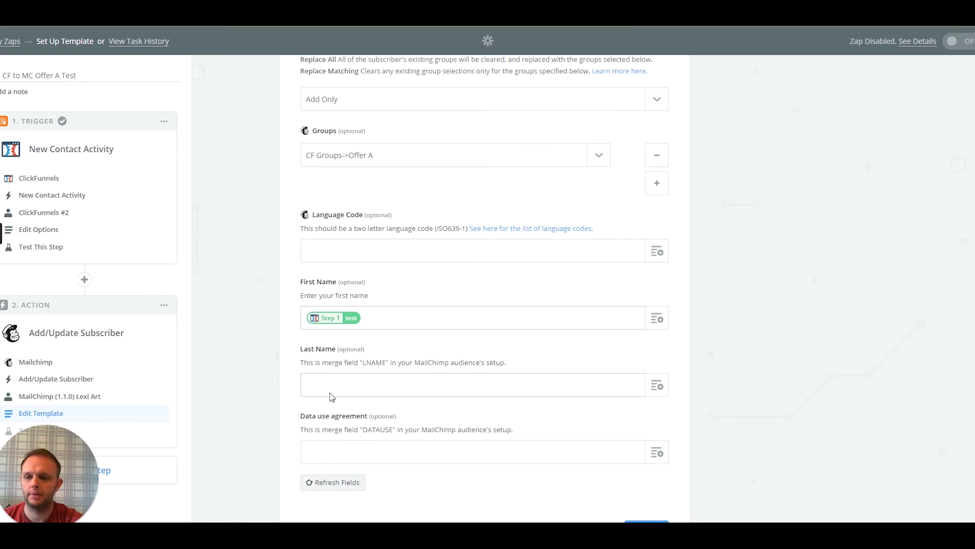
Map the Step 1 Last Name into Mailchimp's Last Name field
{"action": "left_click", "coordinate": [520, 386]}
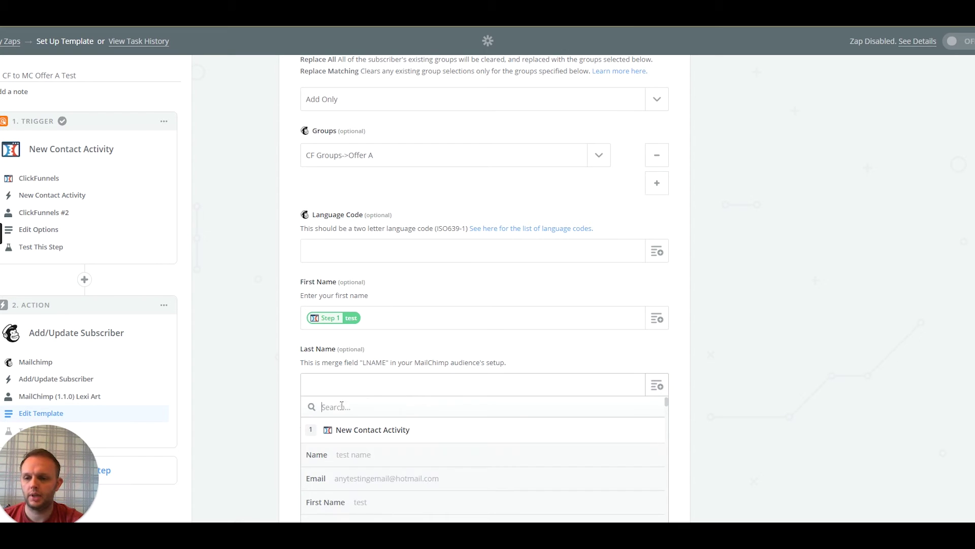
{"action": "scroll", "coordinate": [342, 467], "scroll_direction": "down", "scroll_amount": 2}
{"action": "scroll", "coordinate": [347, 472], "scroll_direction": "down", "scroll_amount": 1}
{"action": "left_click", "coordinate": [346, 451]}
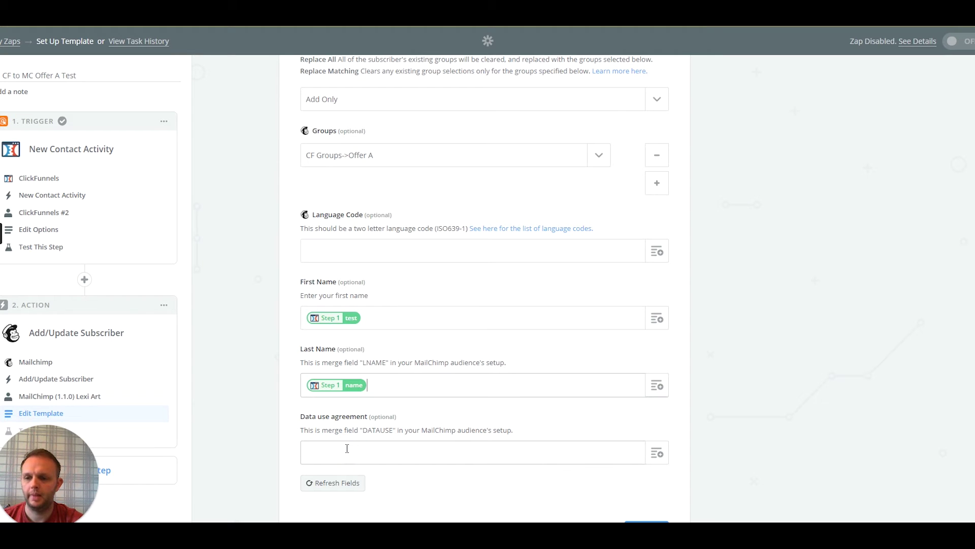
{"action": "scroll", "coordinate": [468, 375], "scroll_direction": "down", "scroll_amount": 1}
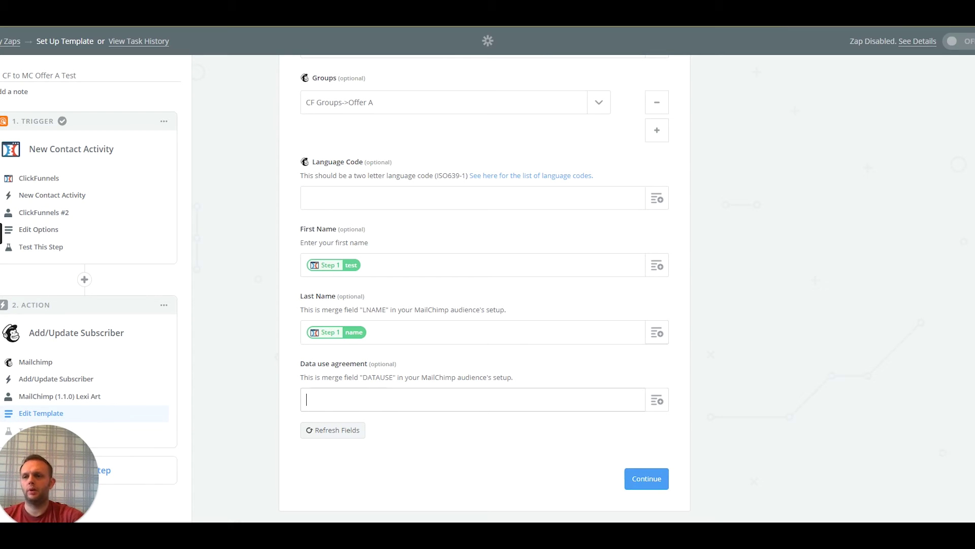
Leave the optional Data use agreement field empty
{"action": "left_click", "coordinate": [306, 400]}
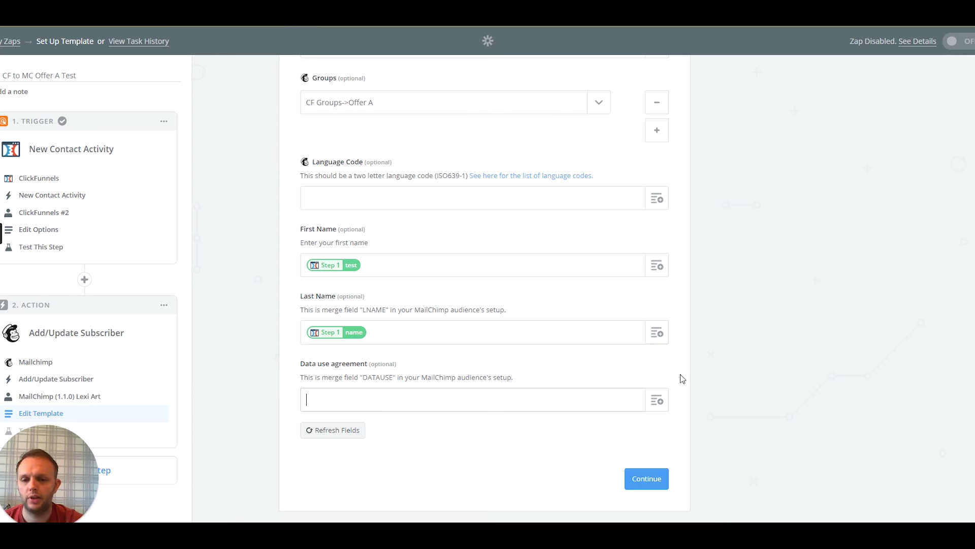
{"action": "left_click", "coordinate": [656, 401]}
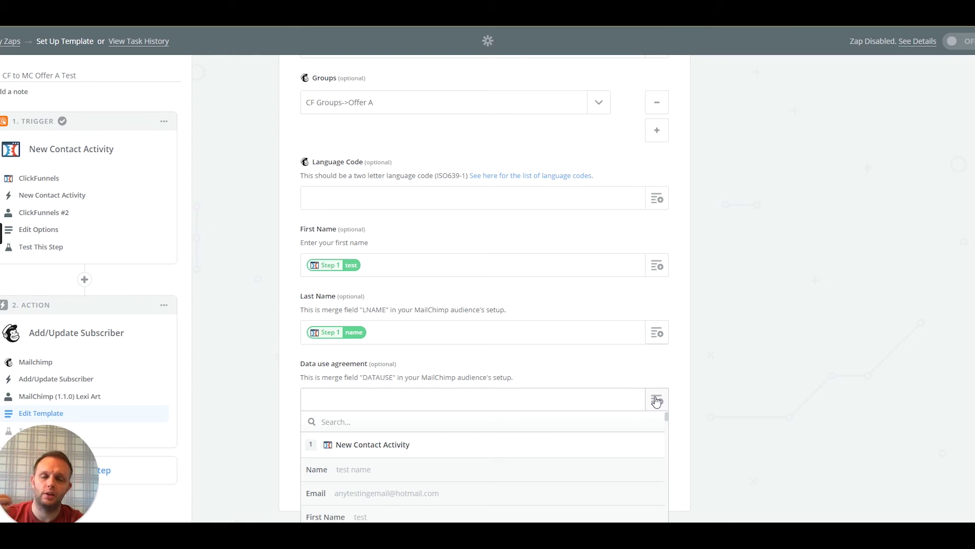
{"action": "scroll", "coordinate": [421, 430], "scroll_direction": "down", "scroll_amount": 3}
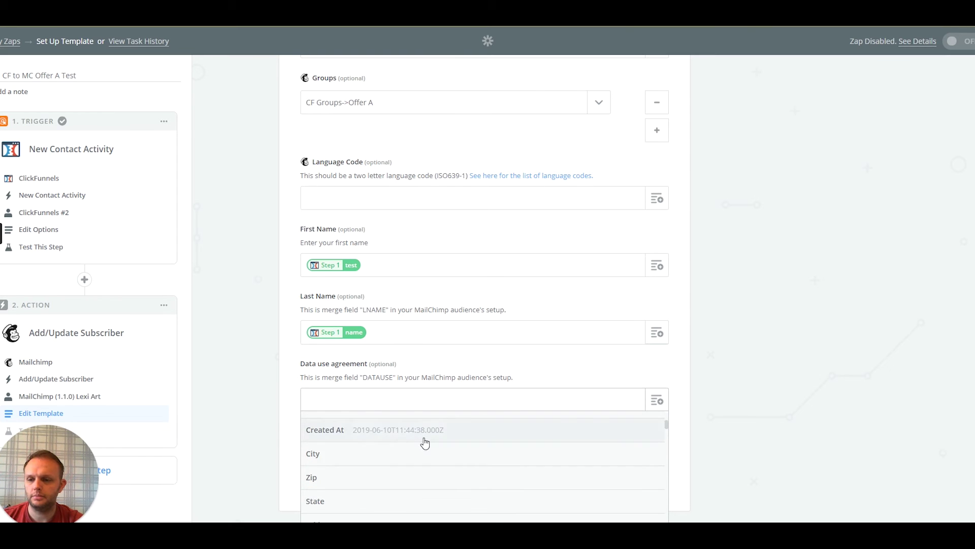
{"action": "scroll", "coordinate": [424, 442], "scroll_direction": "up", "scroll_amount": 3}
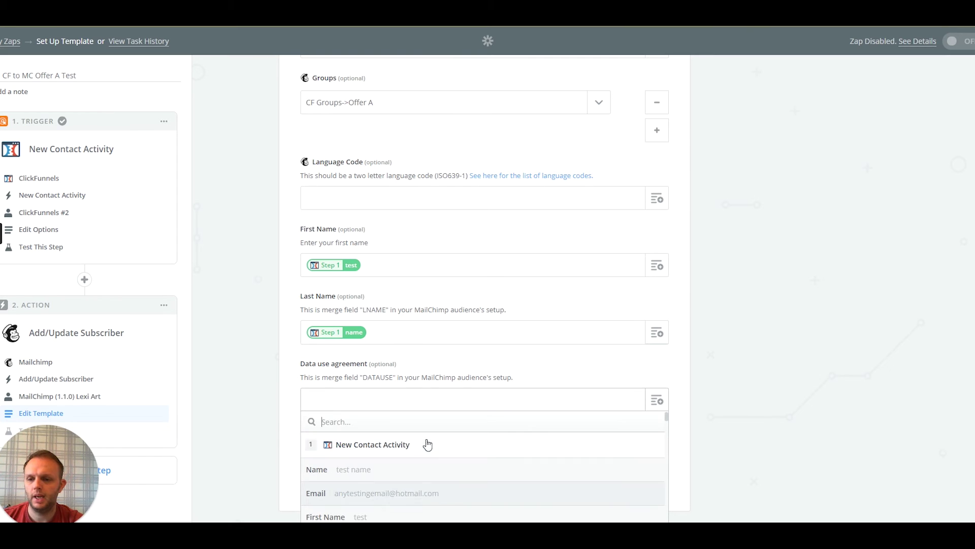
{"action": "left_click", "coordinate": [483, 375]}
{"action": "left_click_drag", "start_coordinate": [370, 359], "coordinate": [397, 361]}
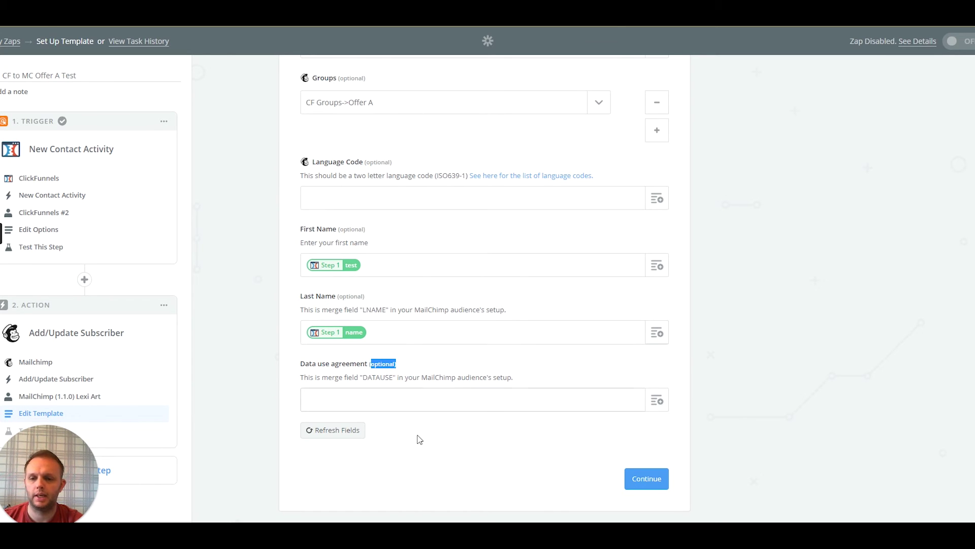
{"action": "left_click", "coordinate": [466, 452]}
Review the sample subscriber: First Name 'test', Last Name 'name', group CF Groups->Offer A
{"action": "left_click", "coordinate": [644, 478]}
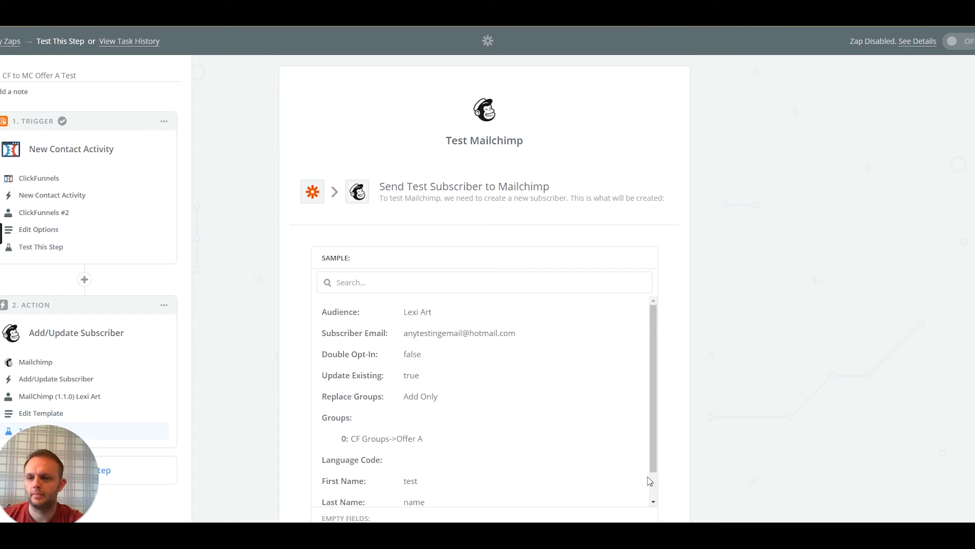
{"action": "scroll", "coordinate": [436, 241], "scroll_direction": "down", "scroll_amount": 1}
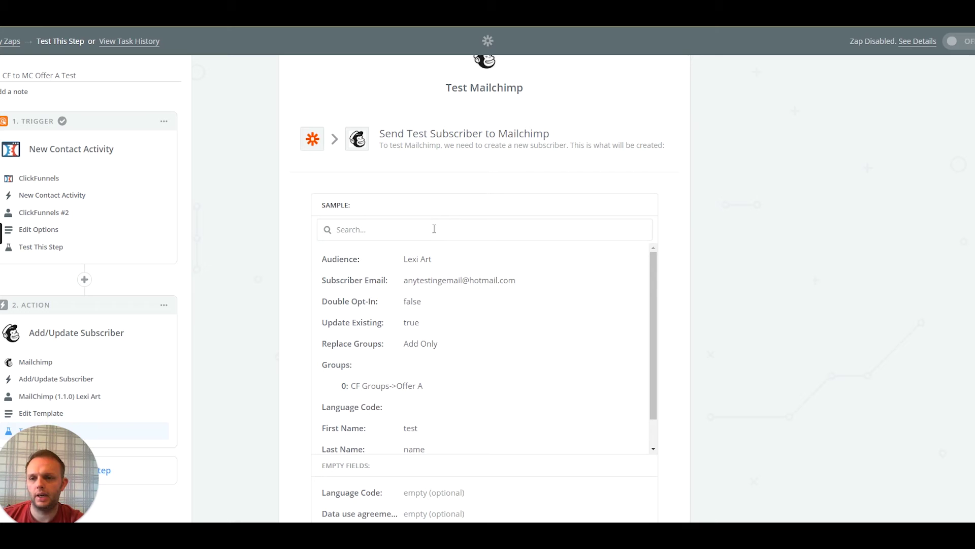
{"action": "scroll", "coordinate": [416, 169], "scroll_direction": "down", "scroll_amount": 3}
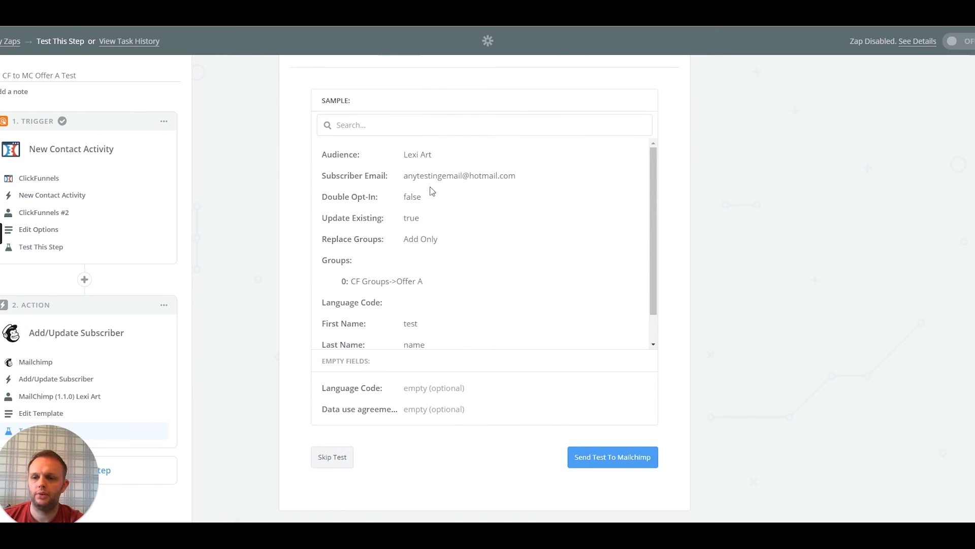
{"action": "scroll", "coordinate": [490, 228], "scroll_direction": "up", "scroll_amount": 5}
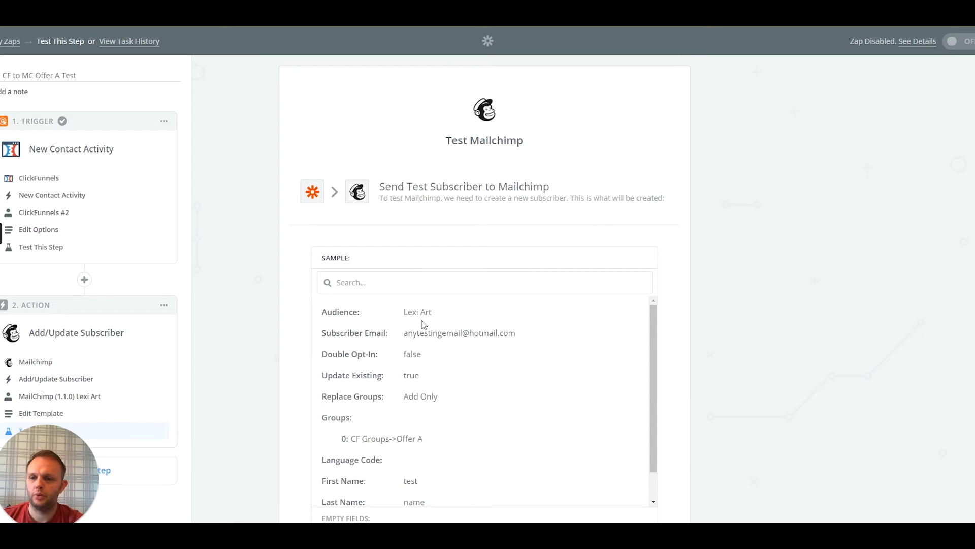
{"action": "scroll", "coordinate": [423, 324], "scroll_direction": "down", "scroll_amount": 1}
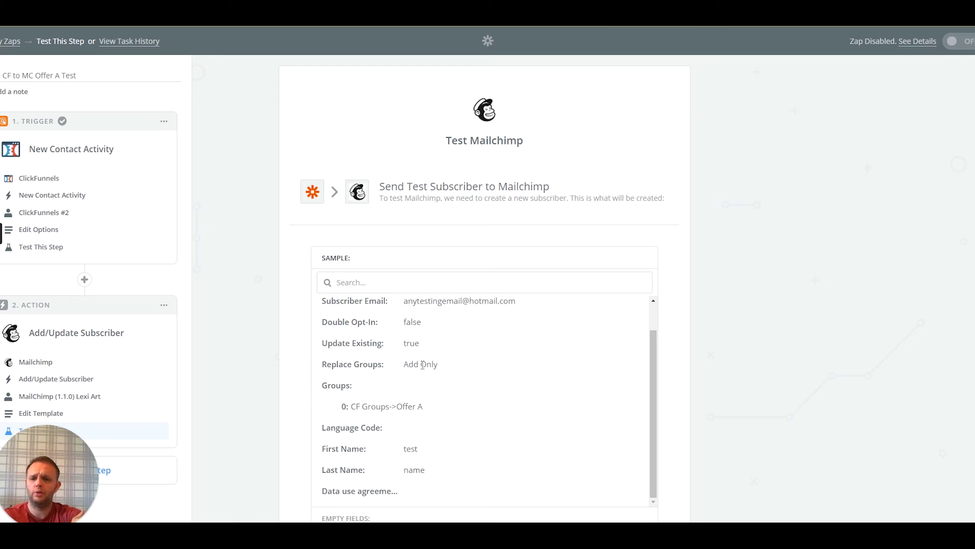
{"action": "scroll", "coordinate": [425, 374], "scroll_direction": "down", "scroll_amount": 2}
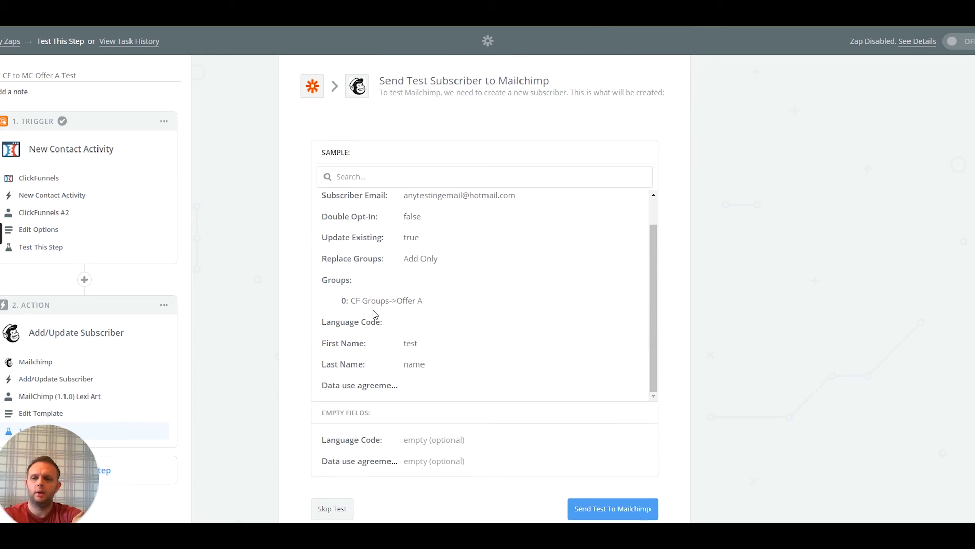
{"action": "scroll", "coordinate": [387, 337], "scroll_direction": "down", "scroll_amount": 1}
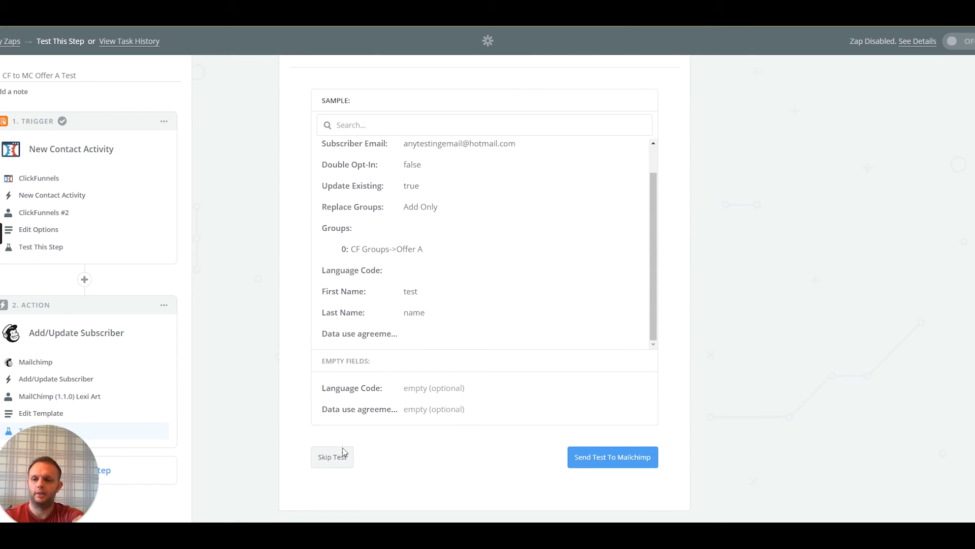
Send the test subscriber to Mailchimp and check it returned subscribed with names test/name
{"action": "left_click", "coordinate": [632, 462]}
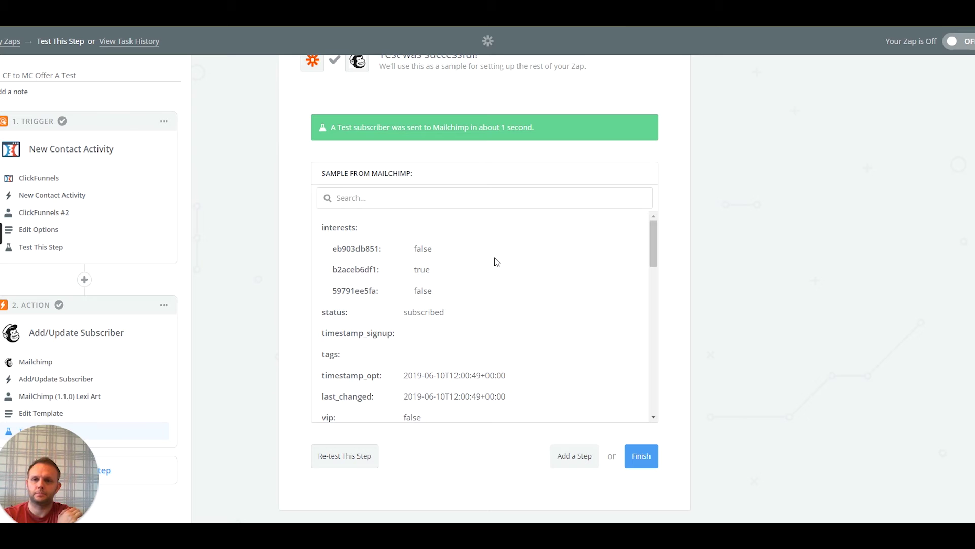
{"action": "scroll", "coordinate": [496, 262], "scroll_direction": "down", "scroll_amount": 8}
{"action": "scroll", "coordinate": [496, 261], "scroll_direction": "down", "scroll_amount": 5}
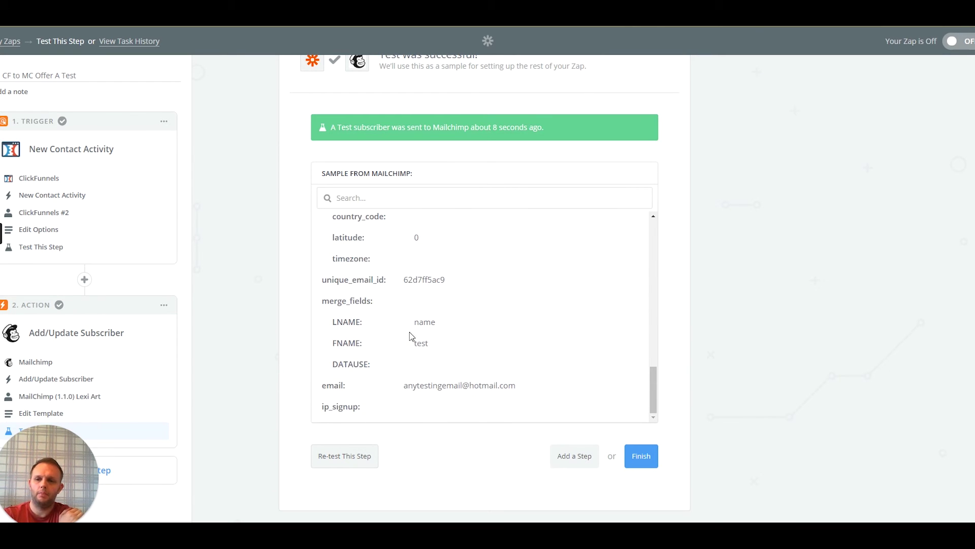
{"action": "left_click_drag", "start_coordinate": [412, 389], "coordinate": [436, 395]}
{"action": "left_click", "coordinate": [553, 363]}
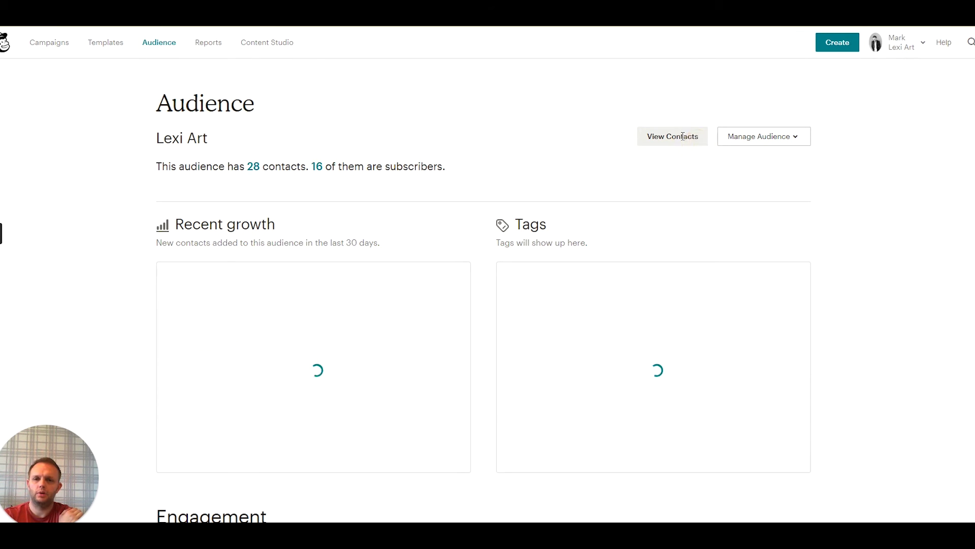
{"action": "left_click", "coordinate": [667, 146]}
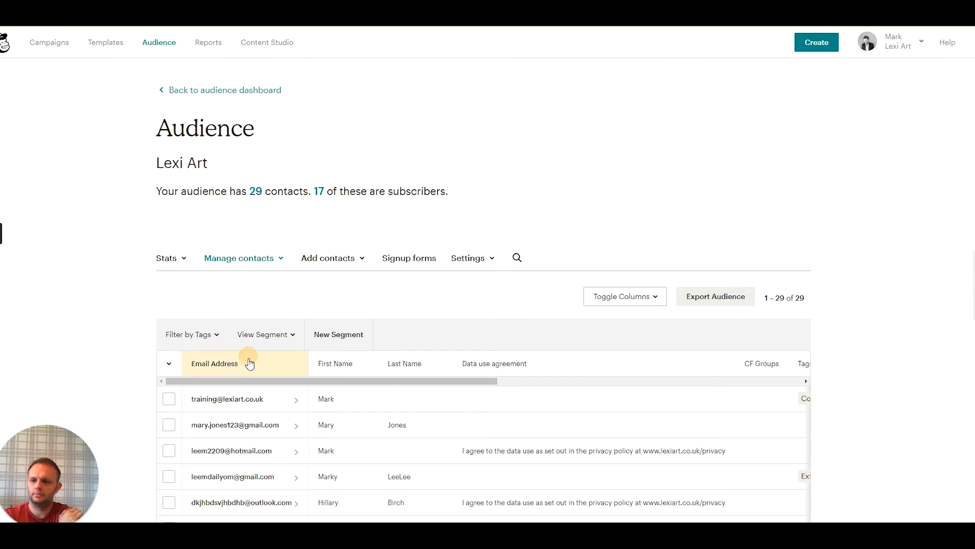
{"action": "left_click", "coordinate": [249, 362]}
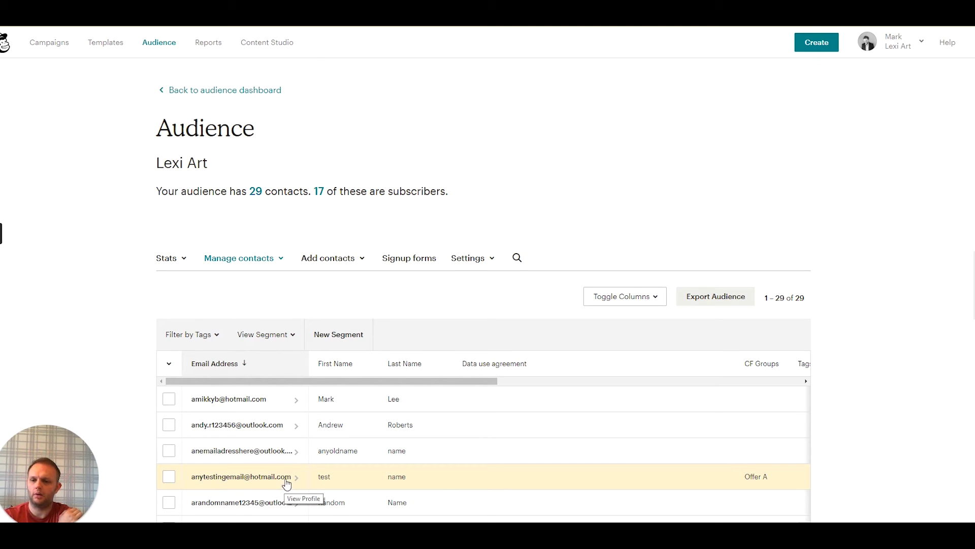
{"action": "scroll", "coordinate": [284, 477], "scroll_direction": "down", "scroll_amount": 2}
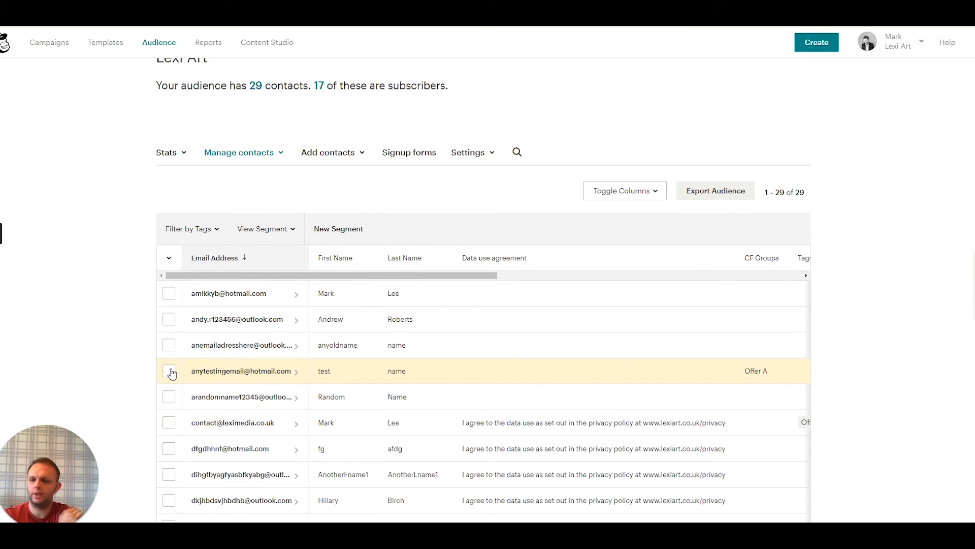
{"action": "left_click", "coordinate": [170, 372]}
{"action": "left_click_drag", "start_coordinate": [268, 274], "coordinate": [480, 289]}
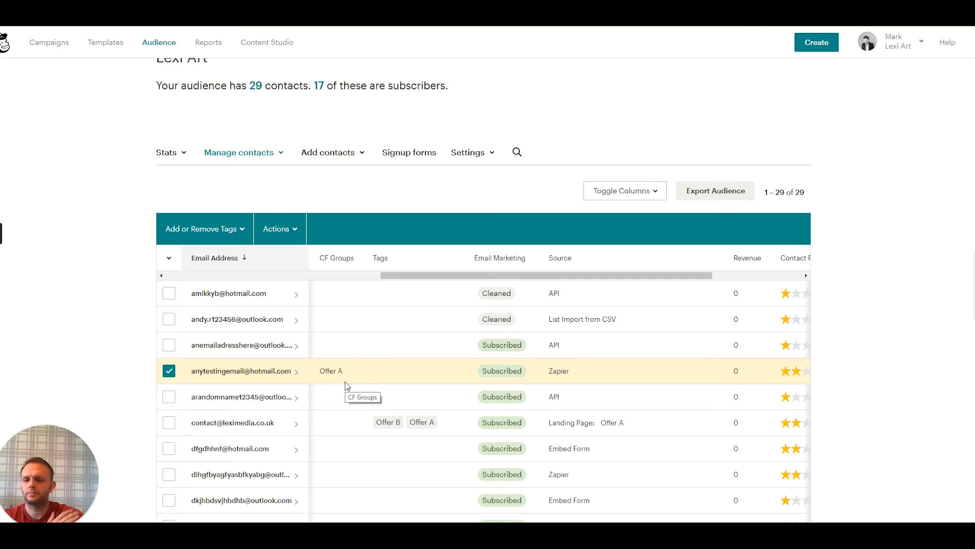
{"action": "scroll", "coordinate": [346, 376], "scroll_direction": "down", "scroll_amount": 2}
{"action": "scroll", "coordinate": [355, 373], "scroll_direction": "up", "scroll_amount": 1}
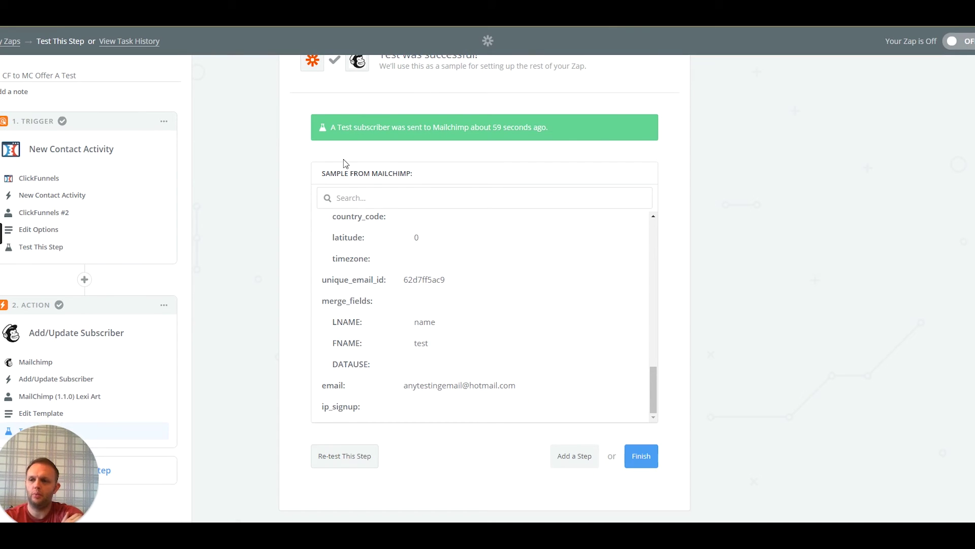
Finish the zap in the 'test' folder and switch it on
{"action": "left_click", "coordinate": [641, 456]}
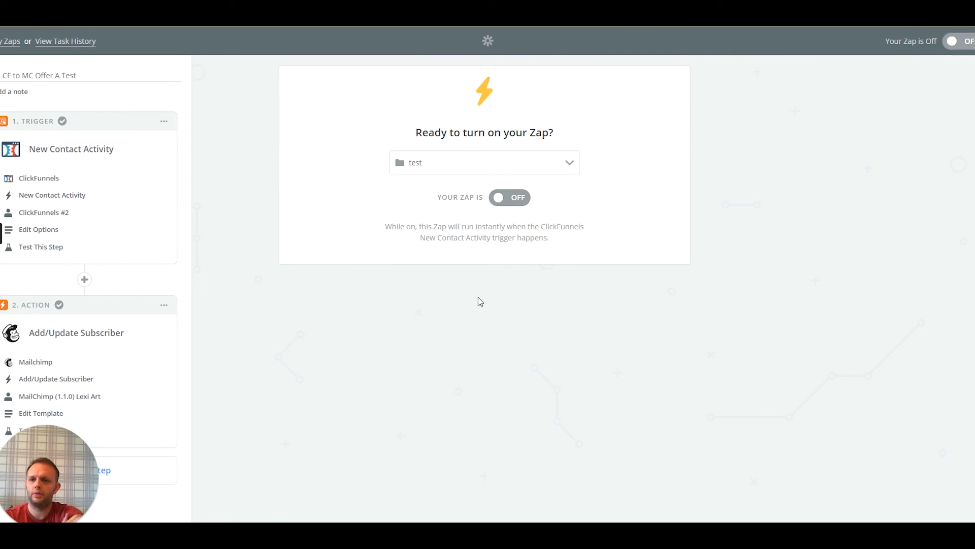
{"action": "left_click", "coordinate": [441, 162]}
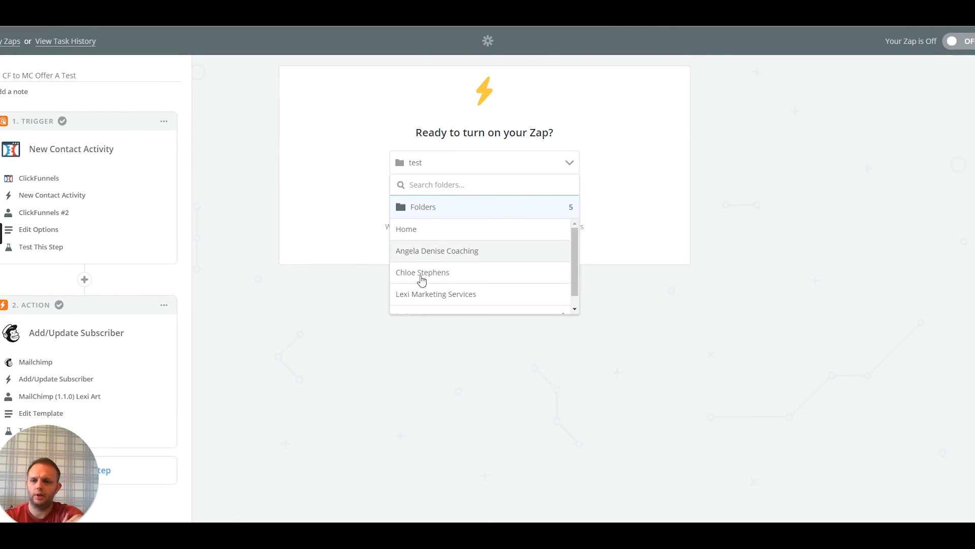
{"action": "scroll", "coordinate": [438, 254], "scroll_direction": "down", "scroll_amount": 1}
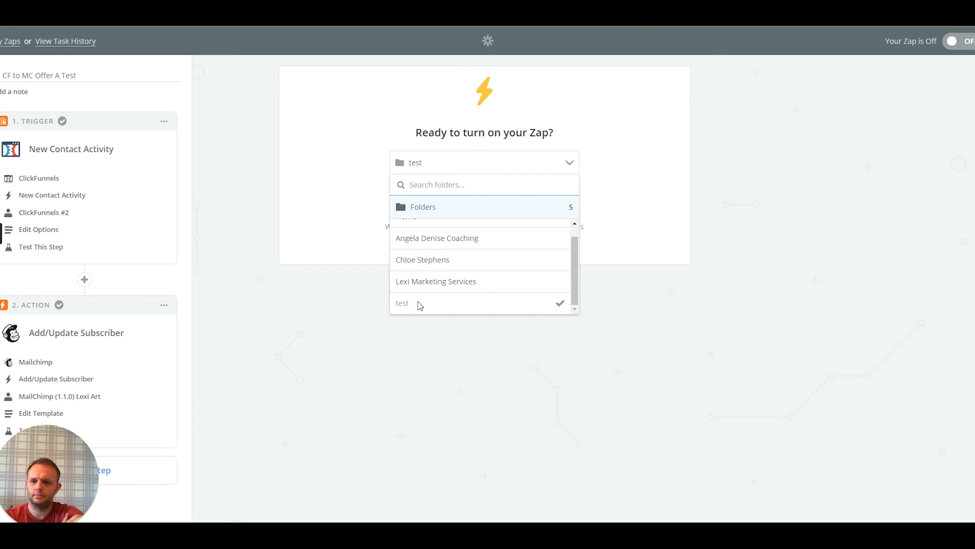
{"action": "left_click", "coordinate": [256, 197]}
{"action": "left_click", "coordinate": [510, 204]}
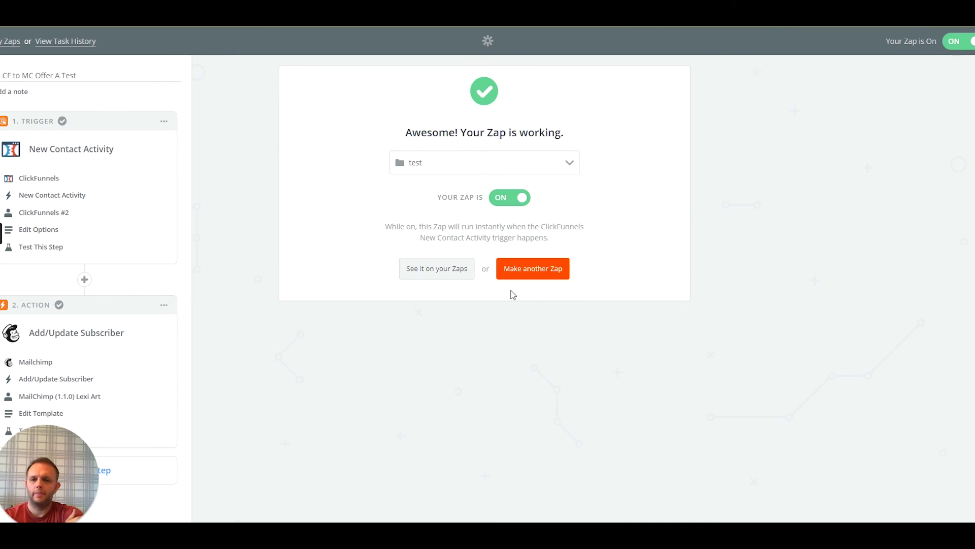
Open the Task History of the CF to MC Offer A Test zap
{"action": "left_click", "coordinate": [434, 273]}
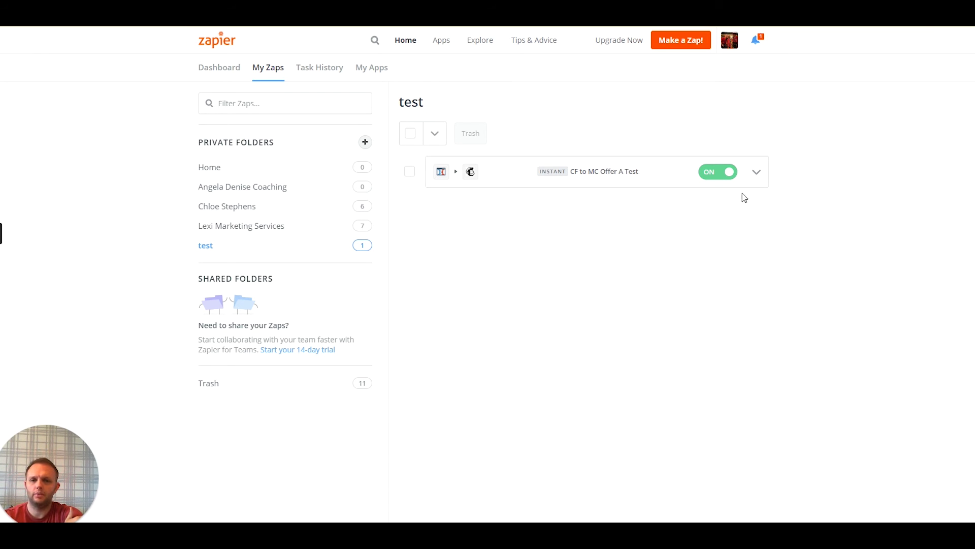
{"action": "left_click", "coordinate": [756, 174]}
{"action": "left_click", "coordinate": [687, 254]}
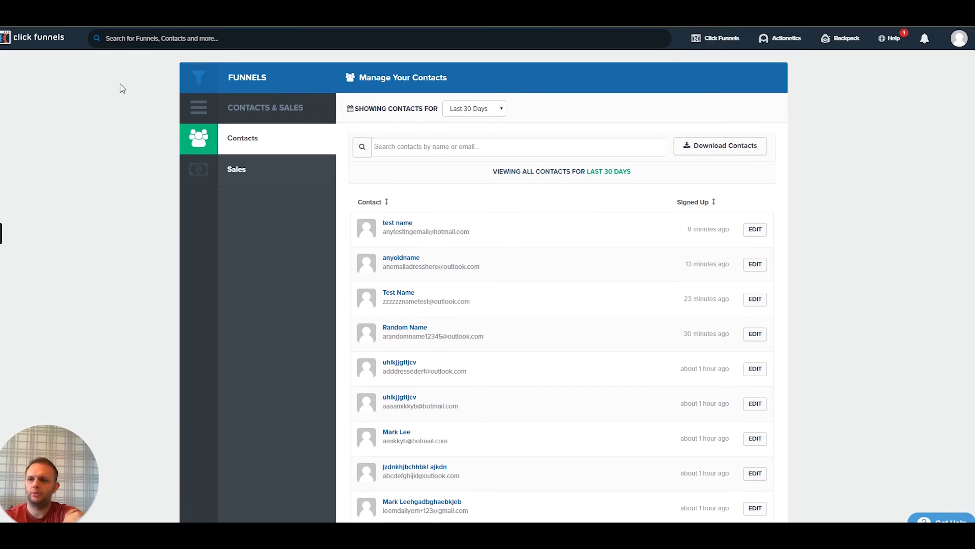
Open First Funnel's Optin step and launch its live page in a new tab
{"action": "left_click", "coordinate": [716, 38]}
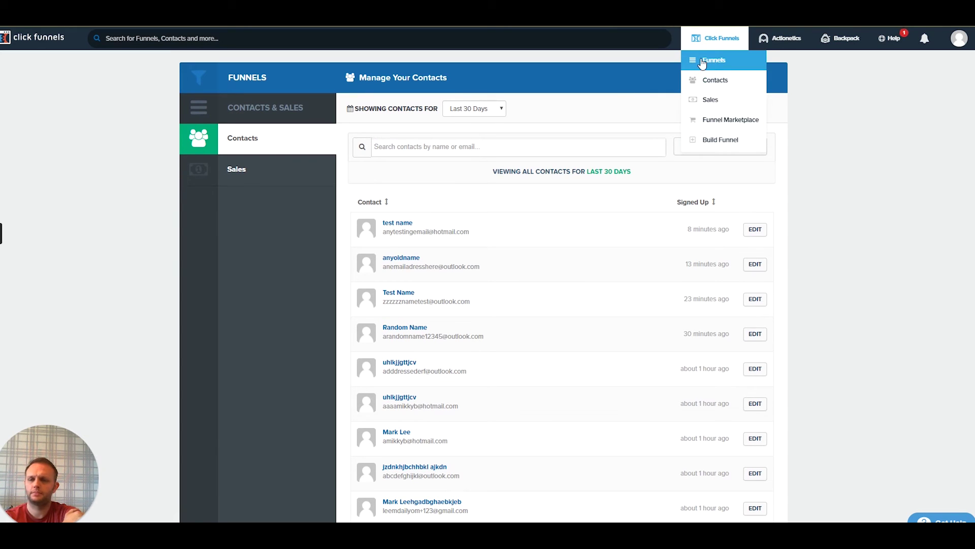
{"action": "left_click", "coordinate": [702, 62]}
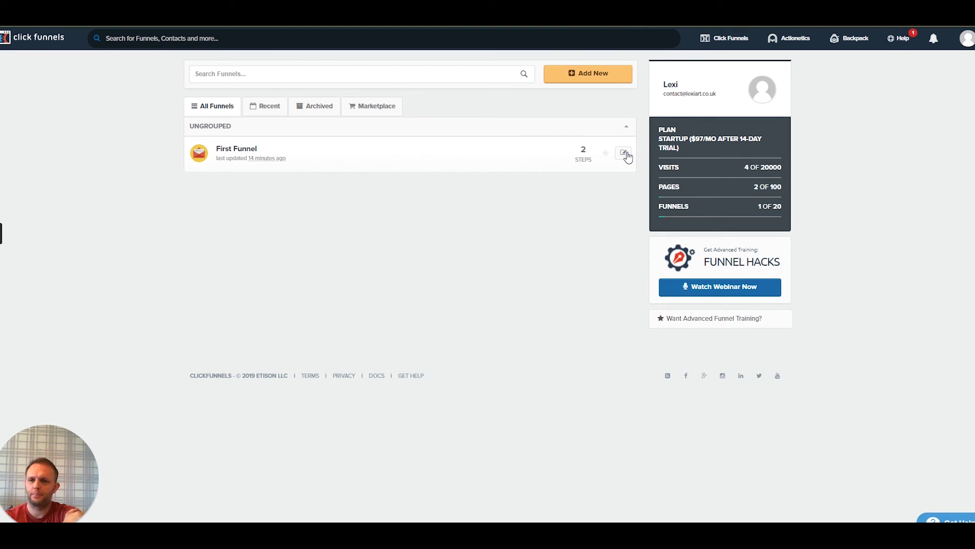
{"action": "left_click", "coordinate": [626, 155]}
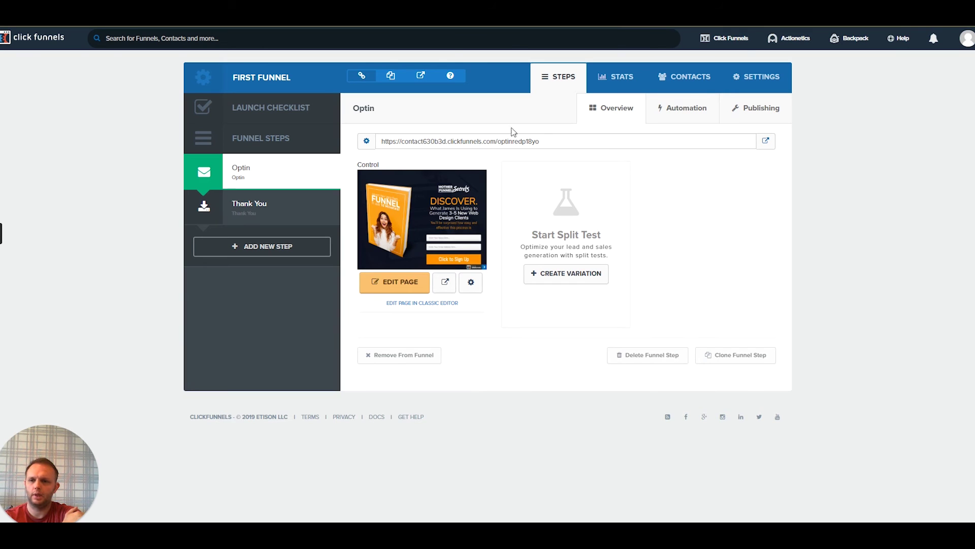
{"action": "left_click", "coordinate": [764, 143]}
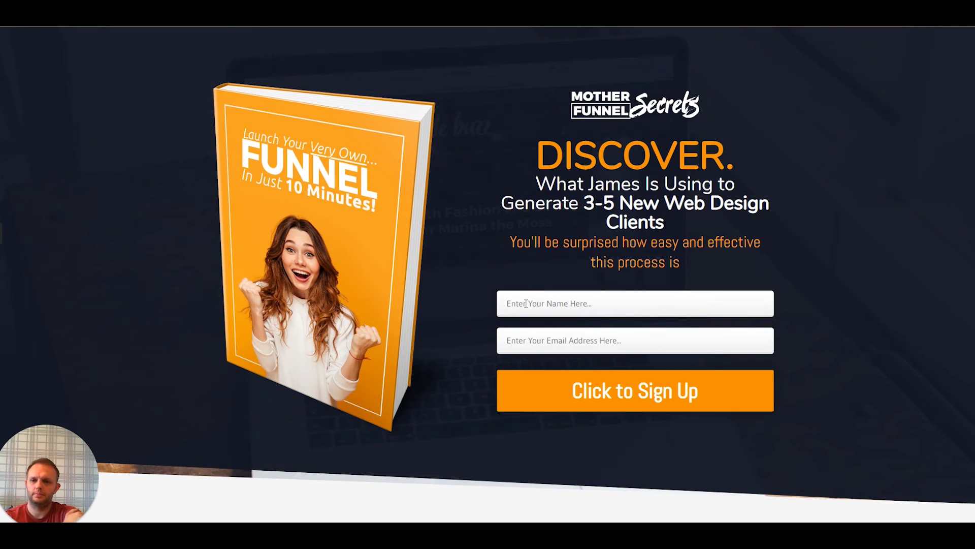
Submit the opt-in form with a fresh test name and a new Hotmail email address
{"action": "left_click", "coordinate": [527, 303]}
{"action": "type", "text": "test name"}
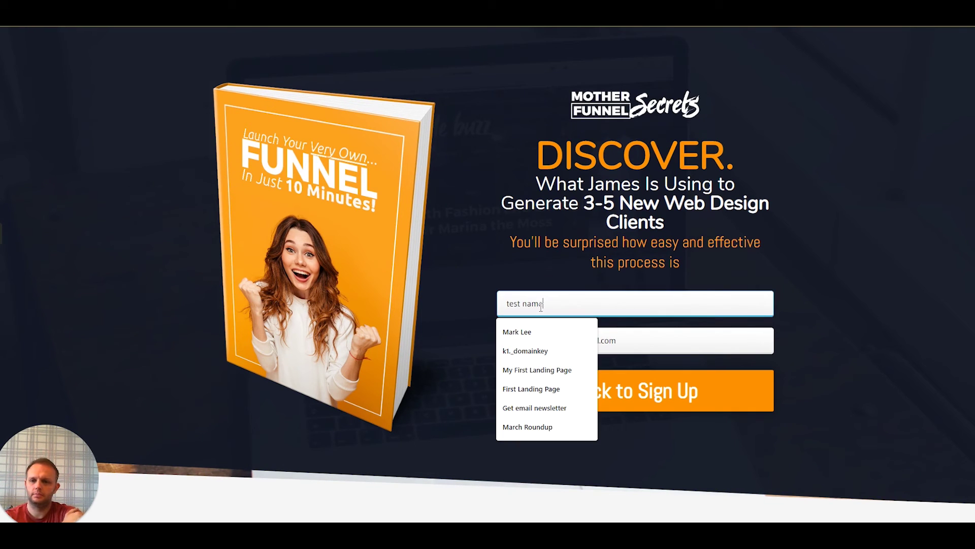
{"action": "triple_click", "coordinate": [541, 305]}
{"action": "type", "text": "t"}
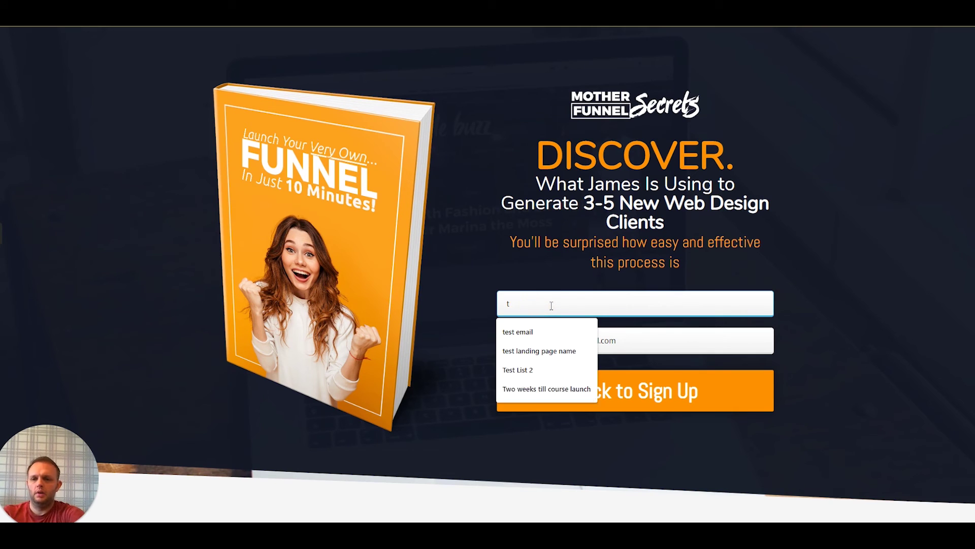
{"action": "key", "text": "BackSpace"}
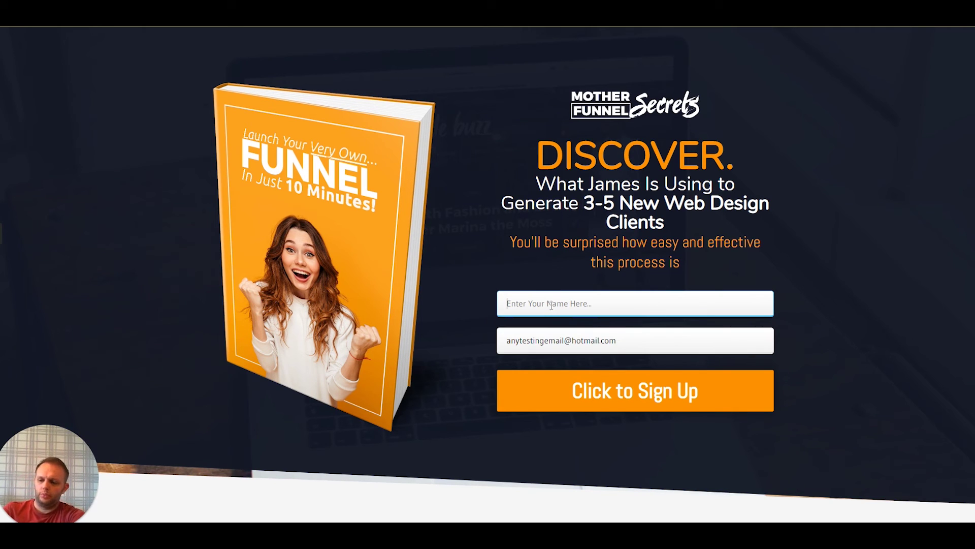
{"action": "type", "text": "A "}
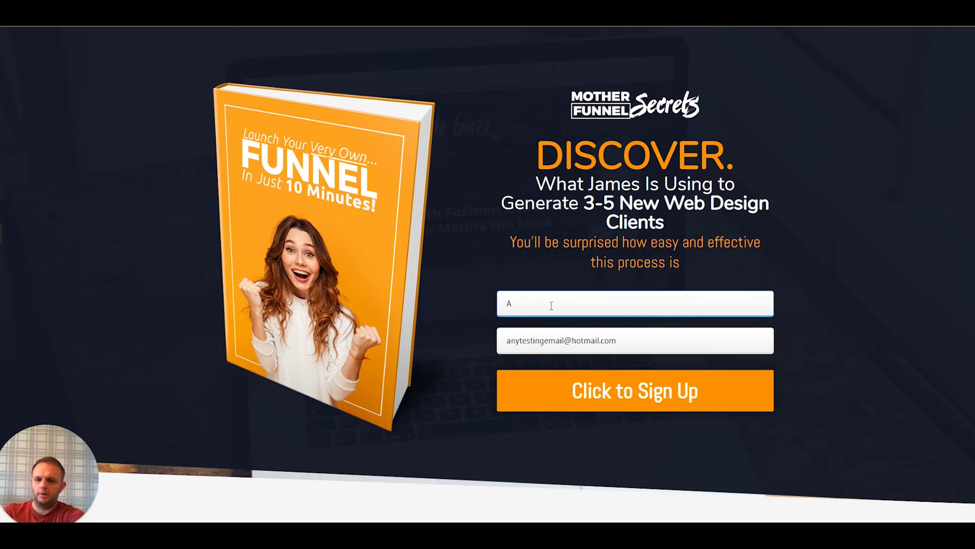
{"action": "type", "text": "NEW Name"}
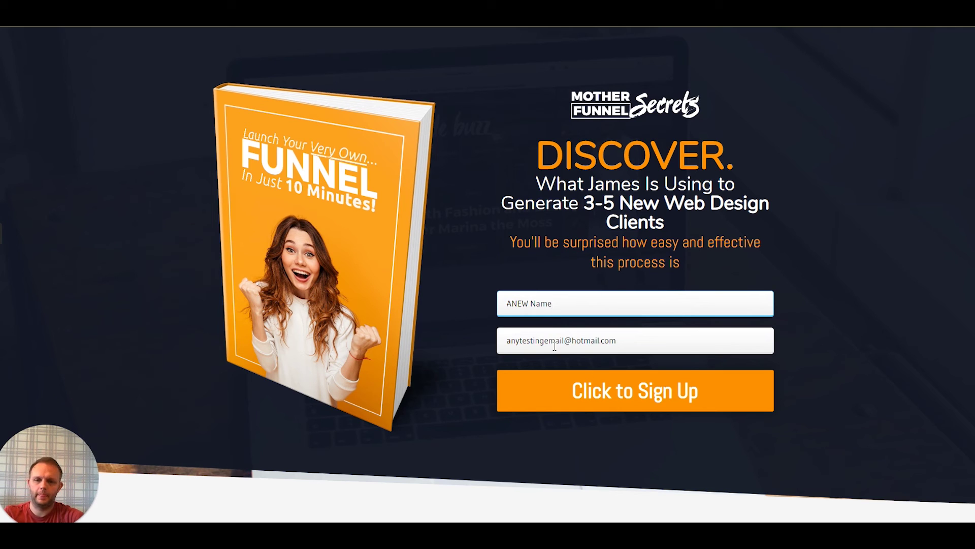
{"action": "left_click", "coordinate": [566, 339]}
{"action": "left_click_drag", "start_coordinate": [613, 350], "coordinate": [486, 329]}
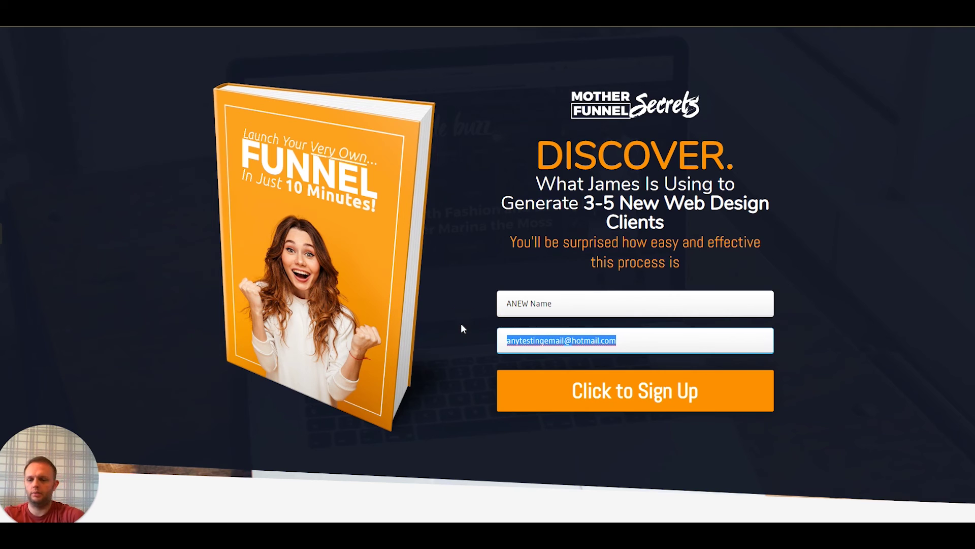
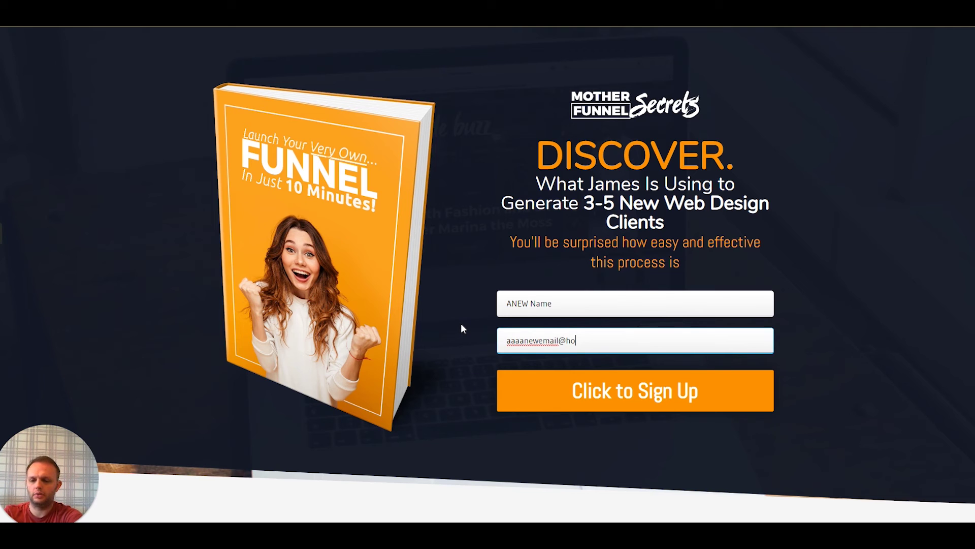
{"action": "left_click", "coordinate": [601, 396]}
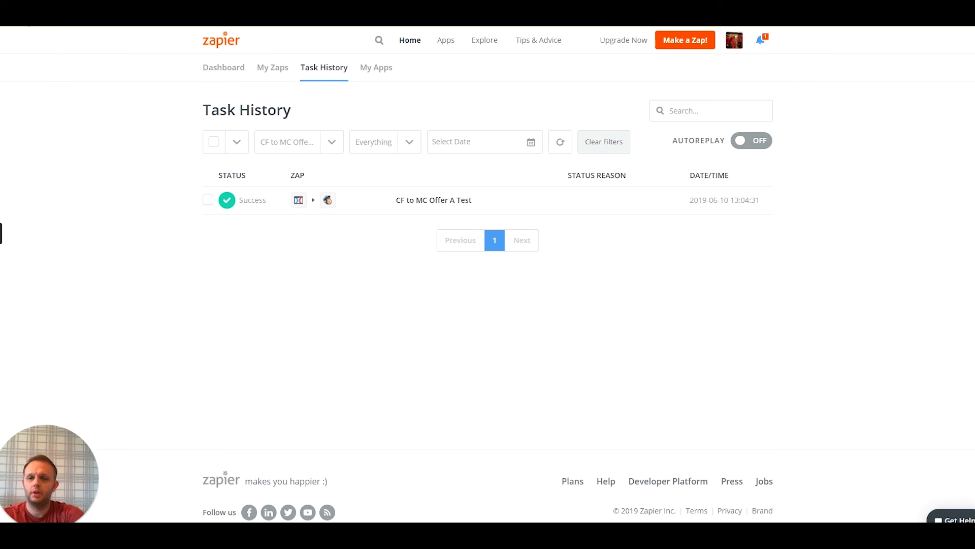
Open the CF to MC Offer A Test run in Task History and review its Data In
{"action": "left_click", "coordinate": [433, 208]}
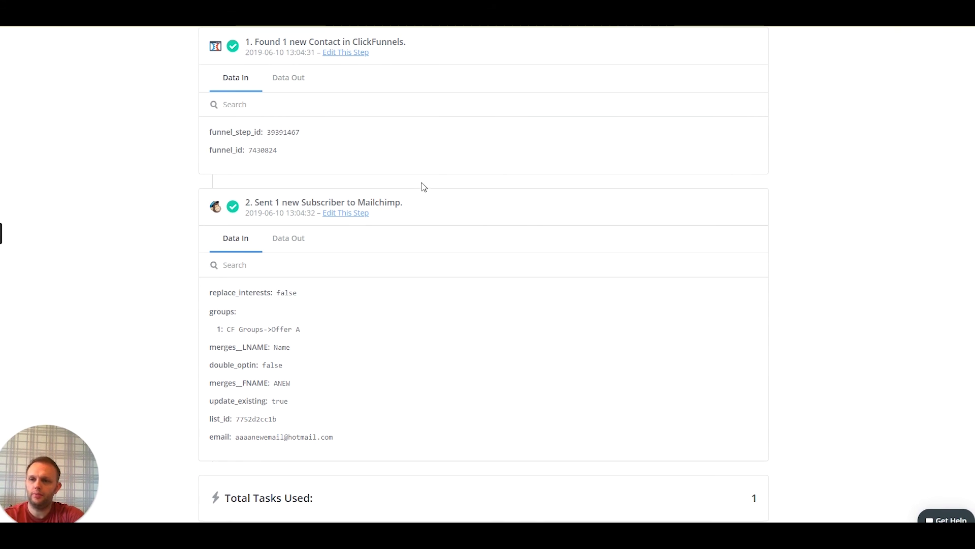
{"action": "scroll", "coordinate": [423, 184], "scroll_direction": "up", "scroll_amount": 3}
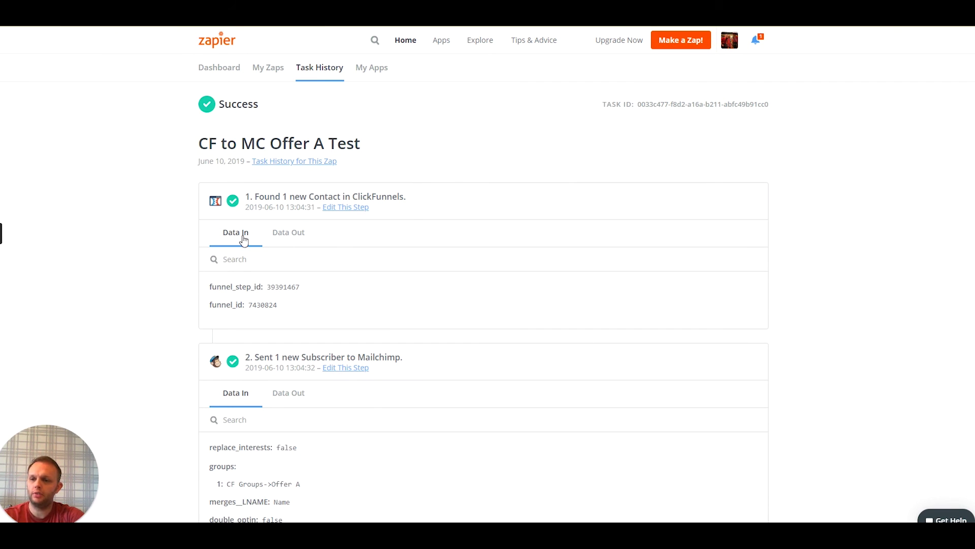
{"action": "scroll", "coordinate": [426, 295], "scroll_direction": "down", "scroll_amount": 5}
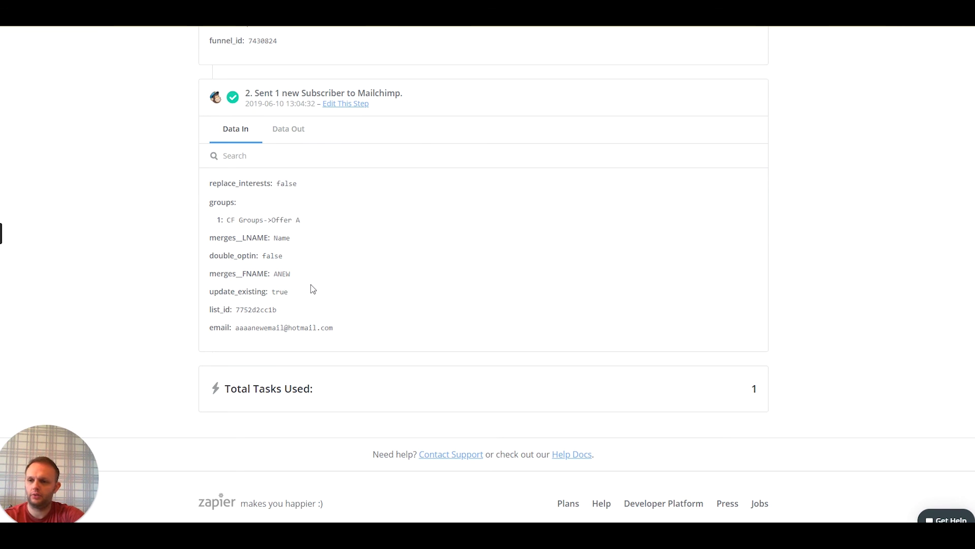
{"action": "scroll", "coordinate": [311, 288], "scroll_direction": "down", "scroll_amount": 2}
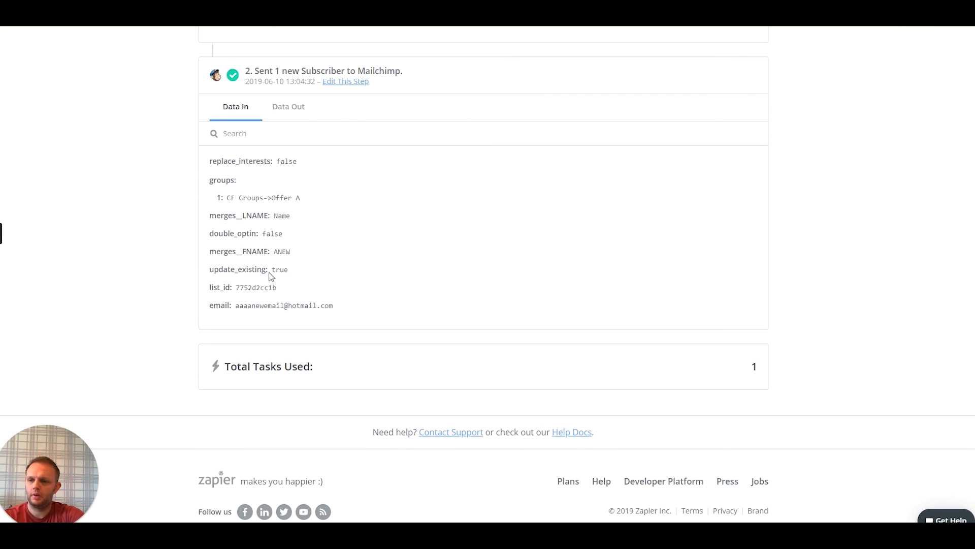
{"action": "left_click", "coordinate": [394, 218]}
{"action": "scroll", "coordinate": [385, 227], "scroll_direction": "up", "scroll_amount": 2}
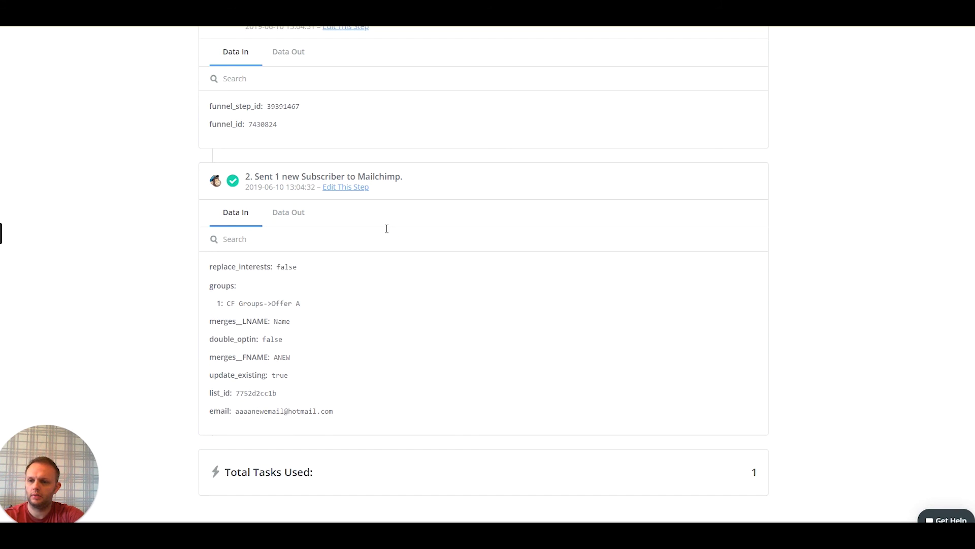
{"action": "scroll", "coordinate": [355, 260], "scroll_direction": "down", "scroll_amount": 1}
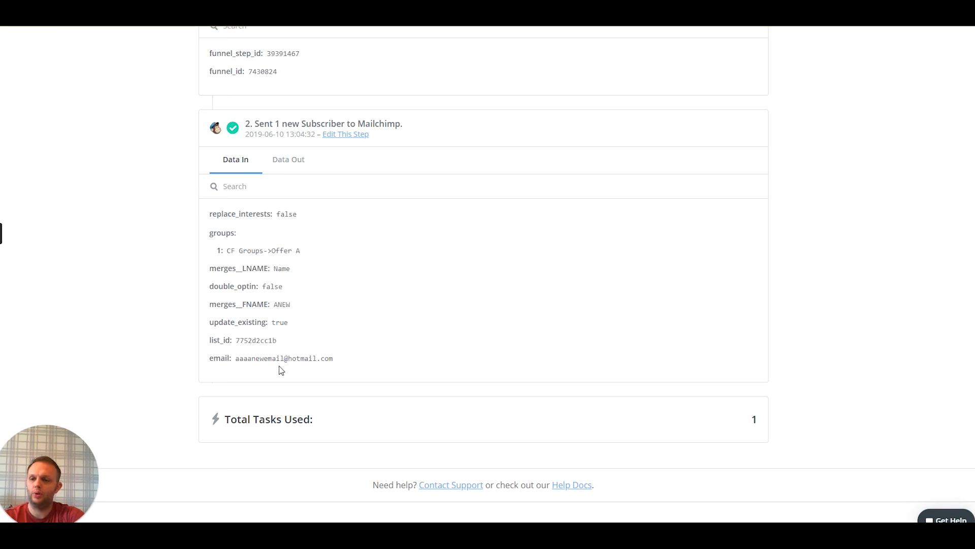
Check the Data Out Mailchimp returned for the new subscriber's Offer A group
{"action": "left_click", "coordinate": [285, 160]}
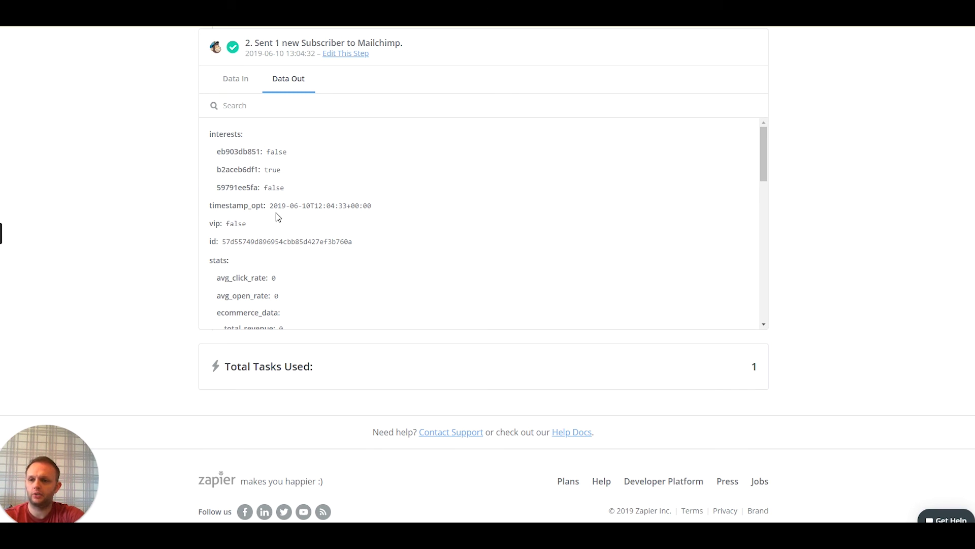
{"action": "scroll", "coordinate": [274, 213], "scroll_direction": "down", "scroll_amount": 3}
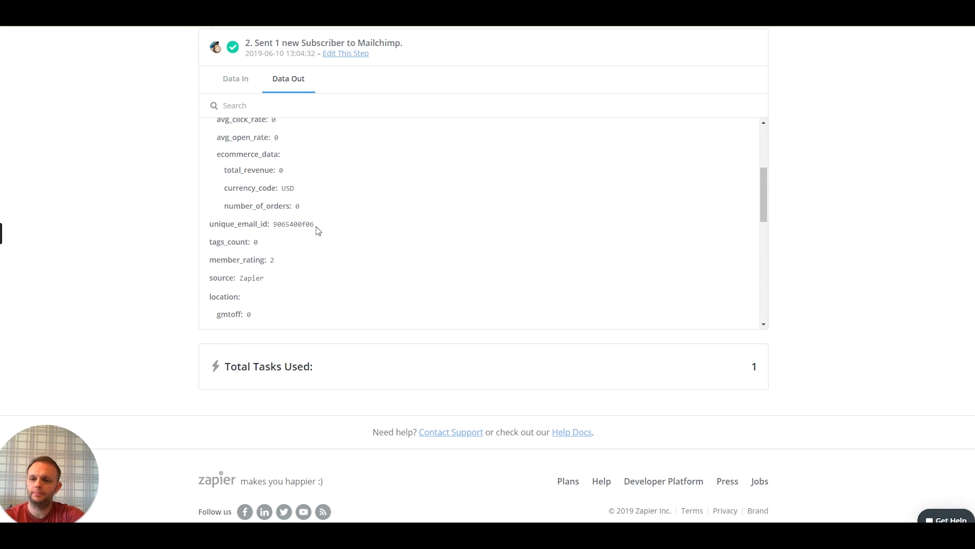
{"action": "scroll", "coordinate": [316, 226], "scroll_direction": "down", "scroll_amount": 6}
{"action": "scroll", "coordinate": [161, 291], "scroll_direction": "up", "scroll_amount": 6}
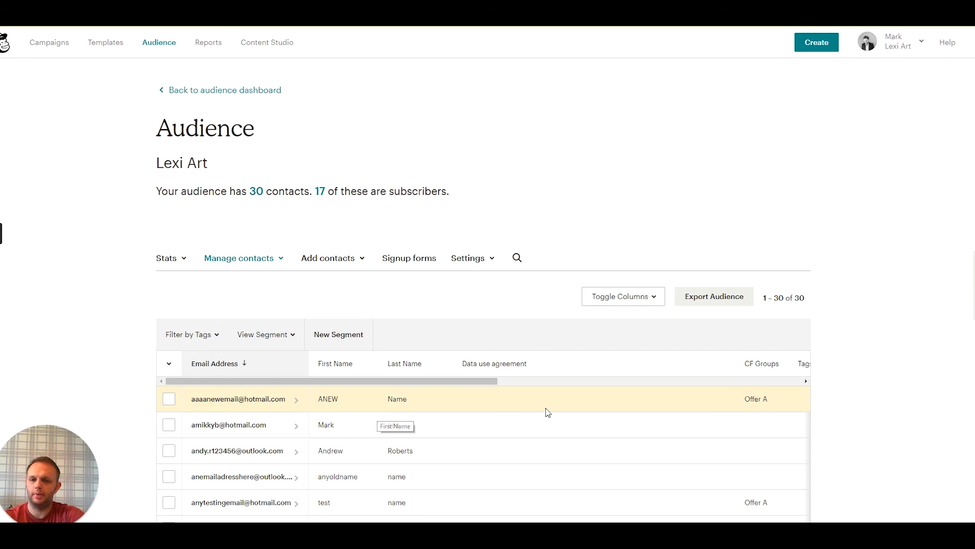
{"action": "left_click", "coordinate": [440, 379]}
{"action": "left_click_drag", "start_coordinate": [450, 385], "coordinate": [545, 395]}
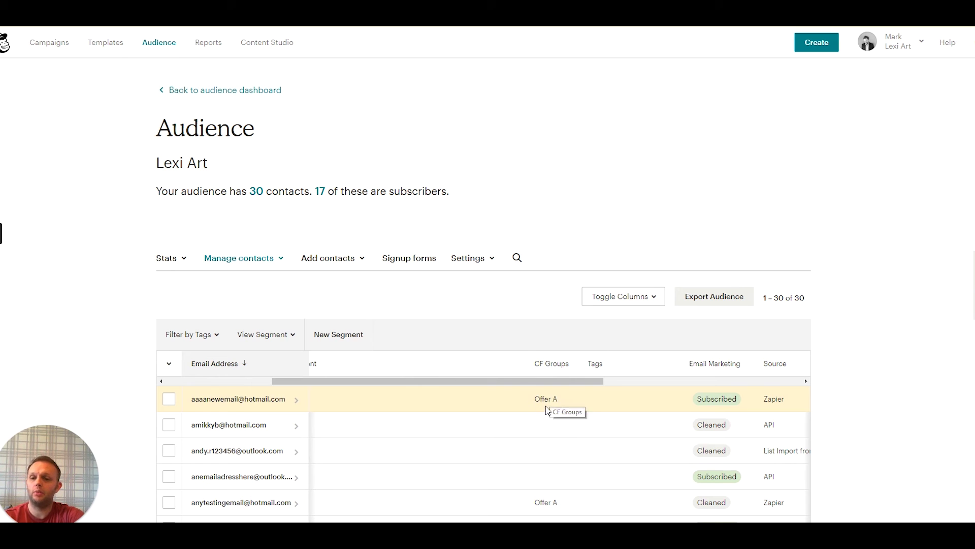
{"action": "left_click_drag", "start_coordinate": [493, 383], "coordinate": [317, 410]}
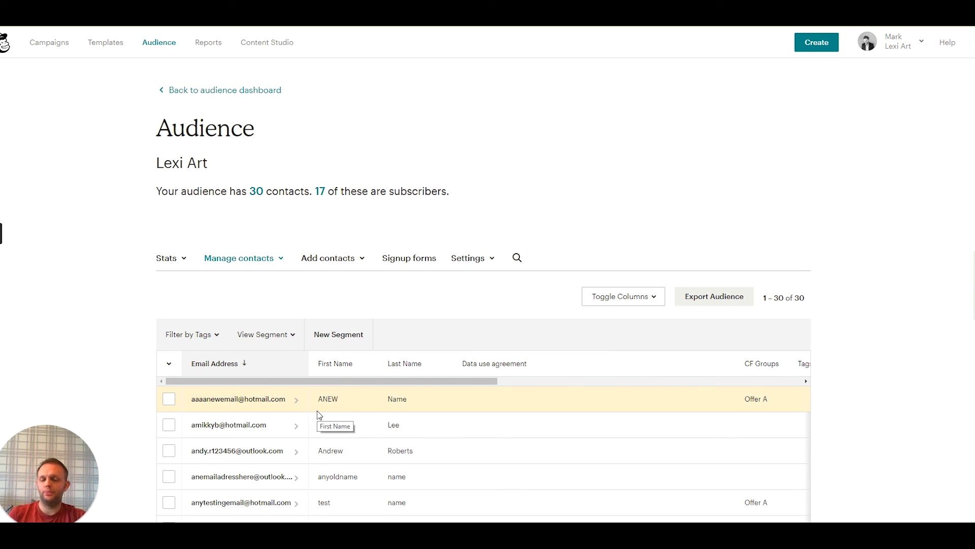